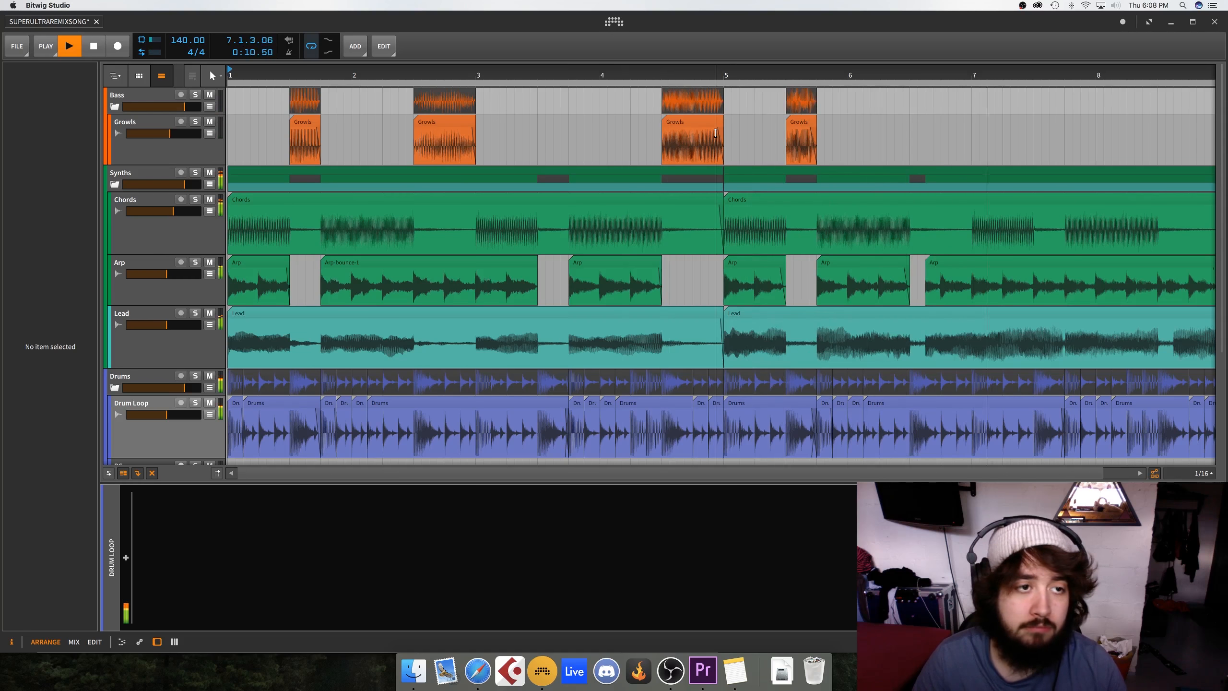
Save the project, then switch to Finder and open the bounce folder inside the SUPERULTRAREMIXSONG project folder
key("super+s")
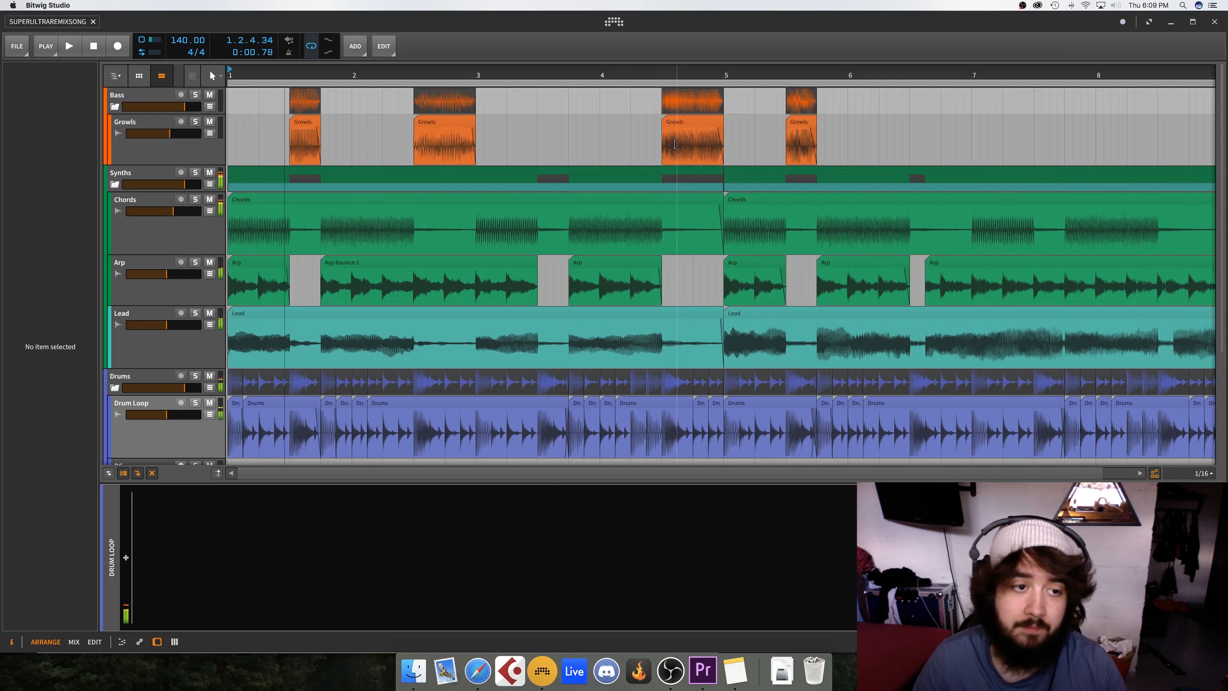
left_click(302, 121)
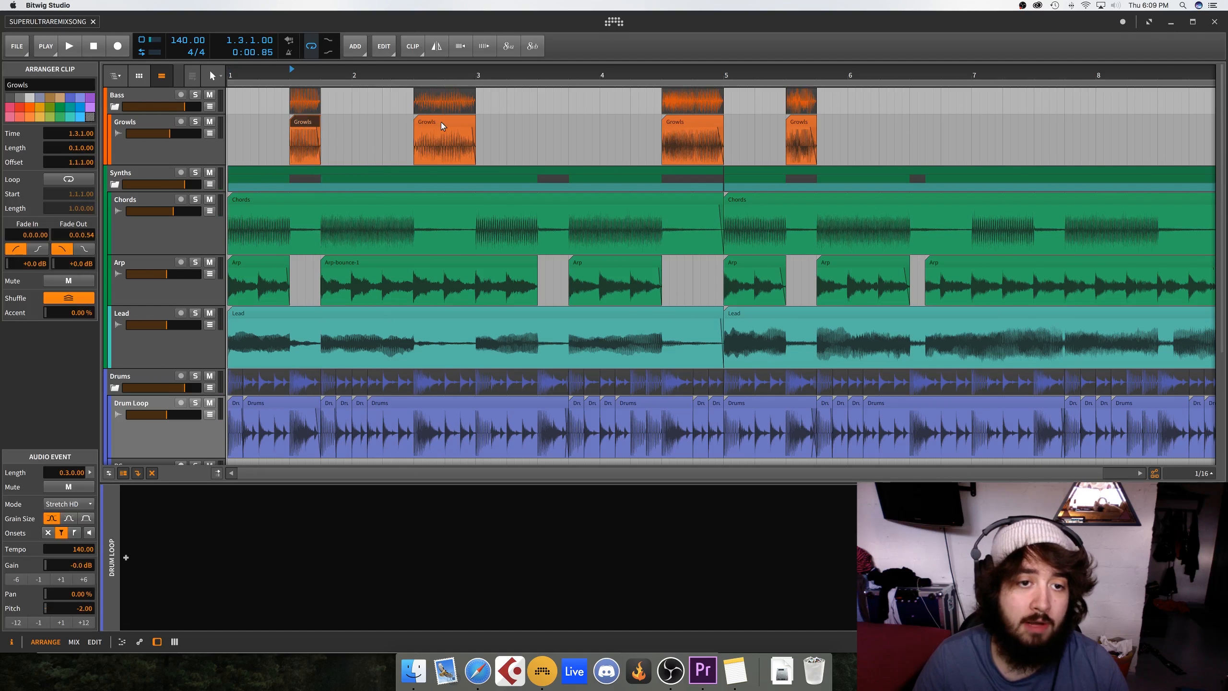
left_click(411, 667)
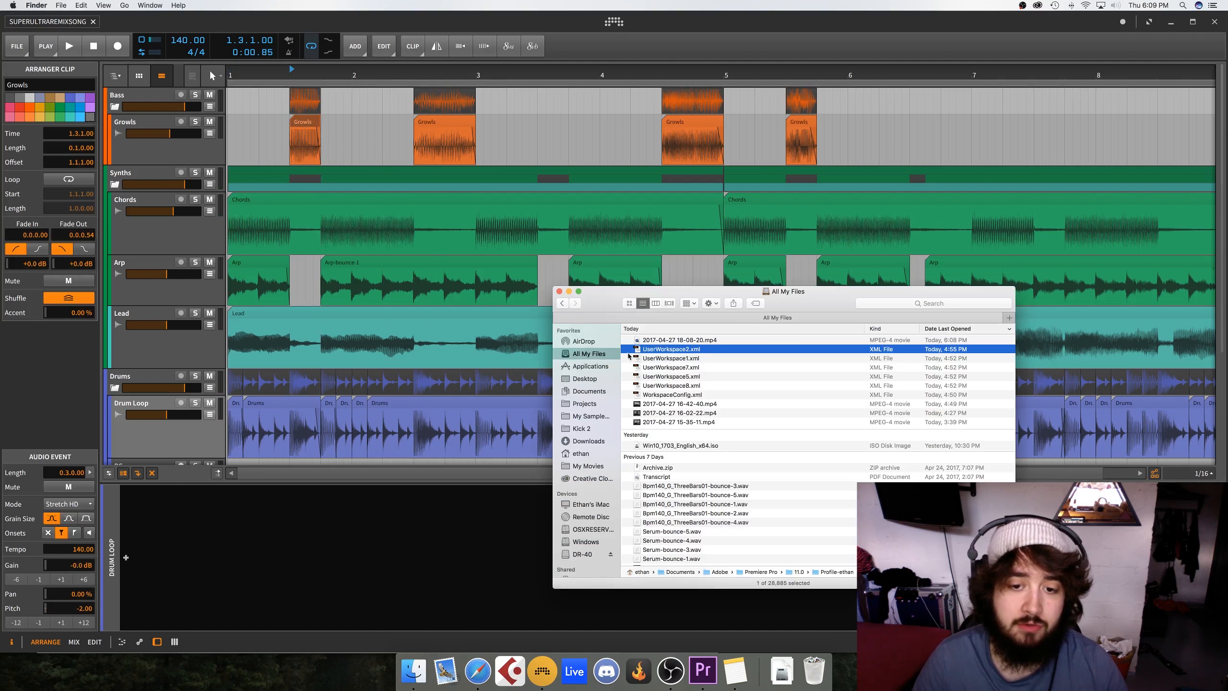
left_click(585, 403)
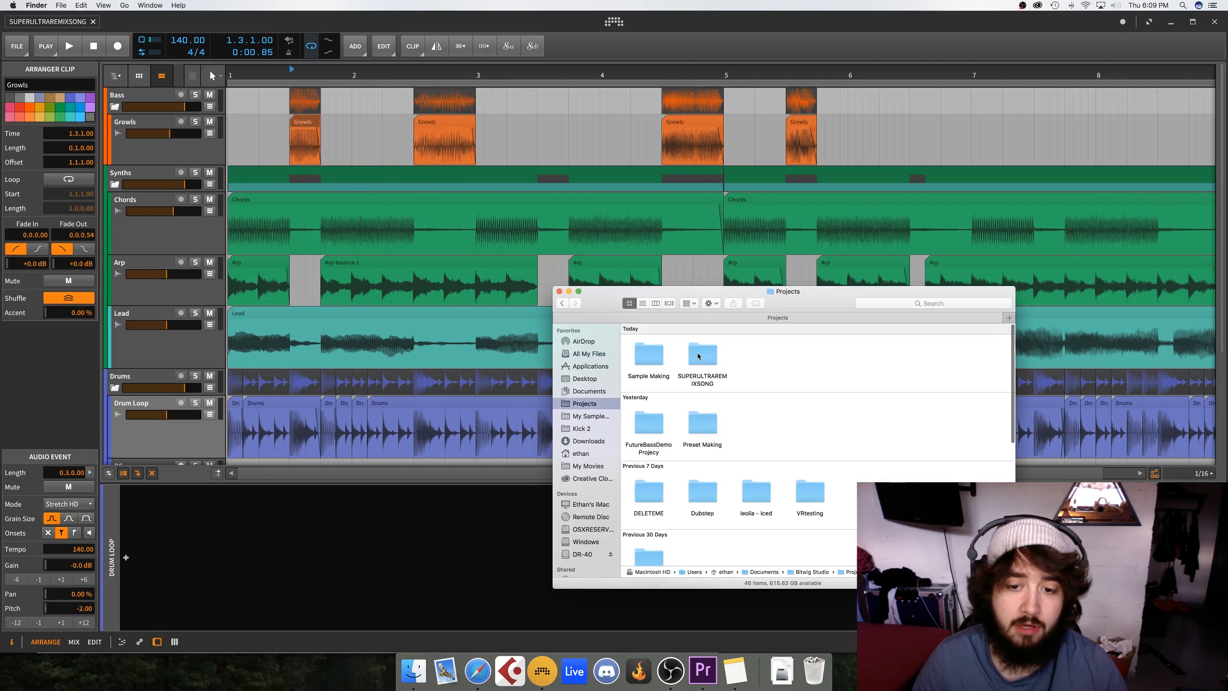
double_click(696, 352)
left_click(701, 350)
double_click(701, 350)
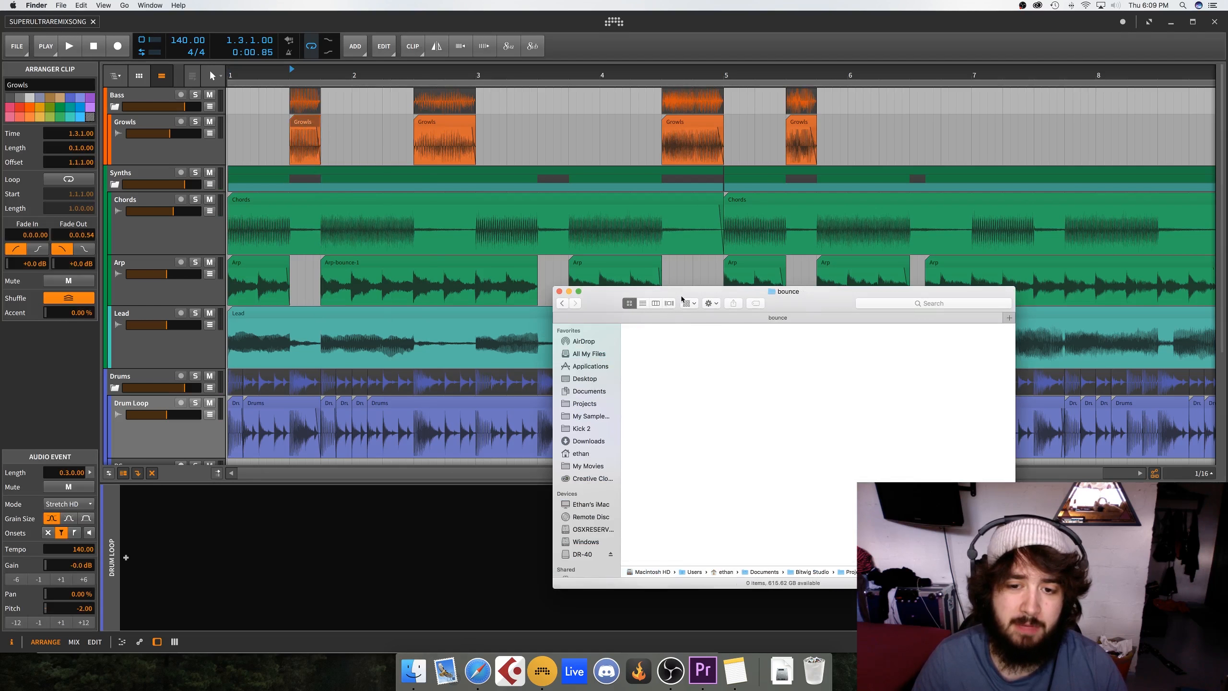
left_click_drag(682, 299, 555, 393)
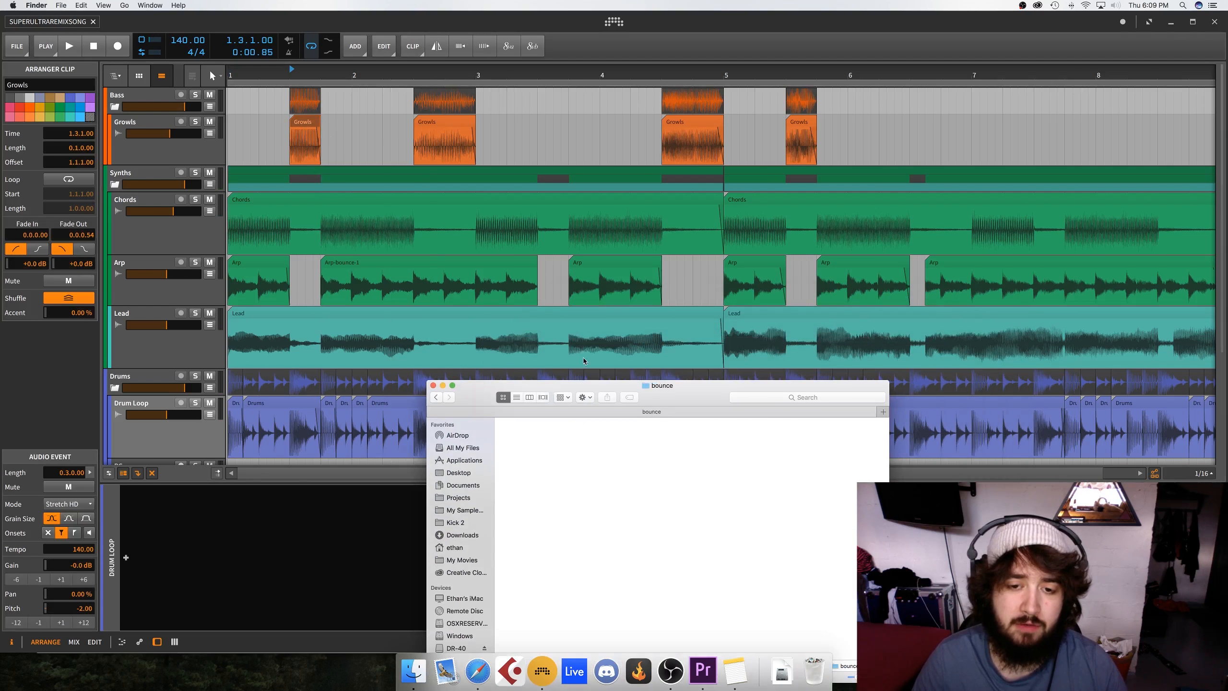
left_click(490, 138)
left_click(407, 684)
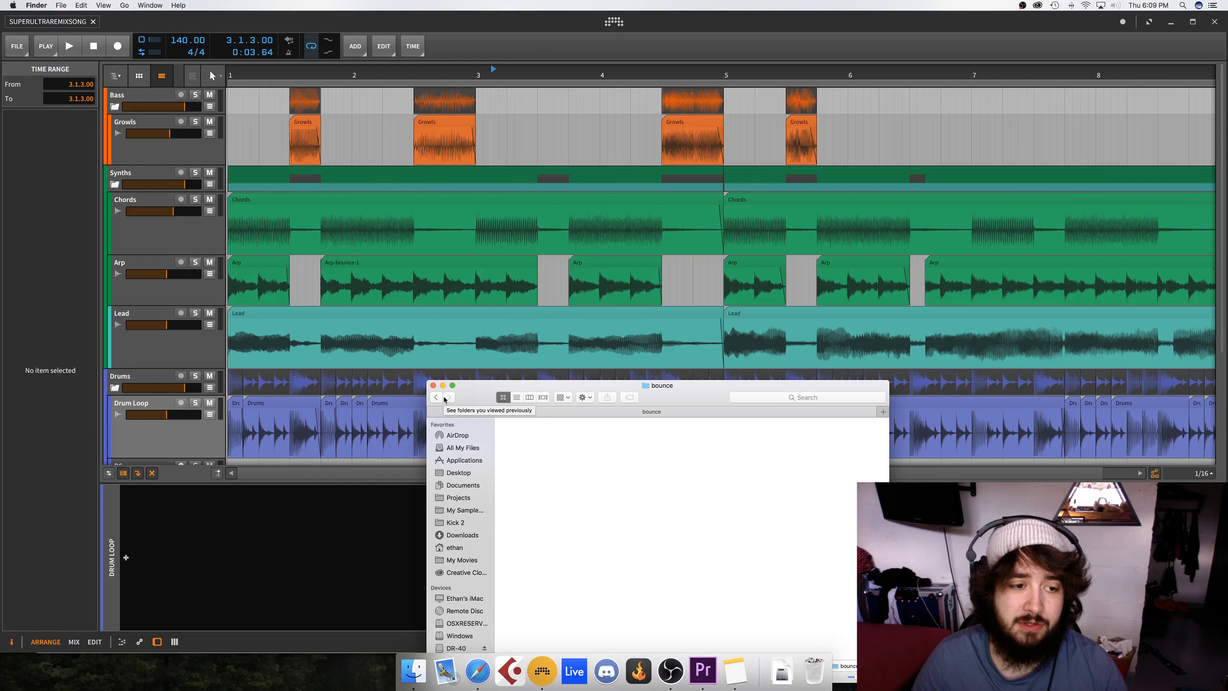
left_click_drag(484, 392, 477, 357)
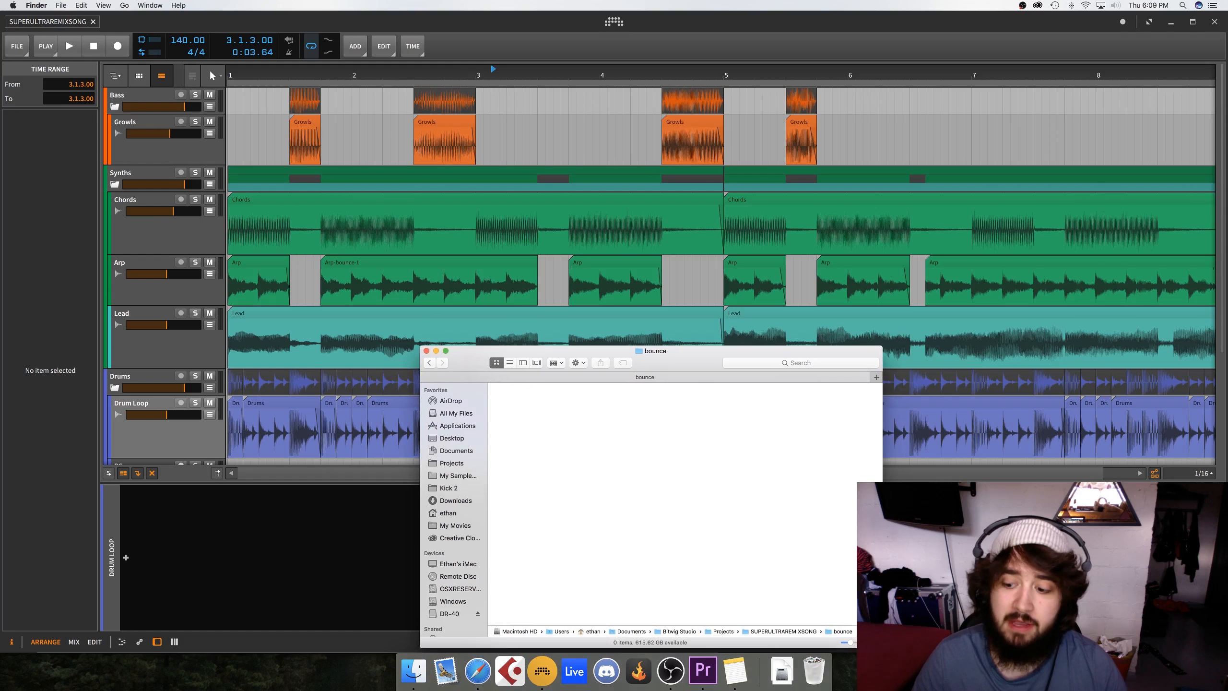
Switch to Bitwig Studio and examine which sample files the project uses, including the external ones
left_click(1181, 642)
left_click(1181, 642)
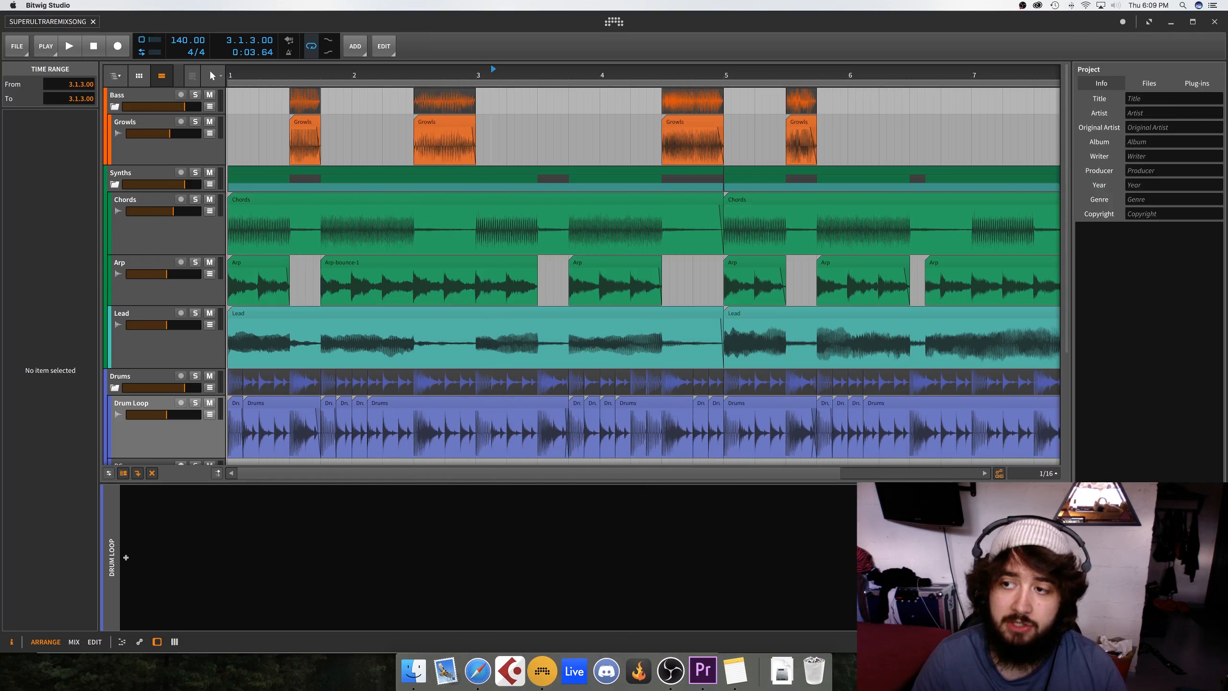
left_click(1169, 78)
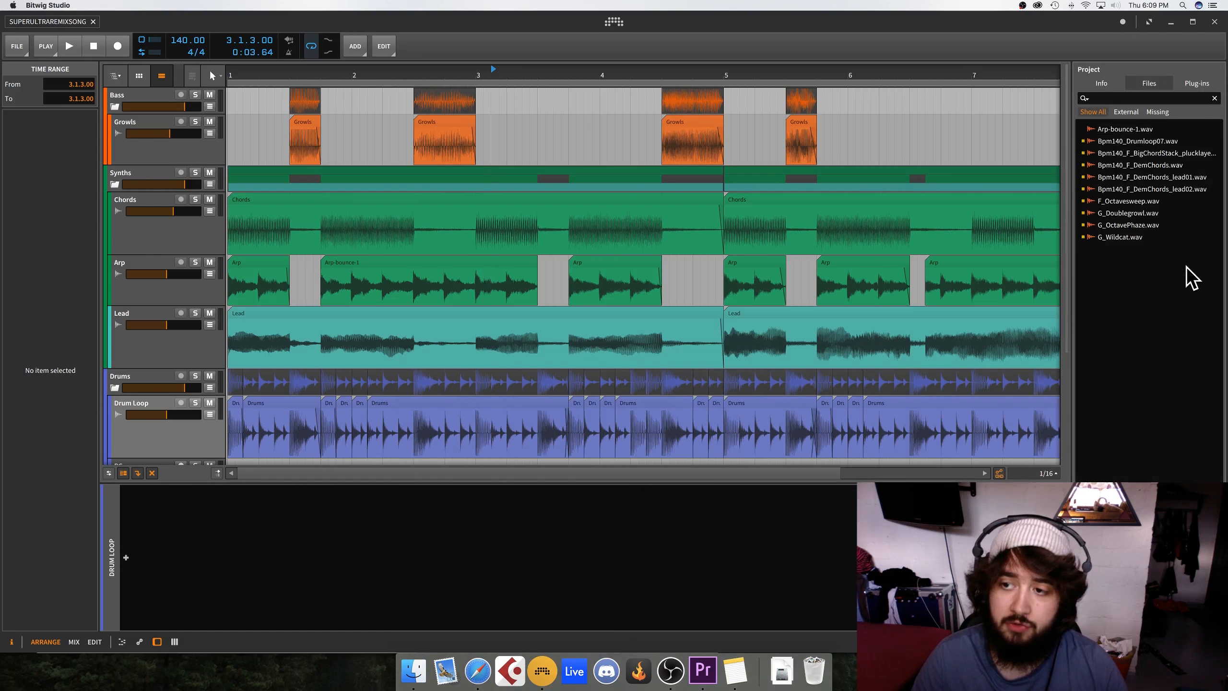
left_click(1152, 112)
left_click(1093, 112)
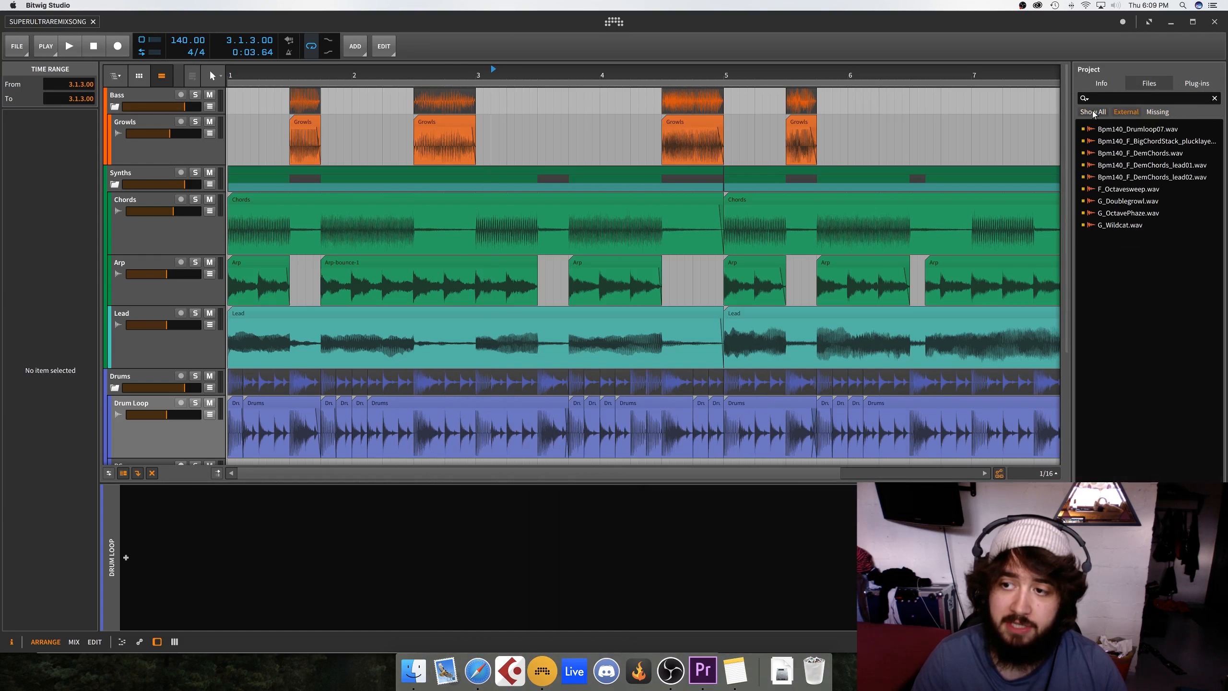
left_click(1100, 84)
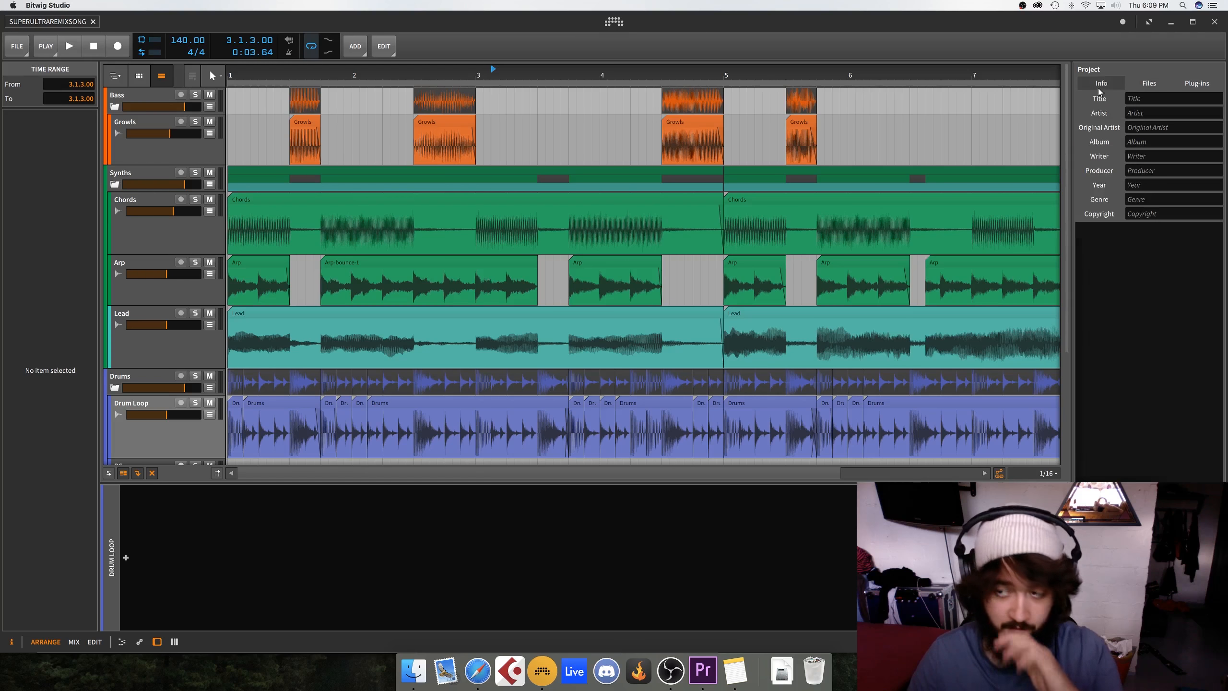
Check the contents of the project's bounce folder in Finder again
left_click(413, 671)
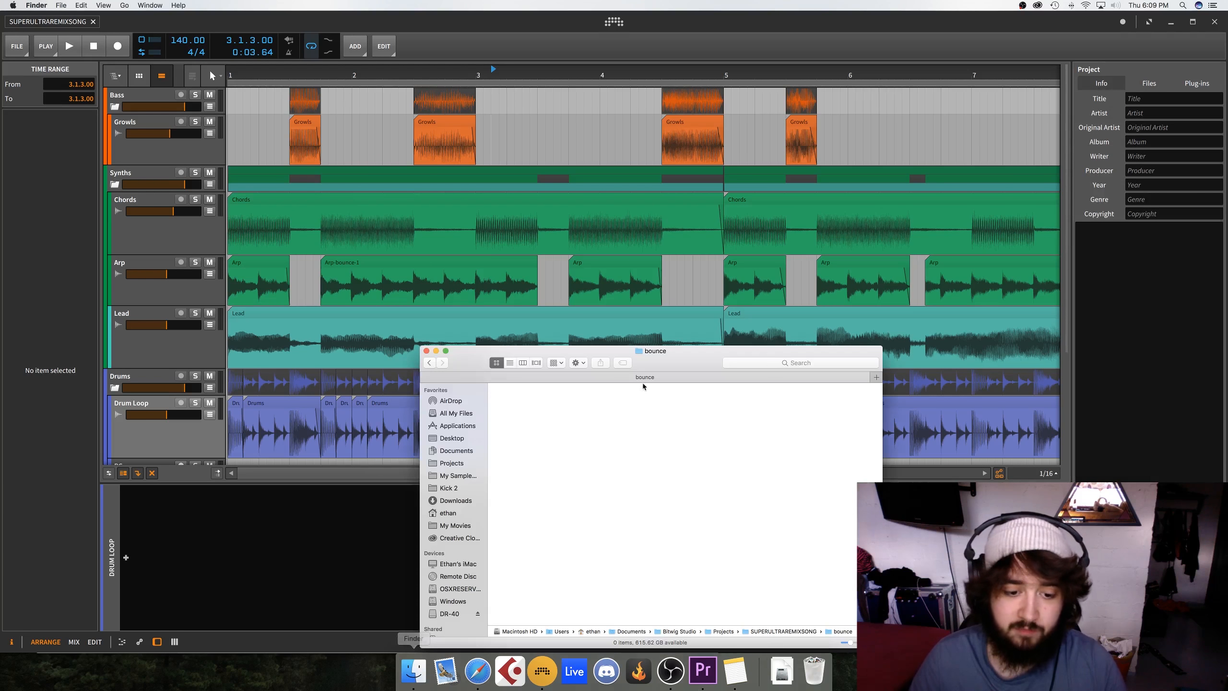
left_click_drag(595, 354, 637, 339)
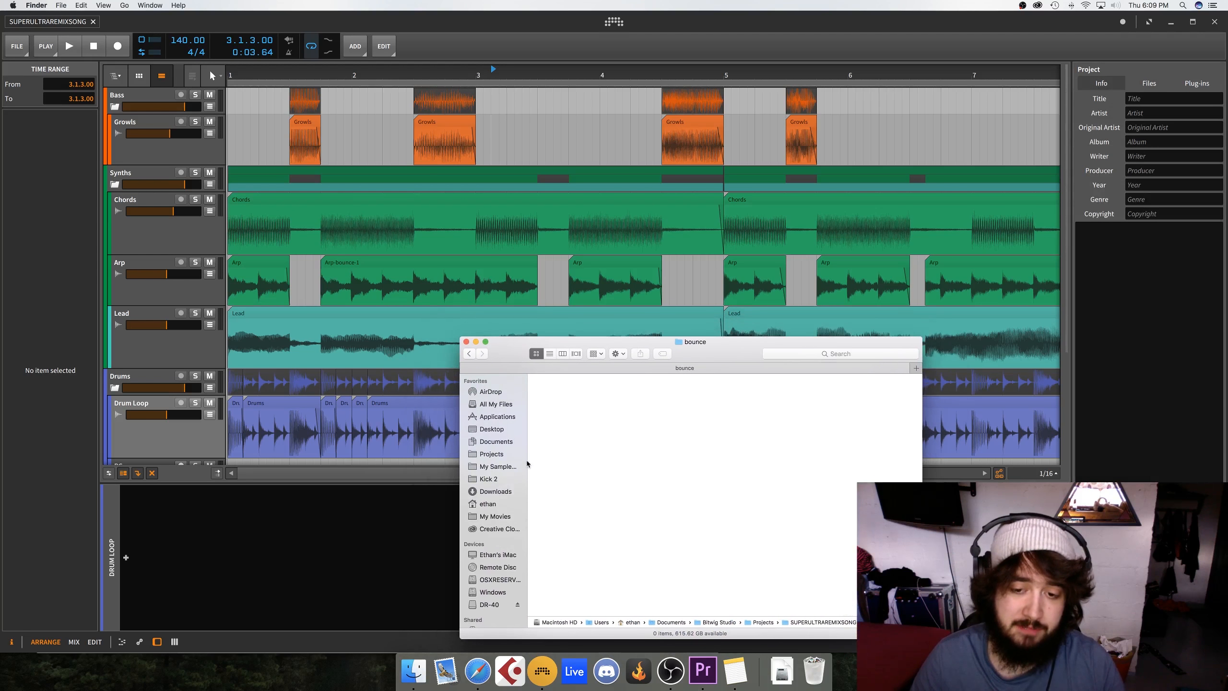
left_click(321, 577)
Bounce all four clips on the Growls track to a new audio track with a Post-Fader source at 24-bit Integer
left_click(307, 120)
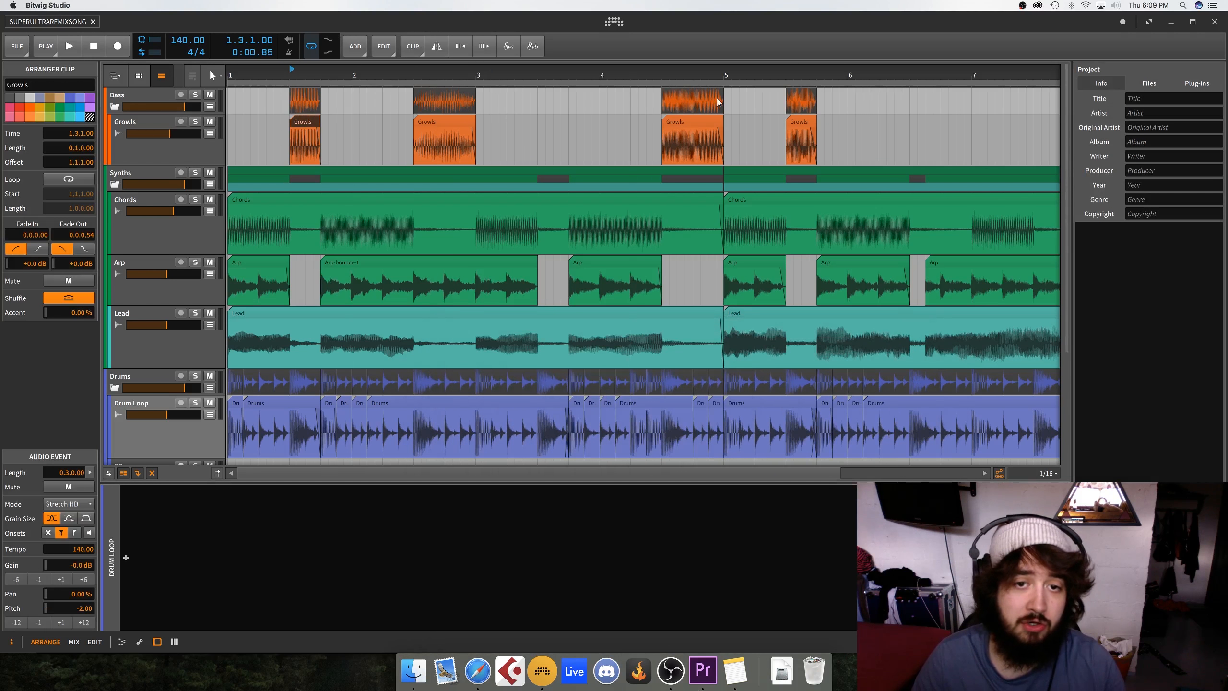
left_click(812, 127, "shift")
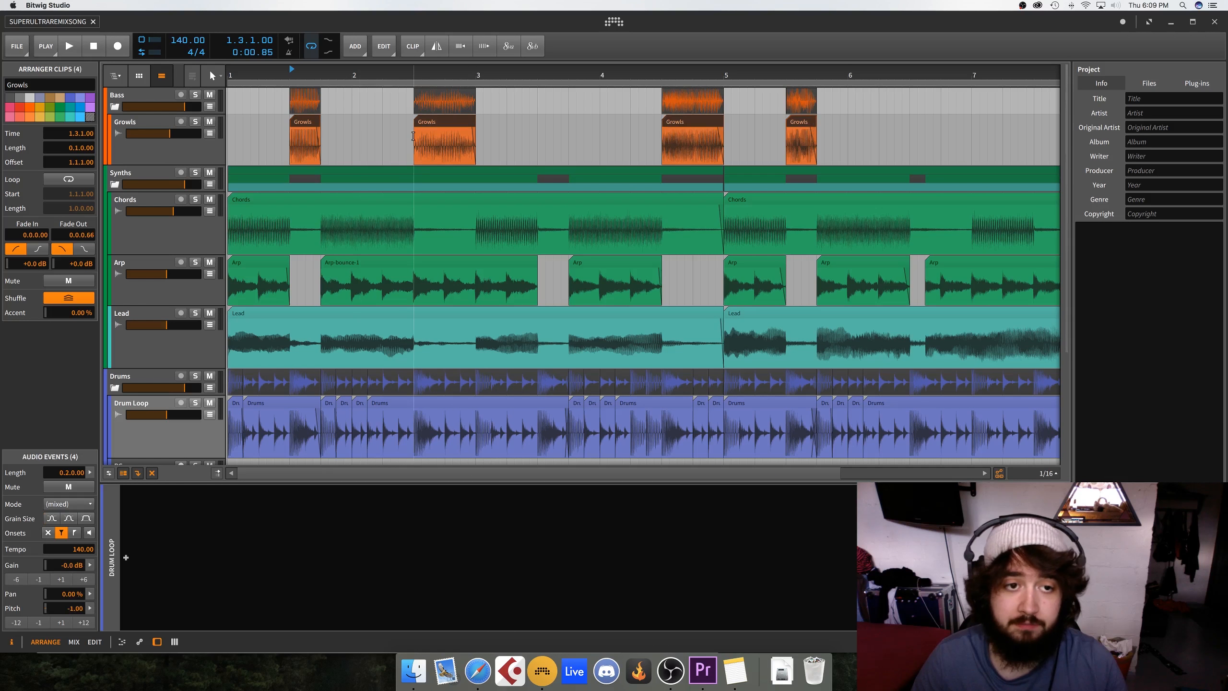
right_click(307, 123)
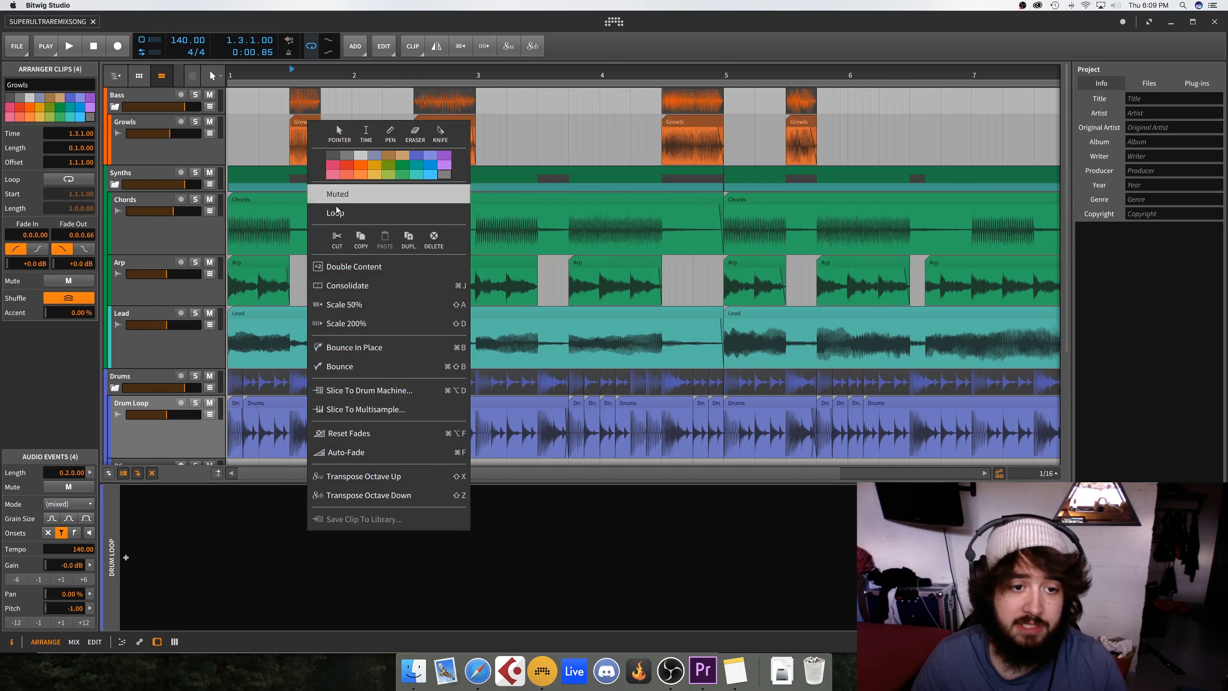
left_click(371, 366)
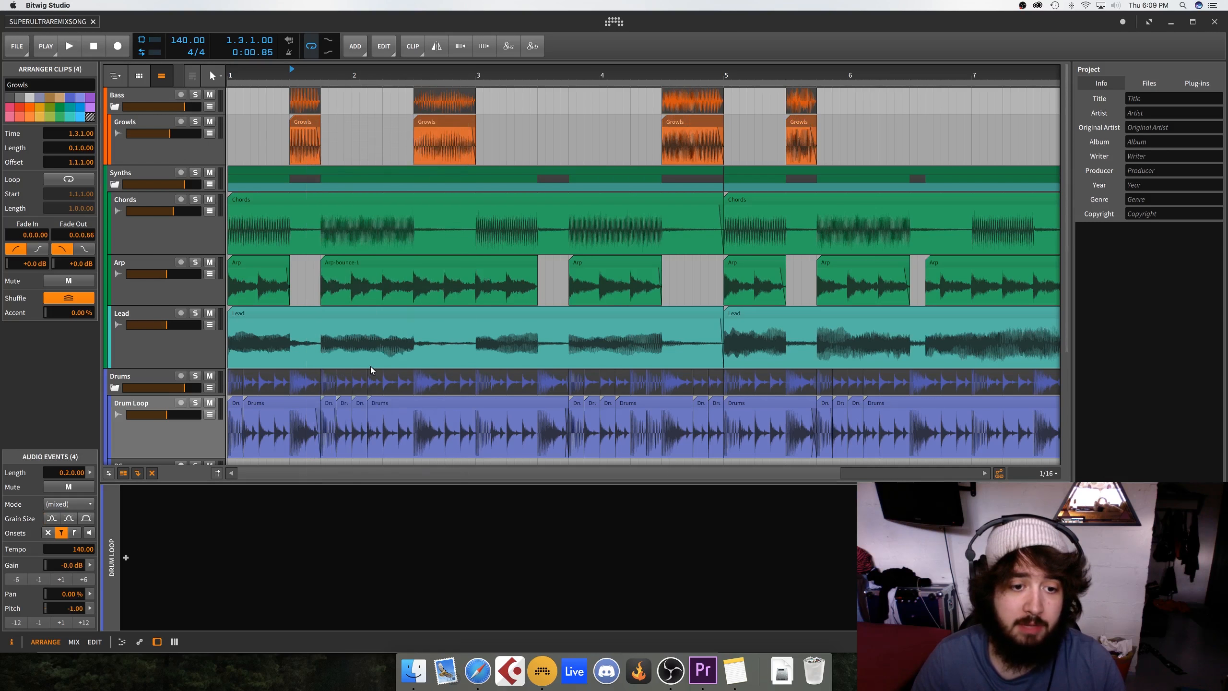
left_click(635, 286)
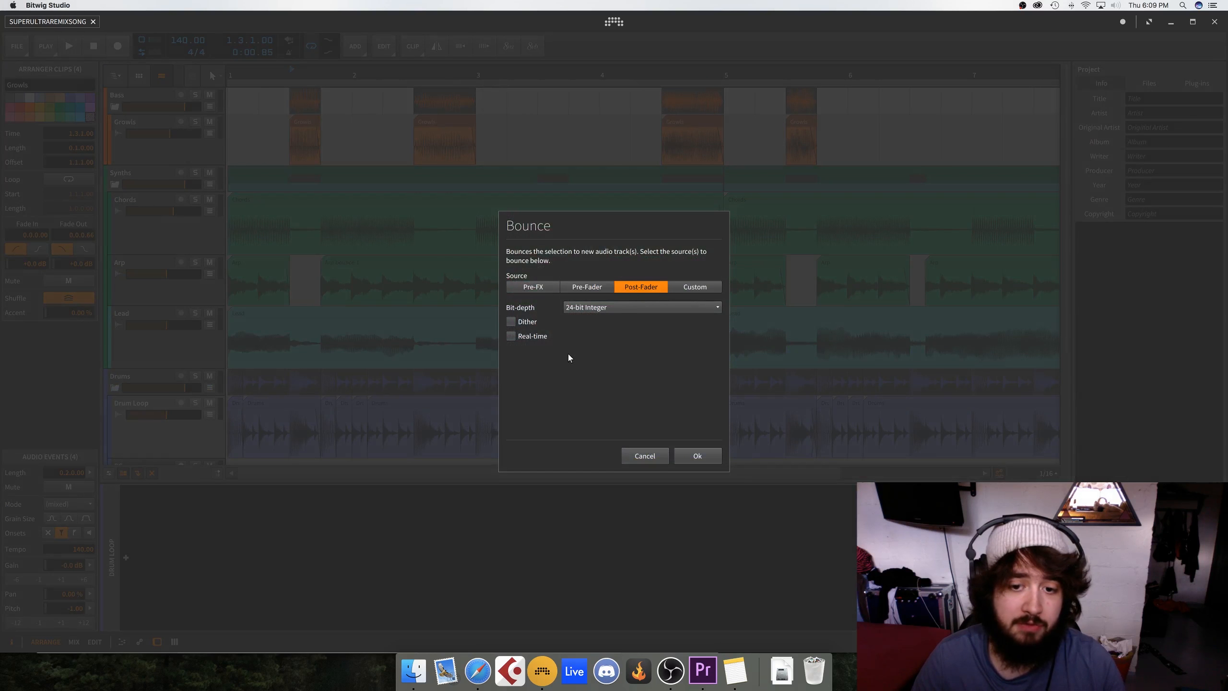
left_click(689, 456)
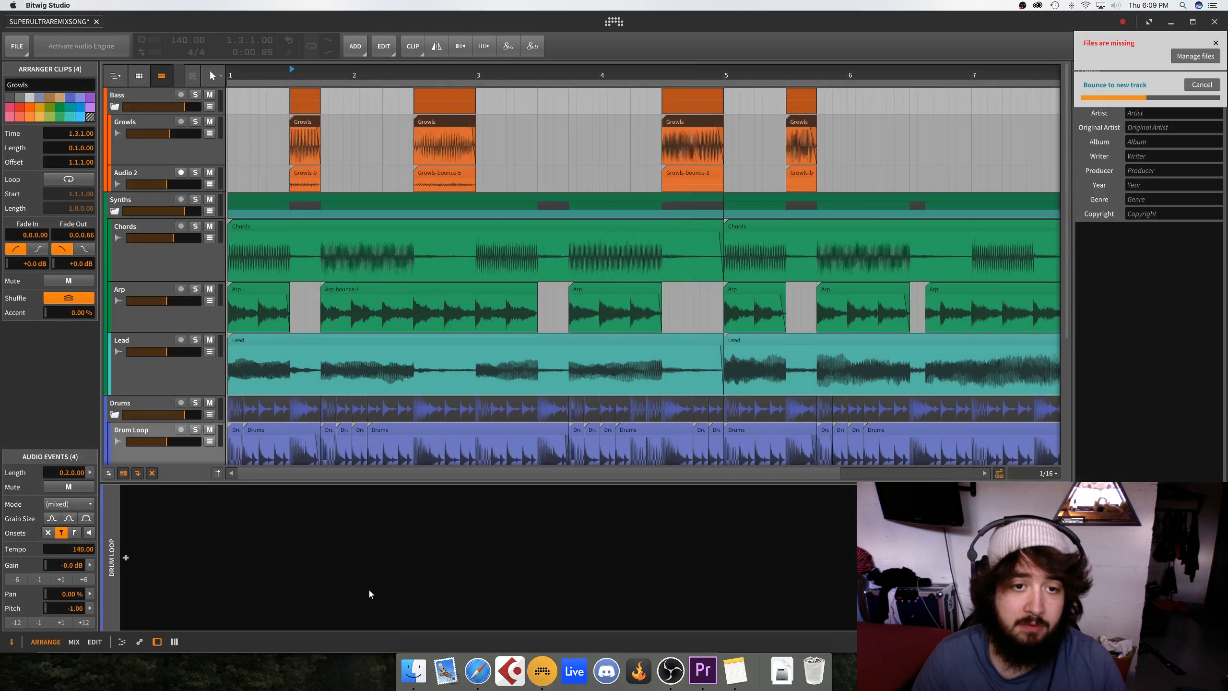
In Finder, batch-rename the four bounced Growls files using name and index with the custom format "Growl_0", numbered from 1
left_click(414, 671)
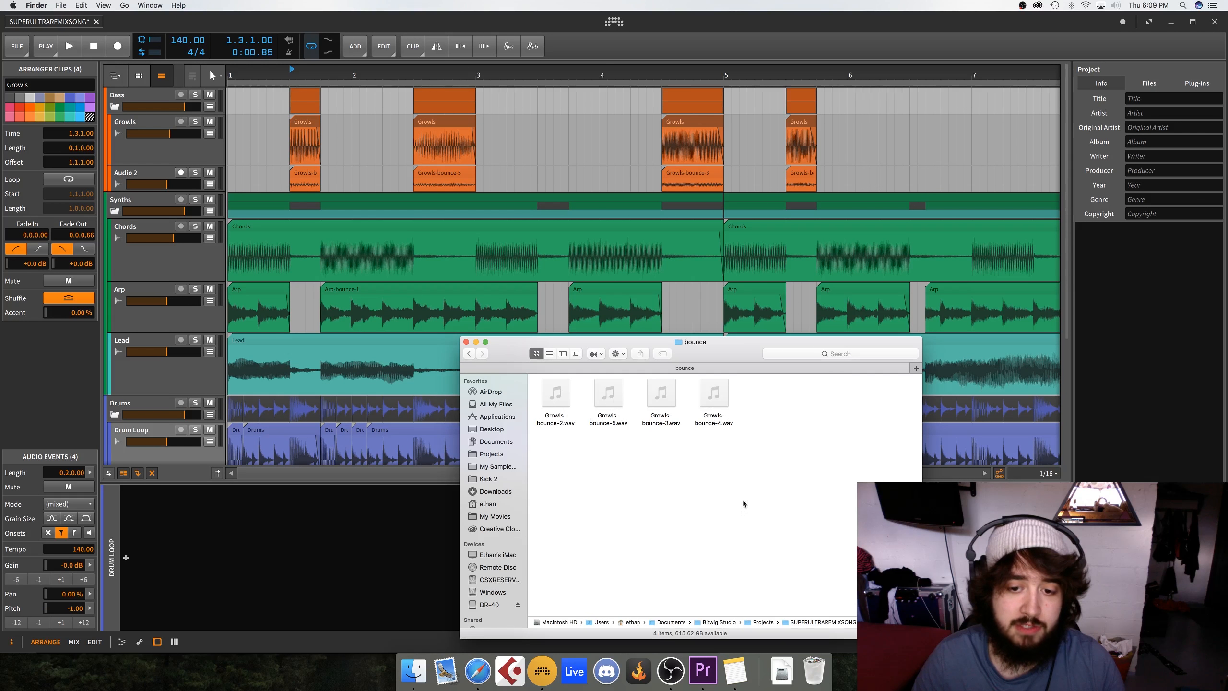
left_click(567, 402)
left_click(714, 400, "shift")
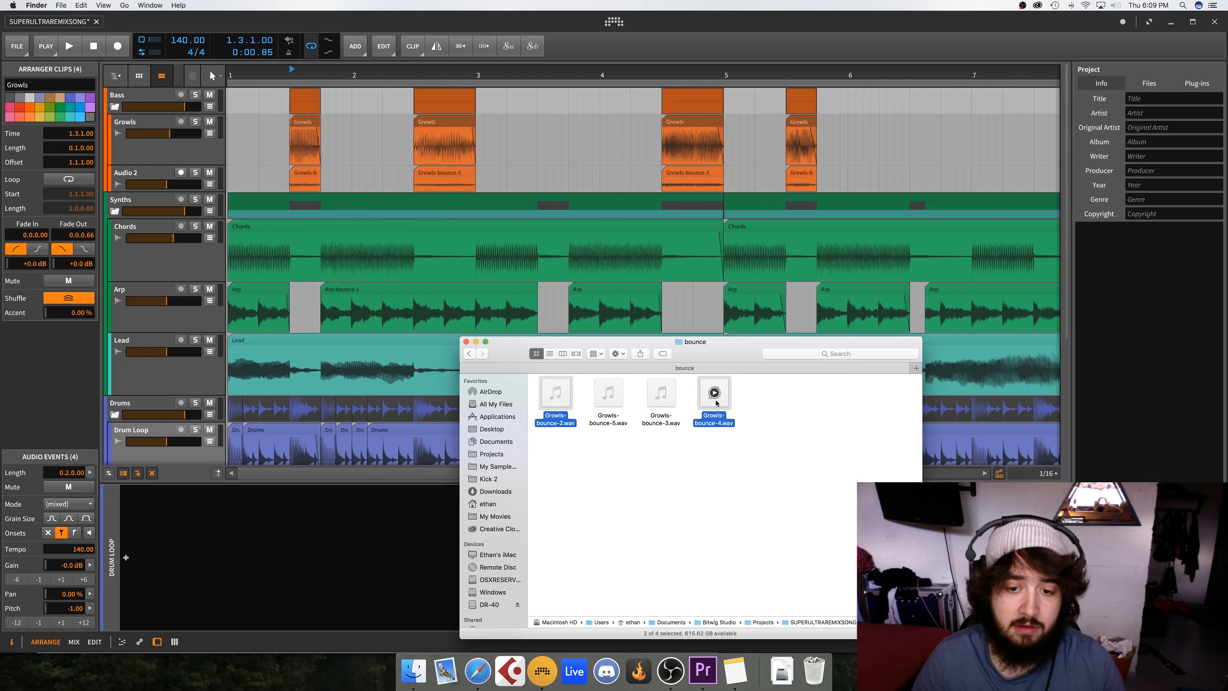
right_click(715, 400)
left_click(665, 412)
left_click_drag(729, 476, 559, 404)
right_click(560, 401)
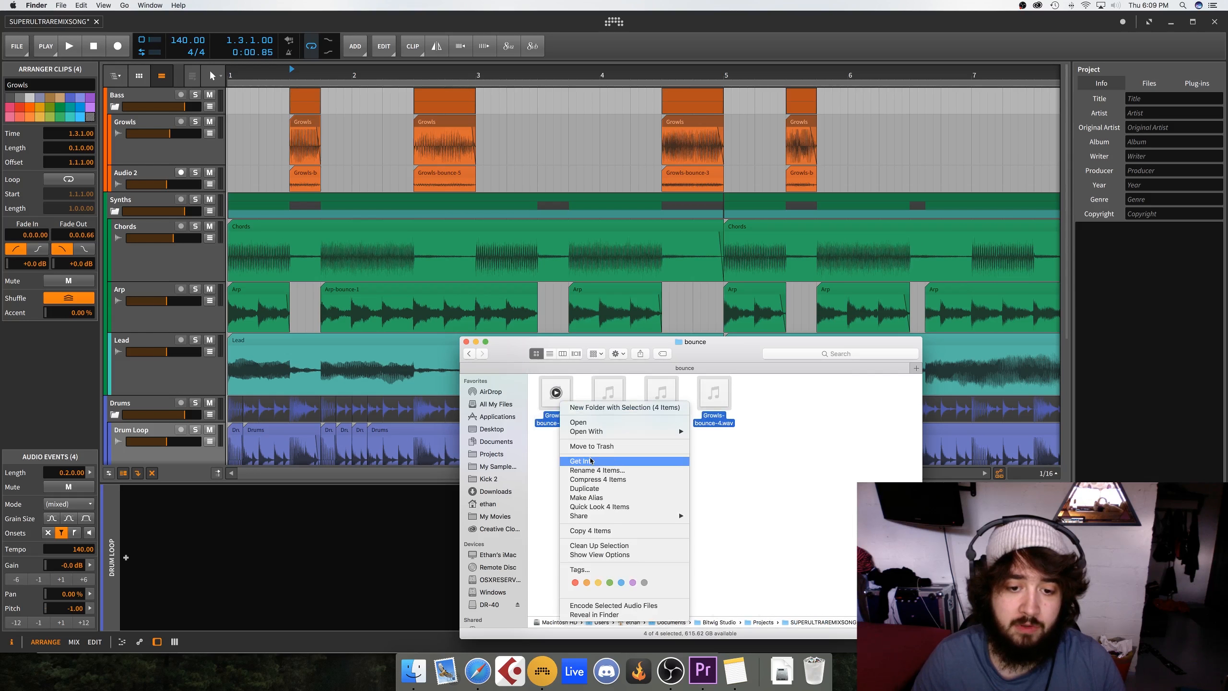
left_click(598, 472)
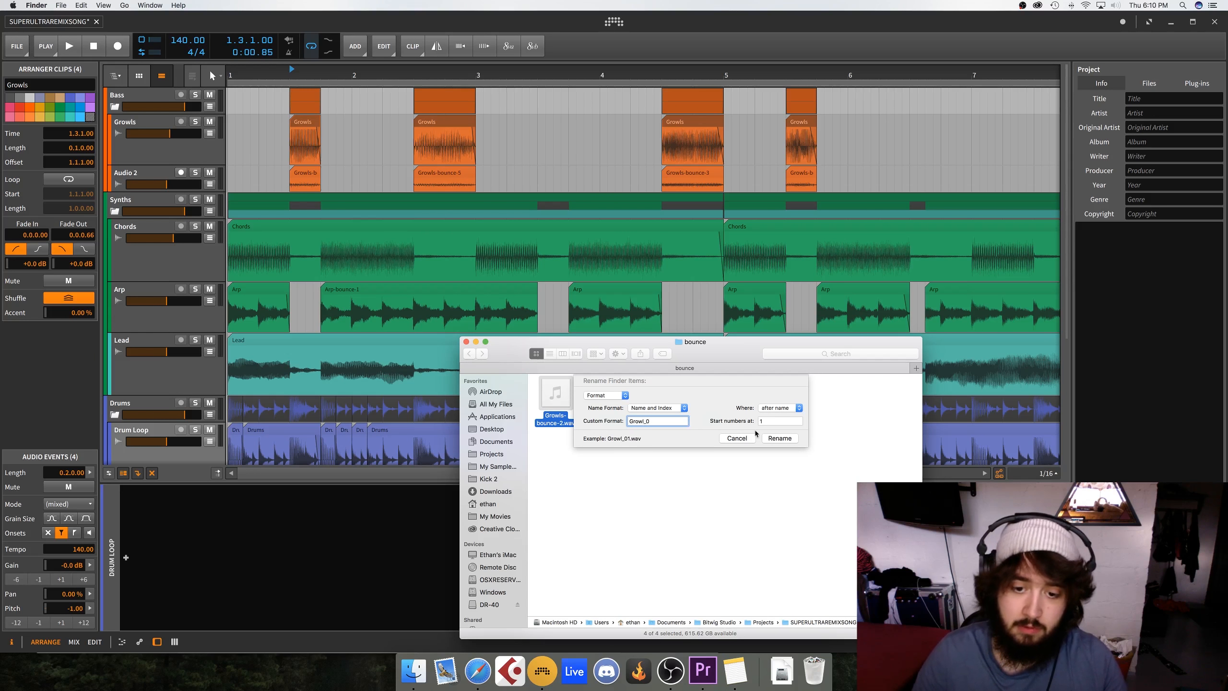
left_click(775, 438)
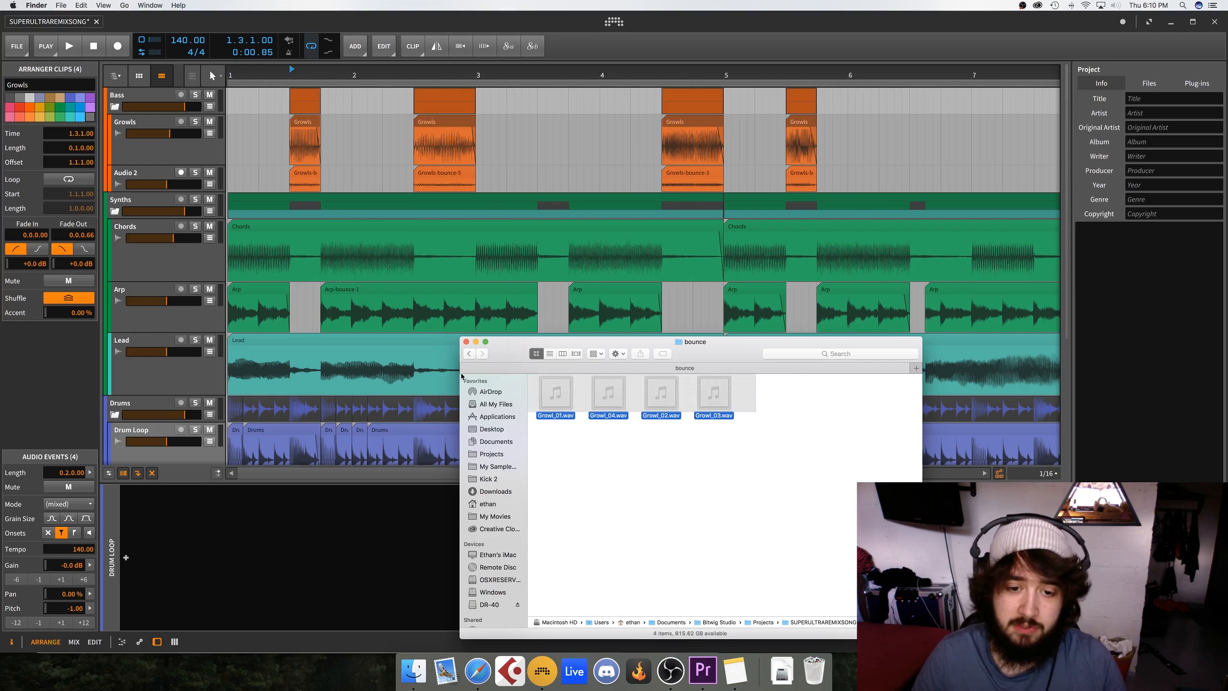
Group the four renamed Growl files into a new folder named "Worlds Best Dubstep"
right_click(558, 409)
key("Return")
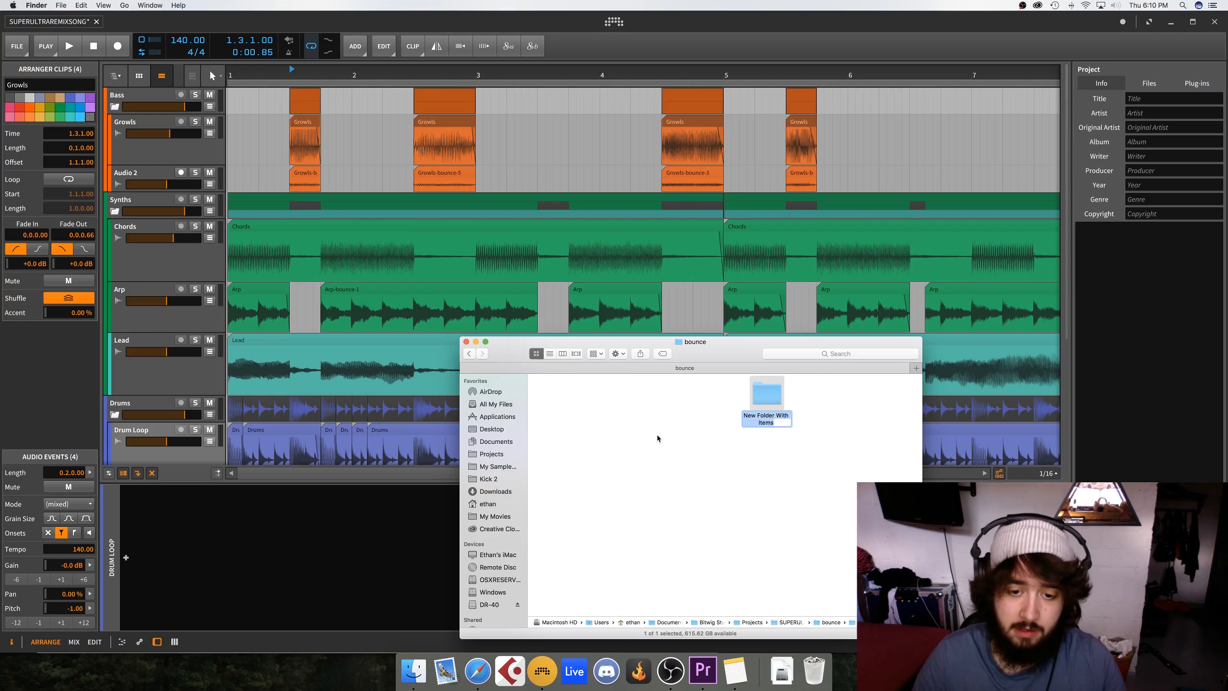
type("Worlds B")
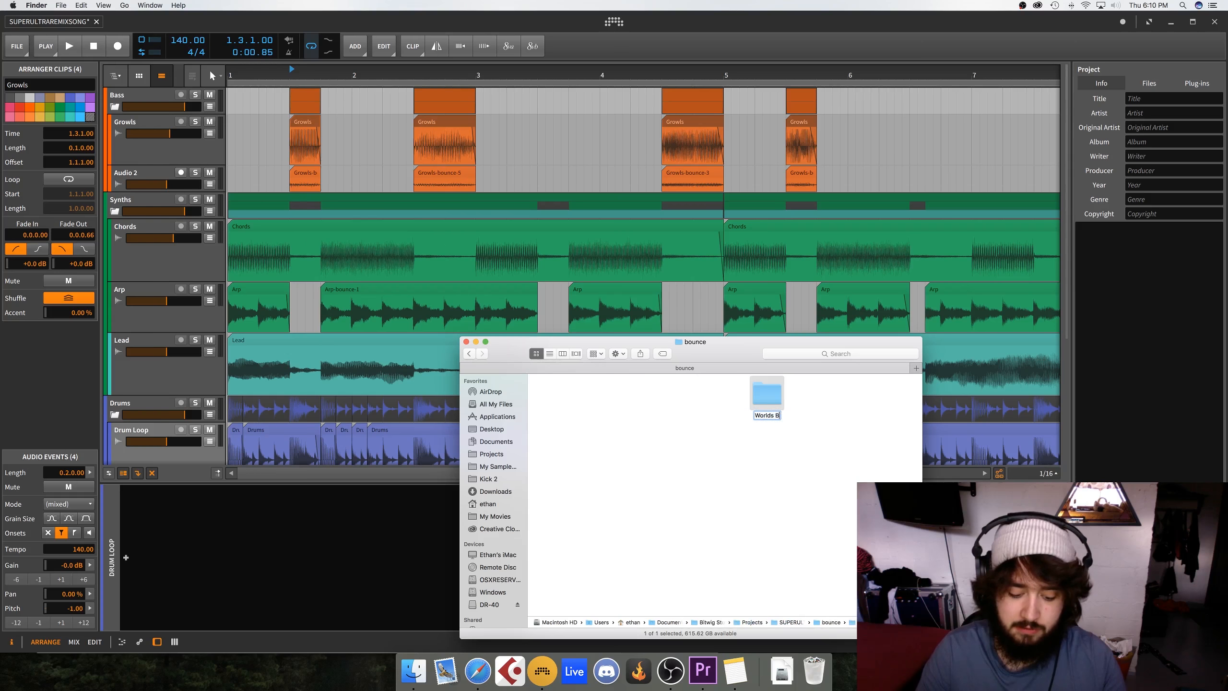
type("est Dubst")
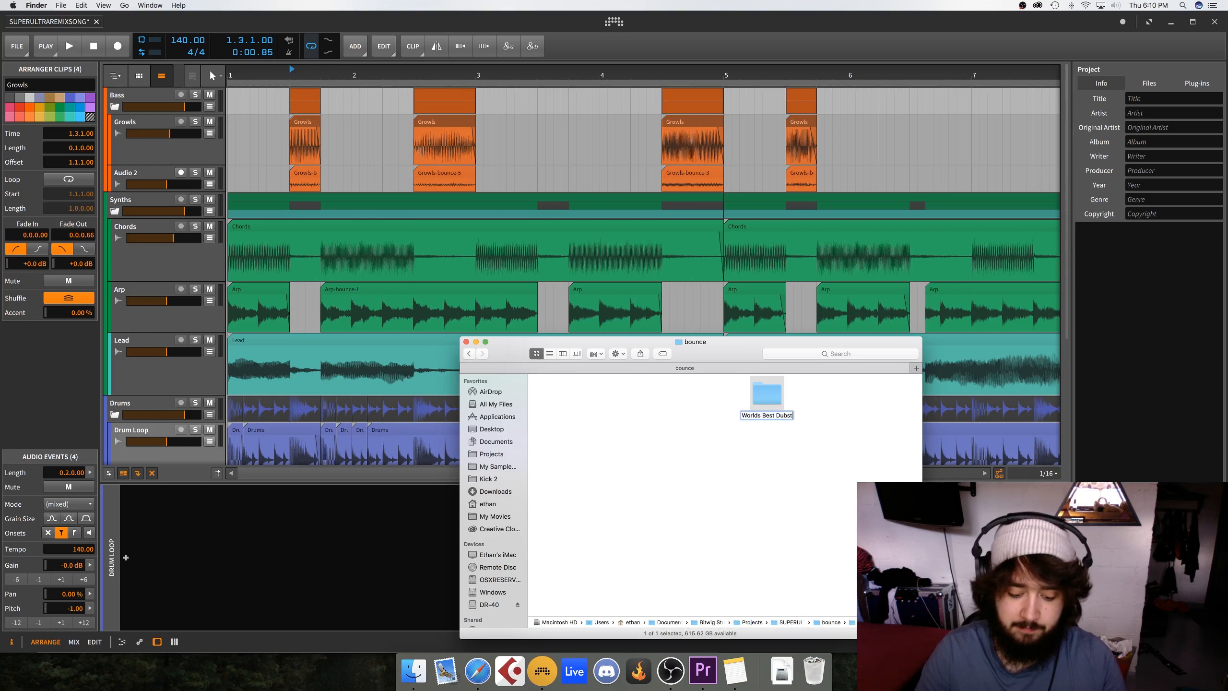
type("ep")
key("Return")
left_click(743, 409)
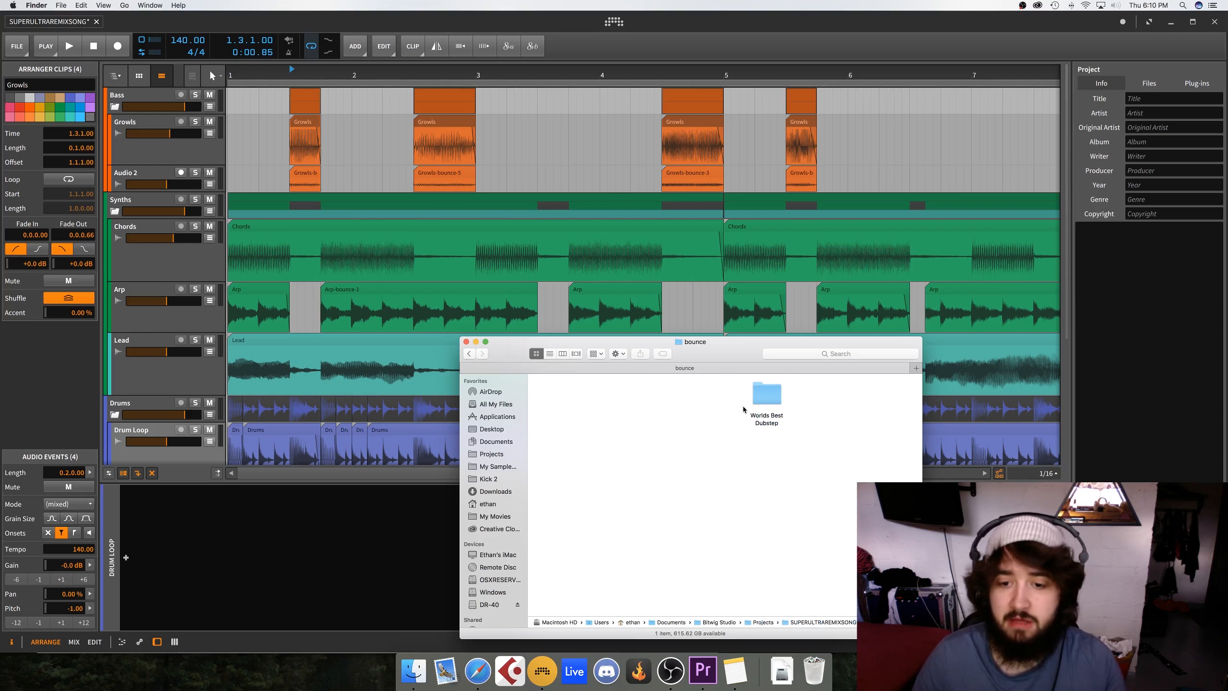
Check inside the "Worlds Best Dubstep" folder and move the folder to the Trash
double_click(768, 400)
left_click(469, 355)
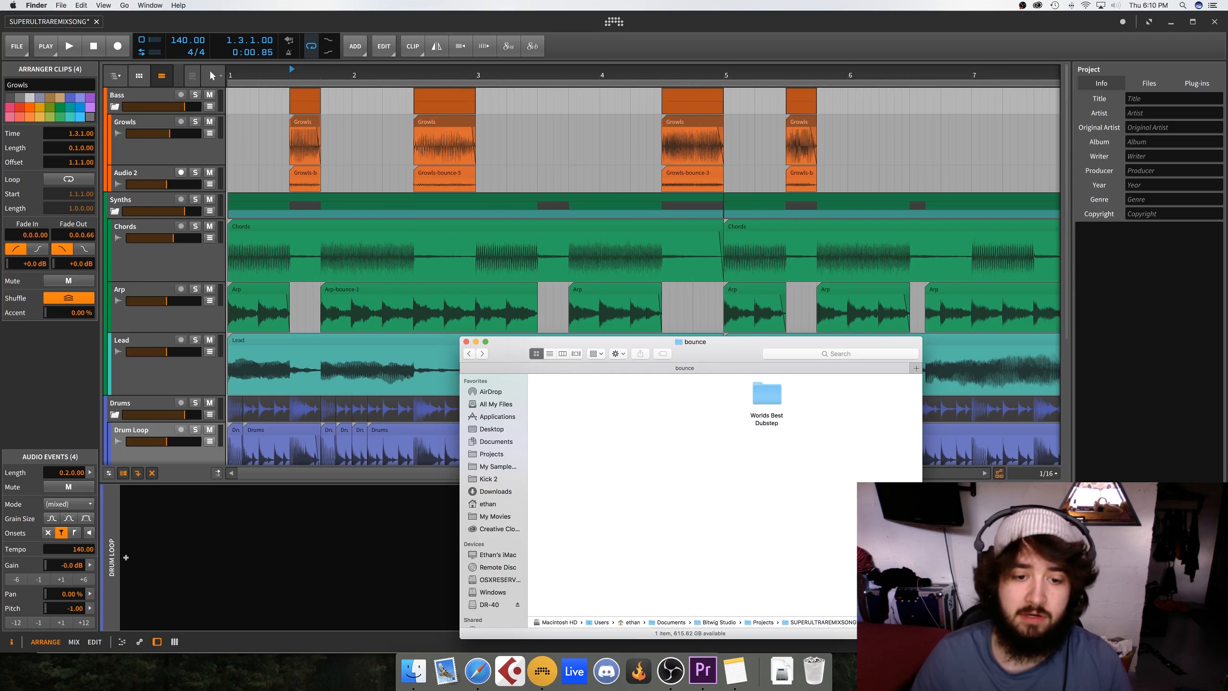
left_click_drag(797, 453, 723, 372)
key("super+BackSpace")
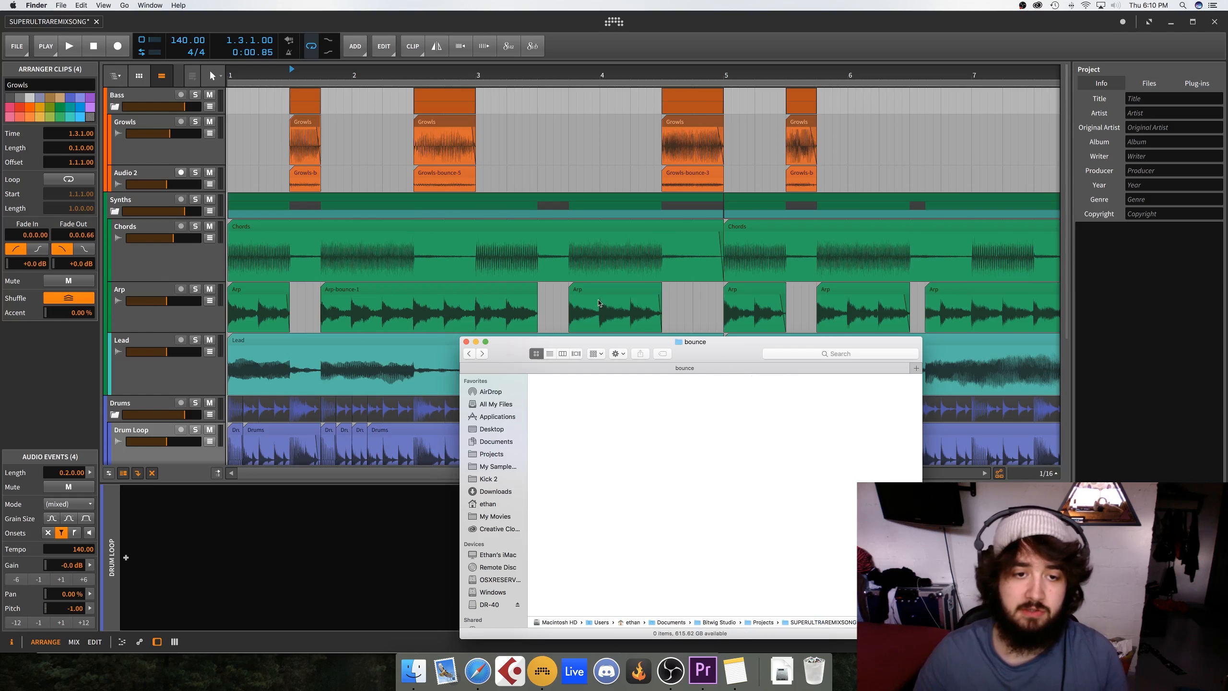
Switch to Bitwig Studio and inspect each original Growls clip and the first bounced clip on the Audio 2 track
left_click(304, 121)
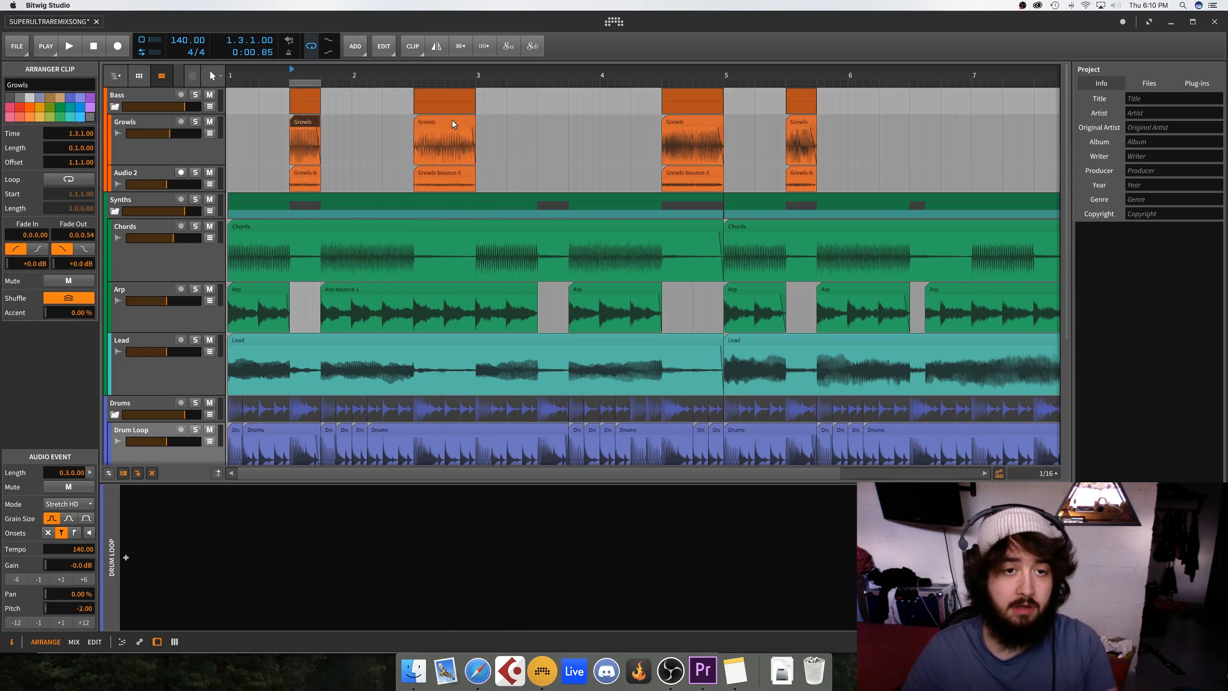
left_click(452, 121)
left_click(699, 124)
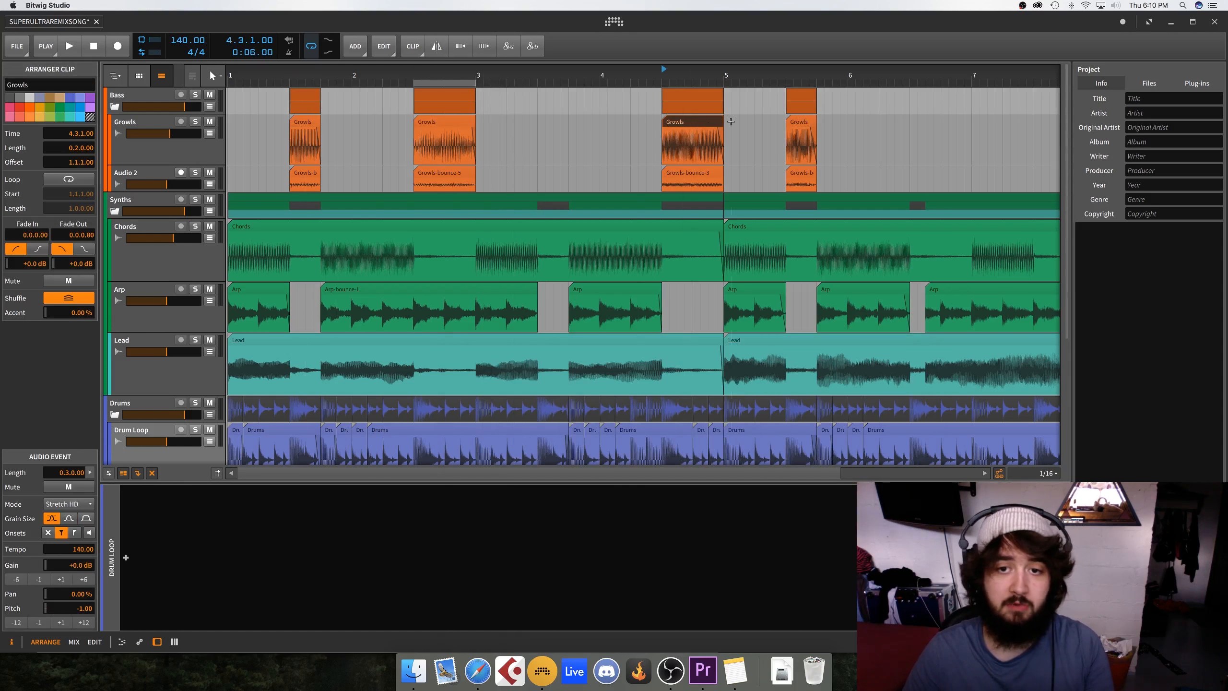
left_click(790, 121)
left_click(832, 160)
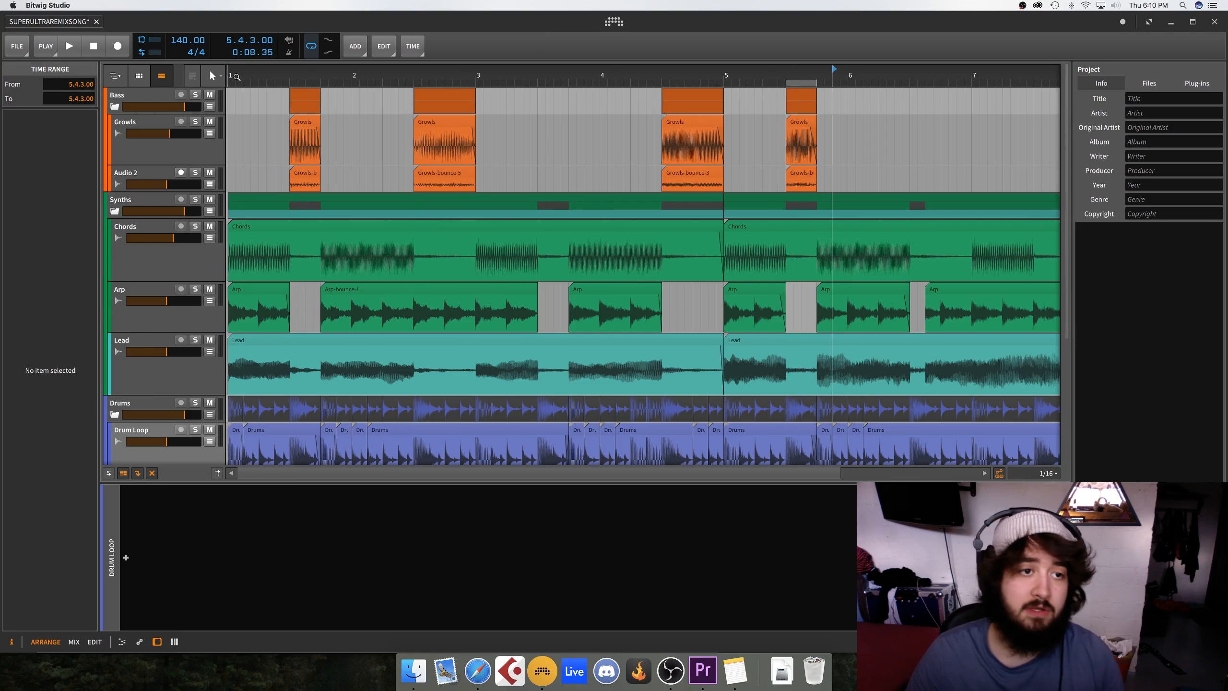
left_click(313, 174)
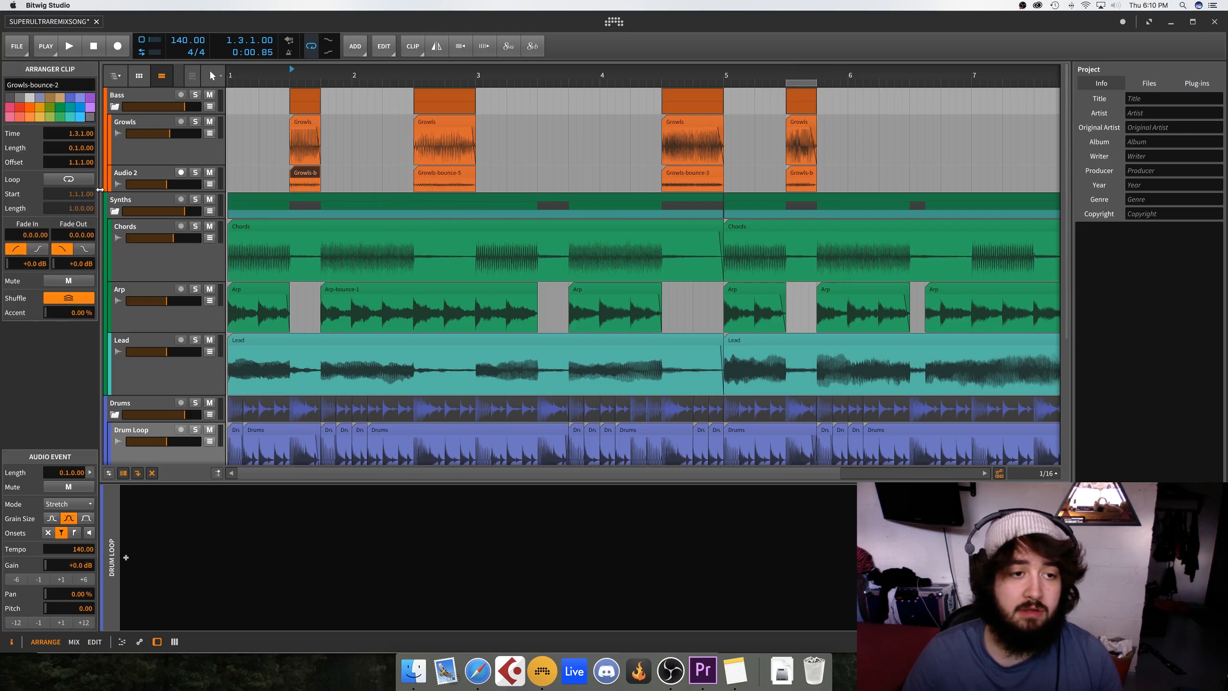
Solo the Drum Loop track and play it from the start of the song
left_click(125, 183)
scroll(313, 242, "down", 6)
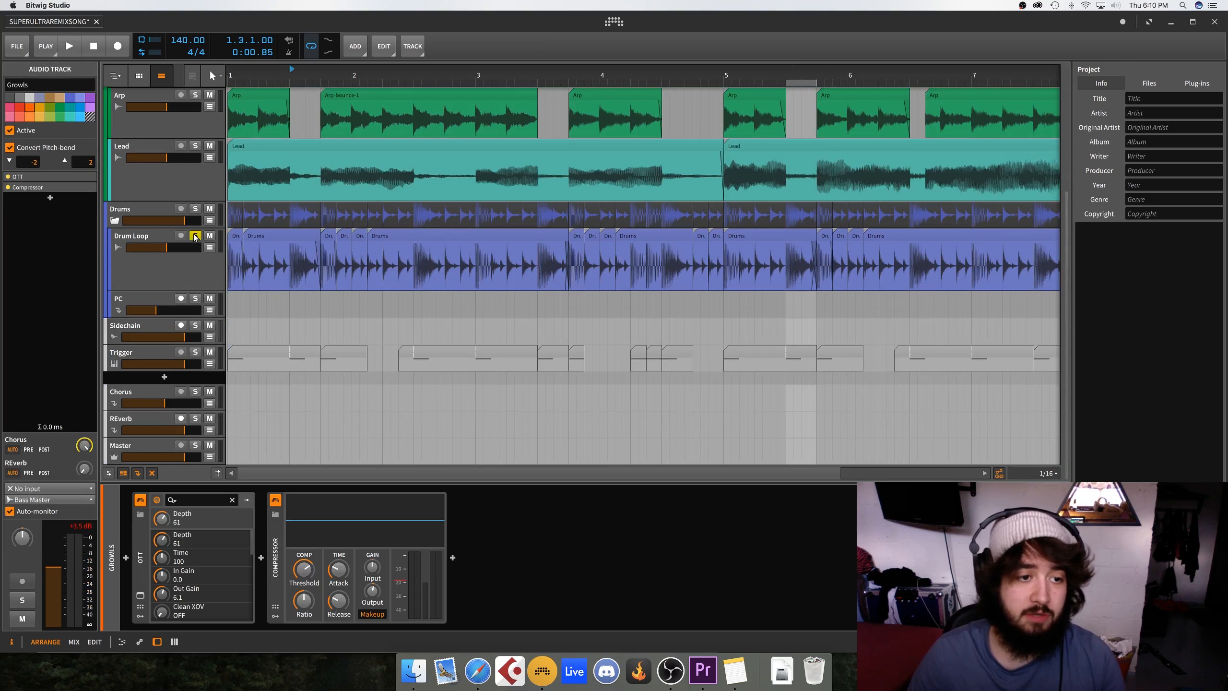
left_click(195, 237)
key("space")
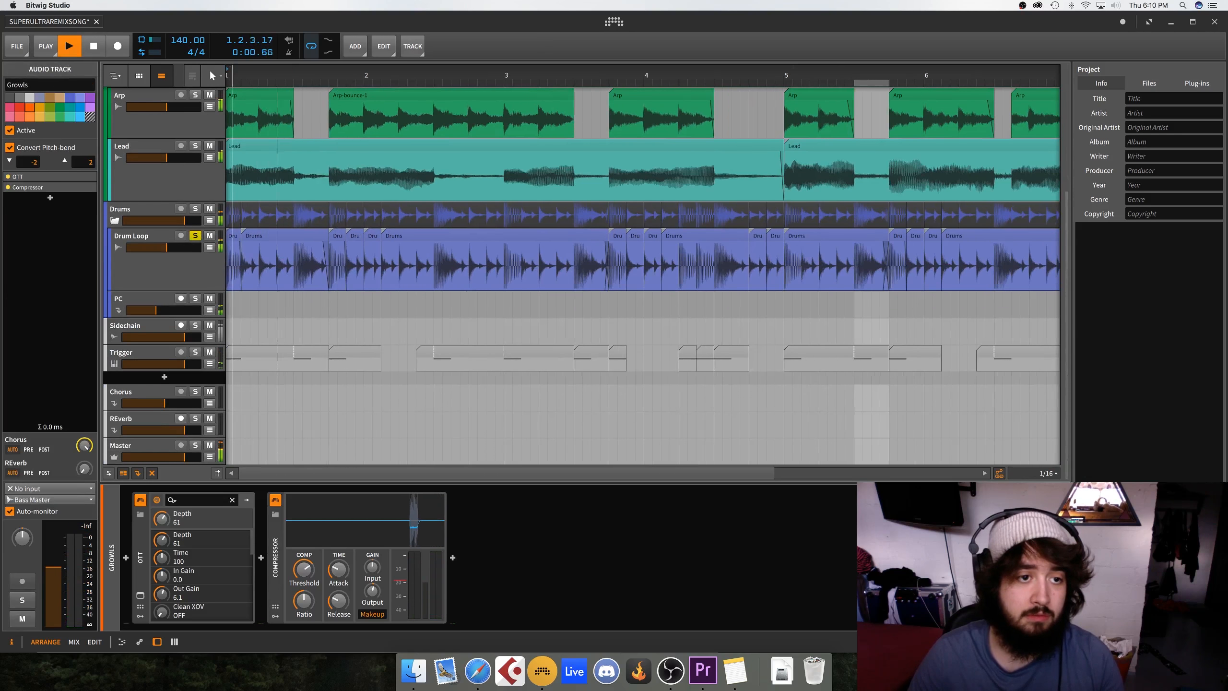
left_click_drag(232, 75, 238, 83)
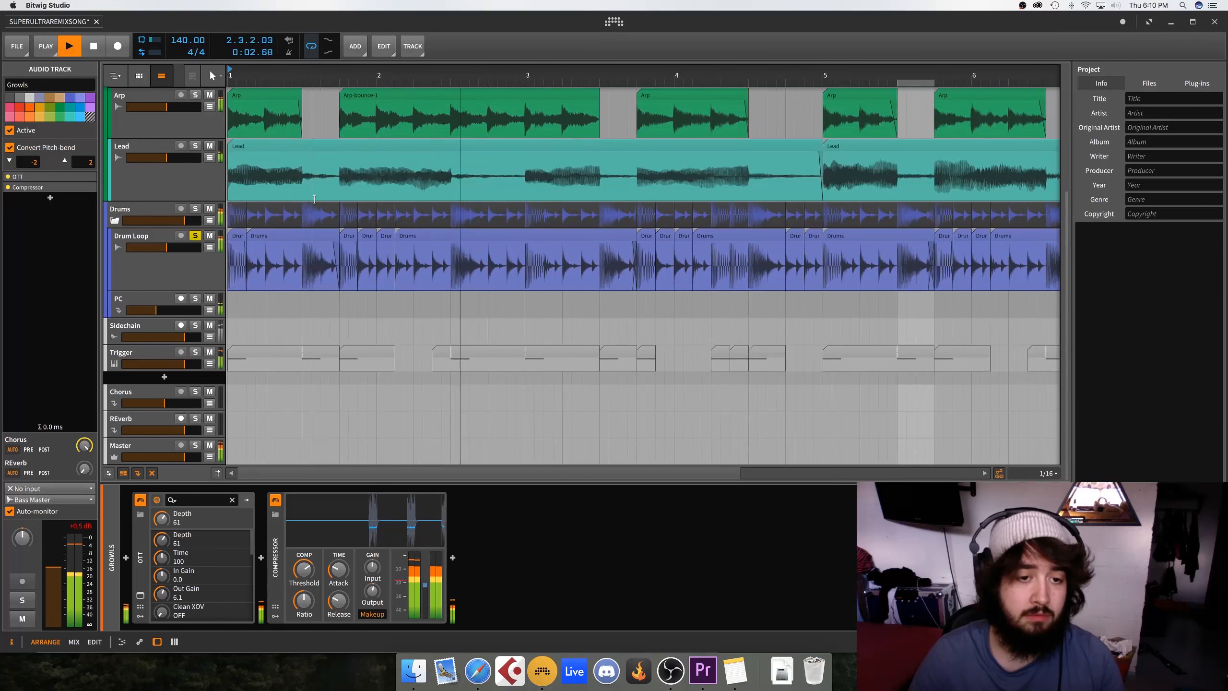
key("space")
key("space")
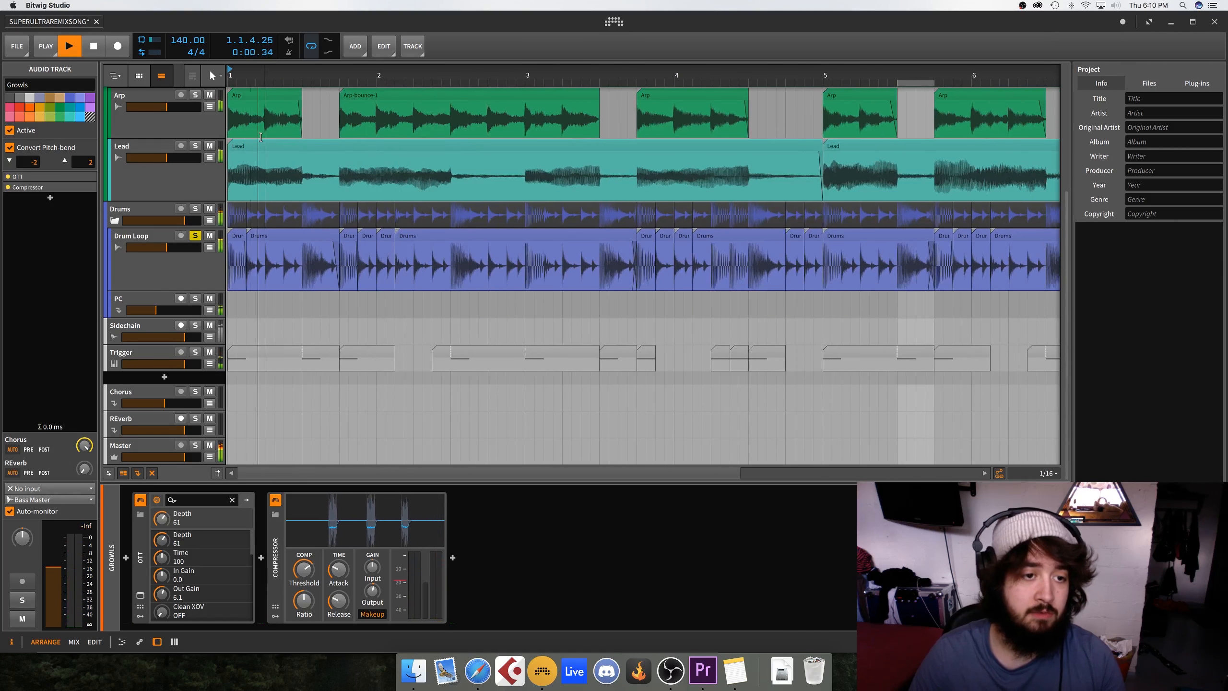
key("space")
Audition the opening beat of the Drum Loop track and split its clip at the individual hits between 1.1 and 1.3
scroll(591, 242, "down", 5)
scroll(593, 261, "up", 2)
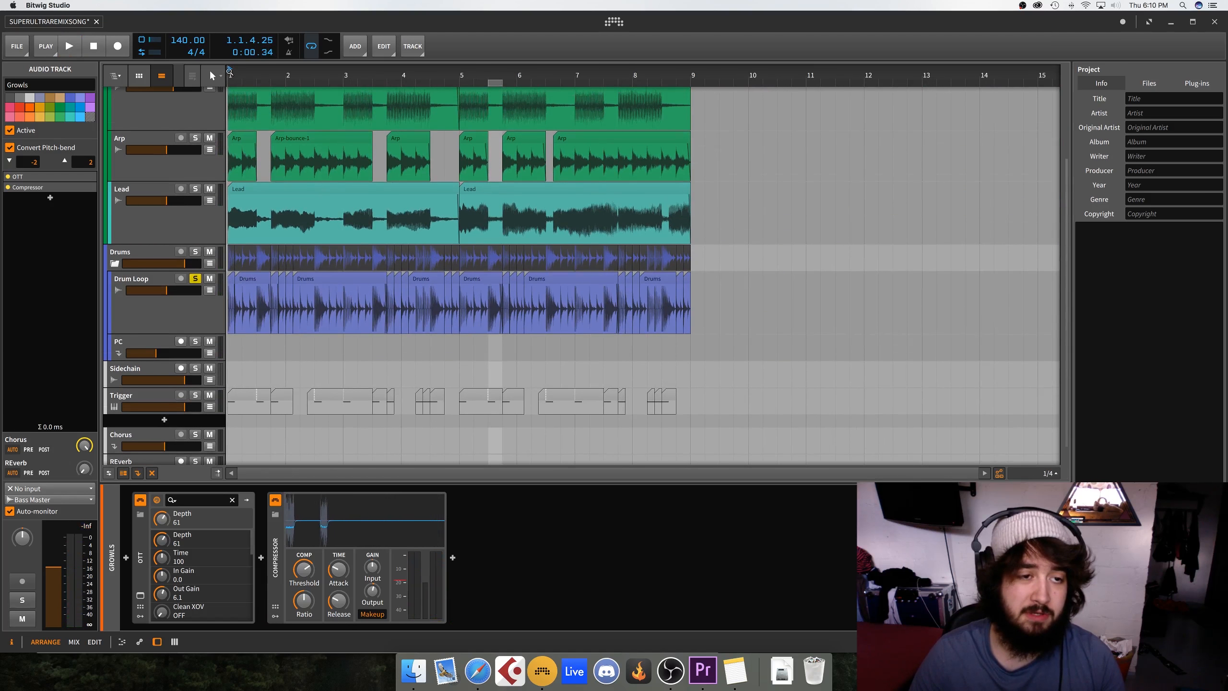
left_click_drag(230, 72, 294, 88)
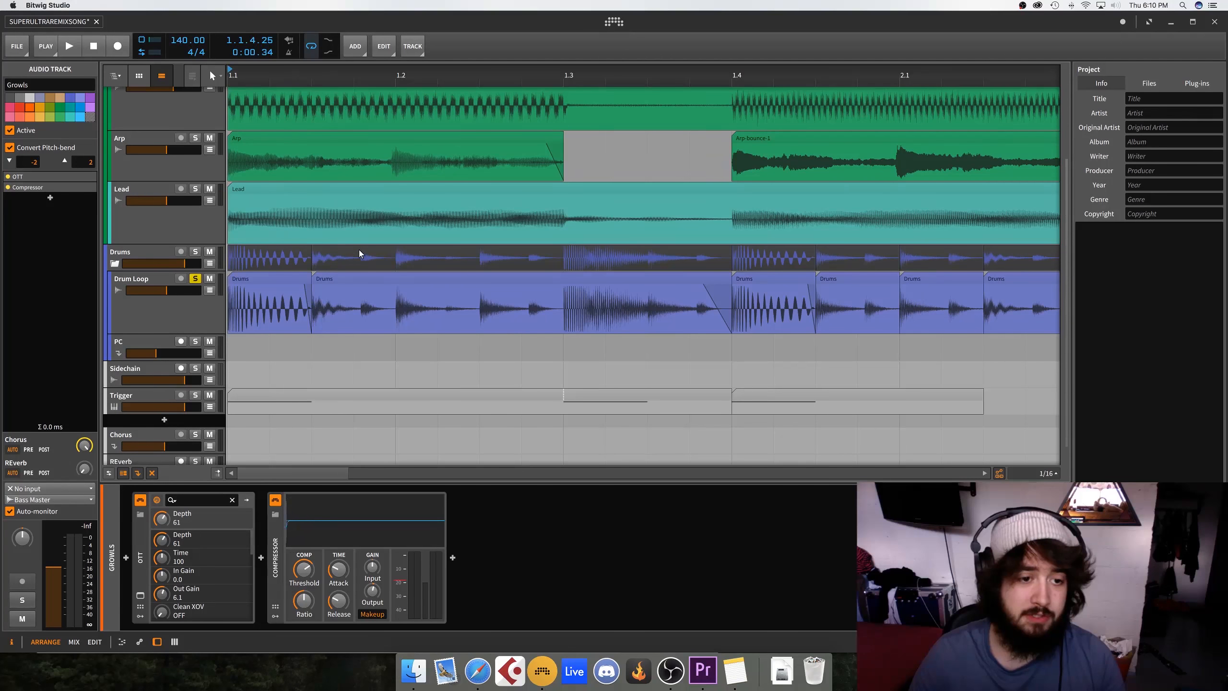
key("space")
key("space")
key("space")
key("space")
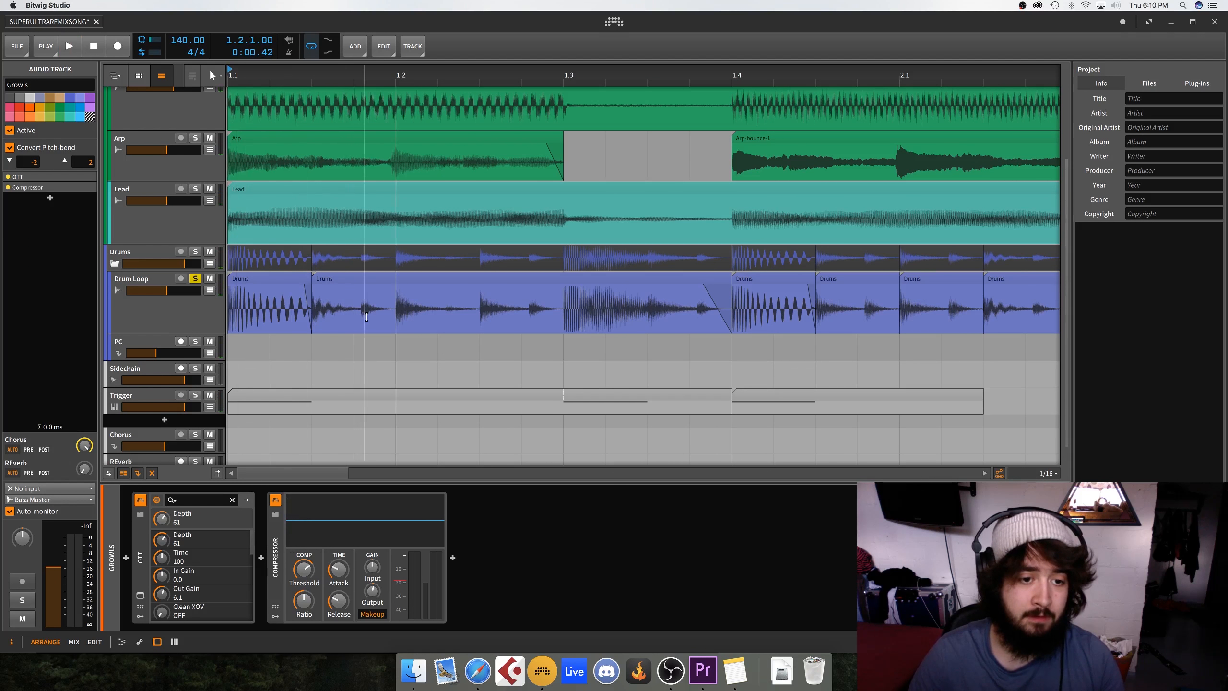
key("space")
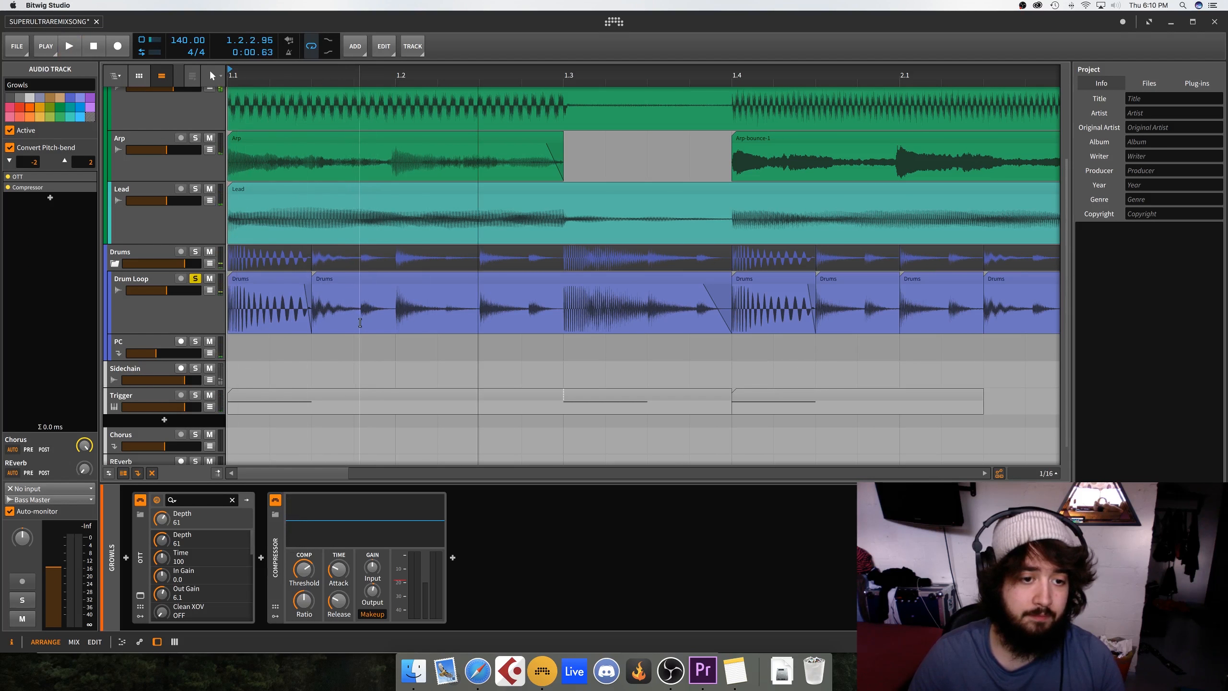
left_click(360, 323)
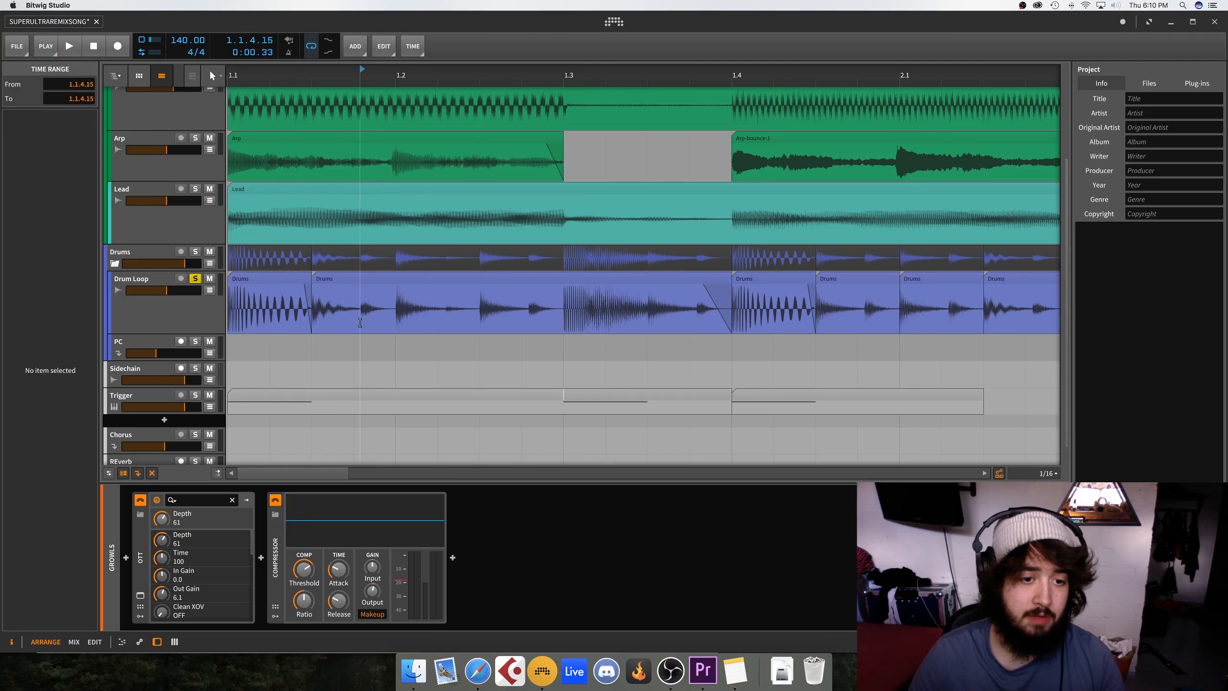
left_click(398, 325)
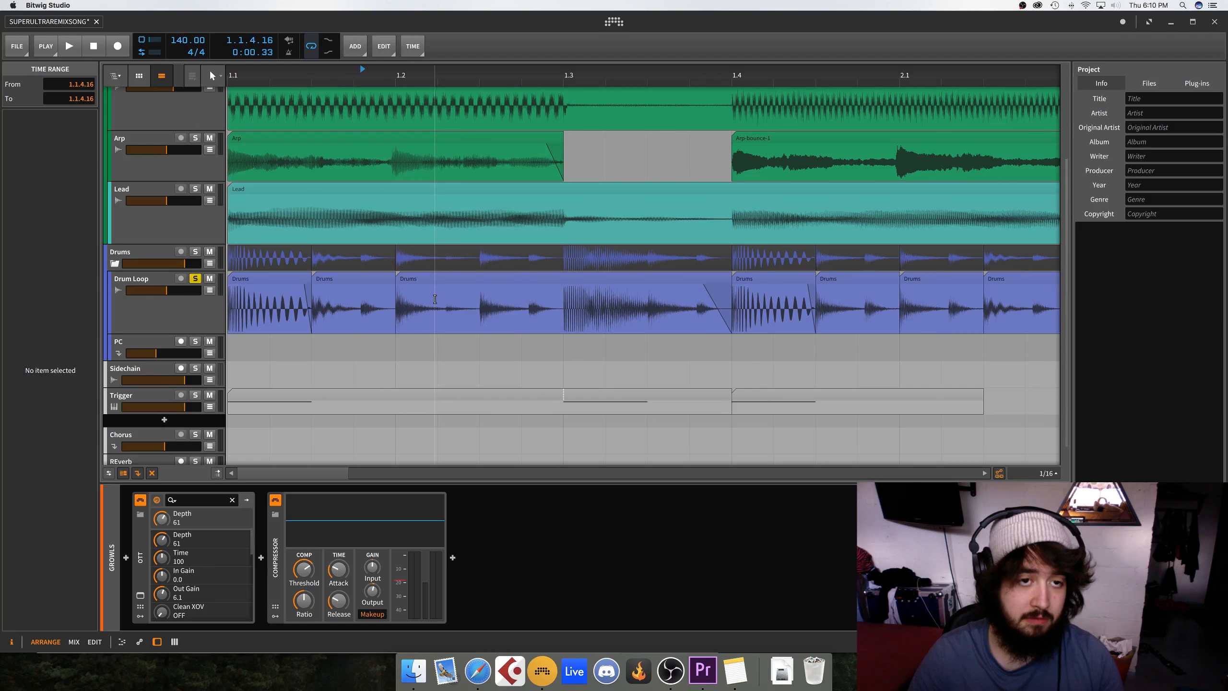
key("super+e")
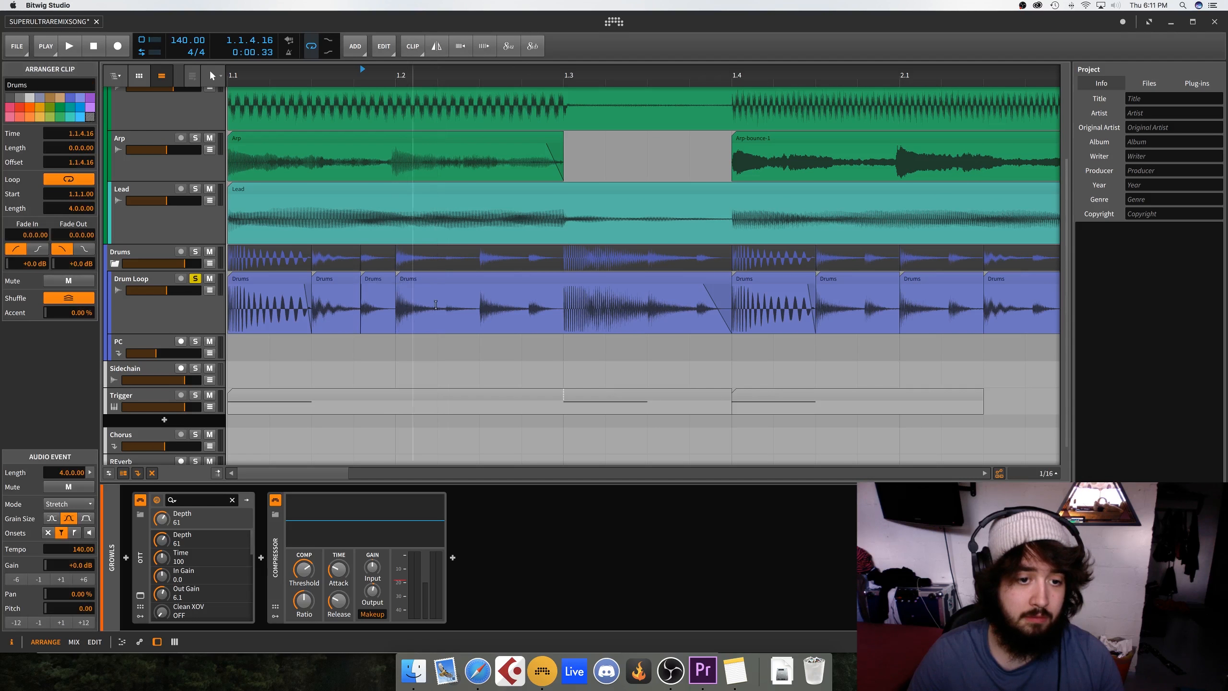
left_click(445, 318)
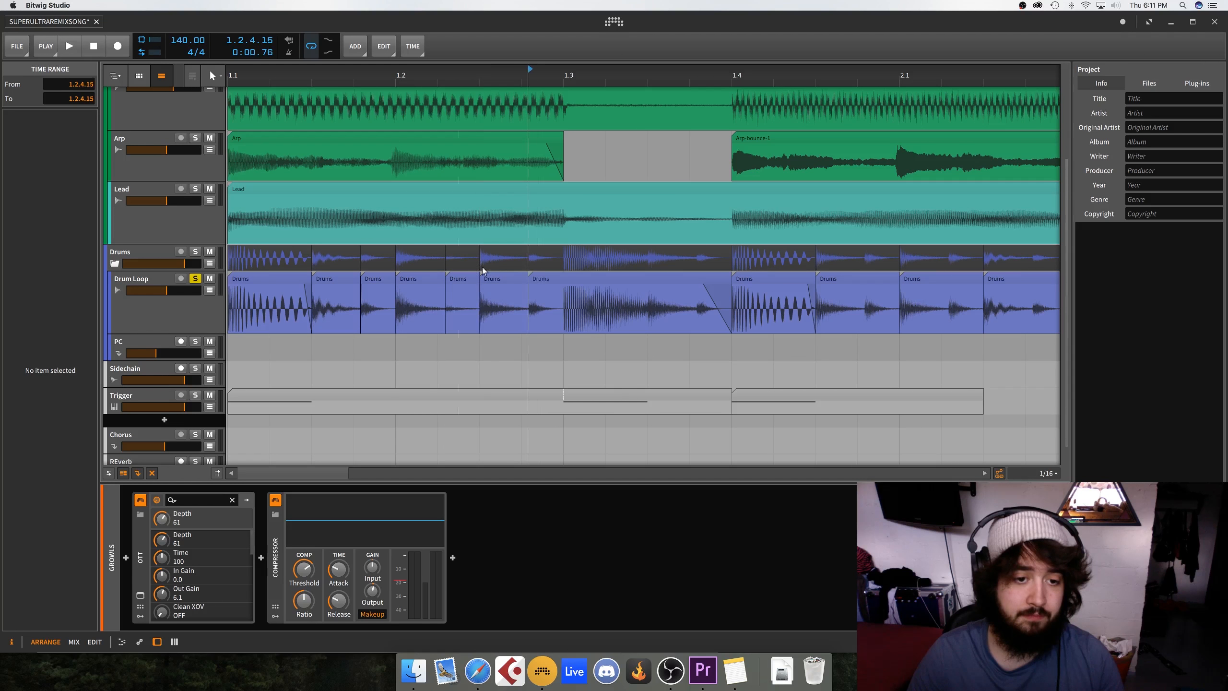
Play the drum loop from 1.1 and select all of its slices up to 1.4 to audition them
left_click(276, 284)
key("space")
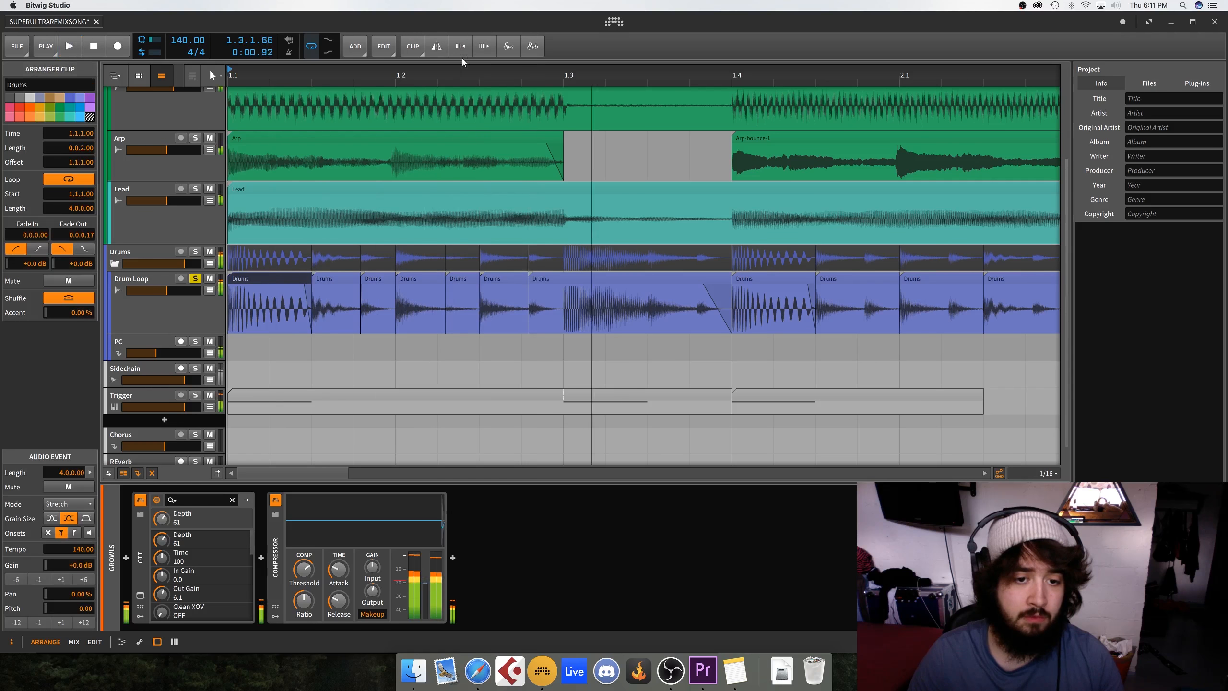
left_click_drag(354, 75, 364, 138)
scroll(338, 213, "up", 6)
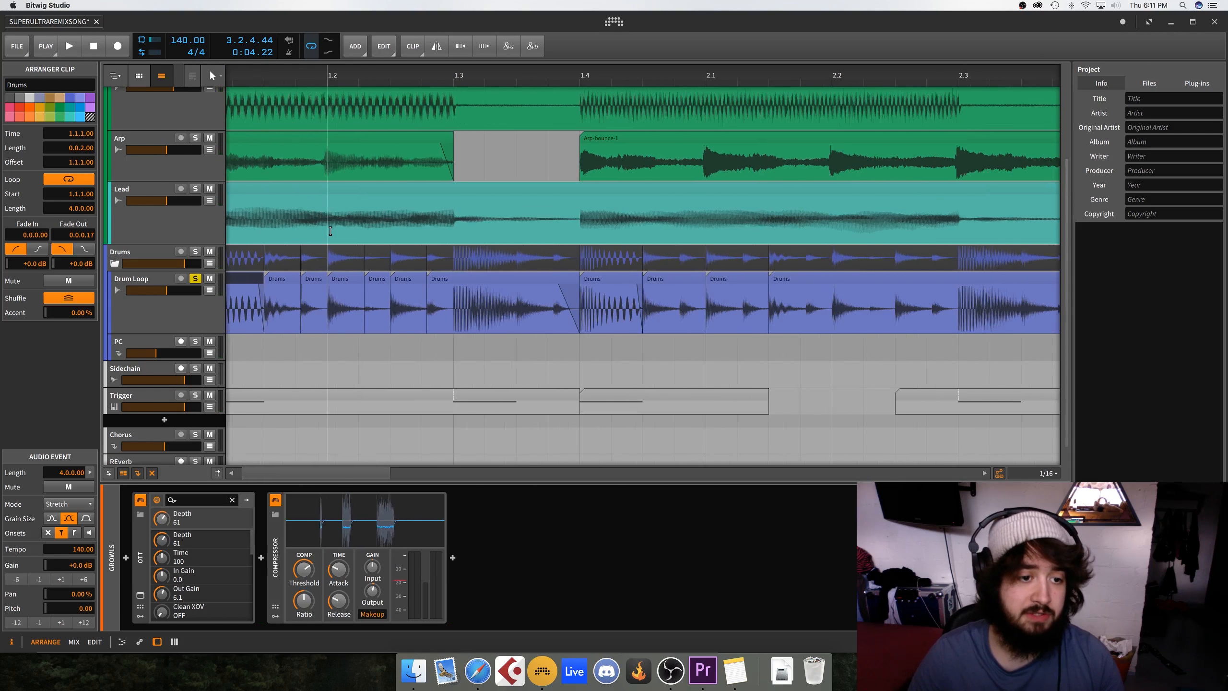
left_click(512, 278, "shift")
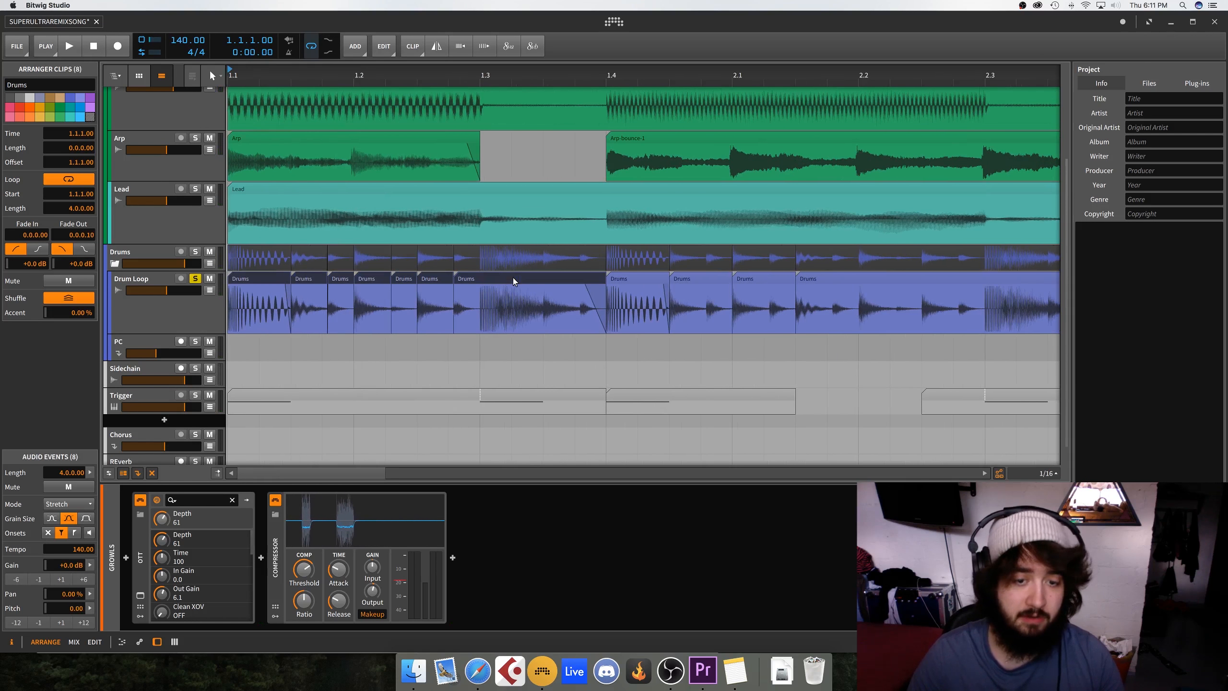
key("space")
key("space")
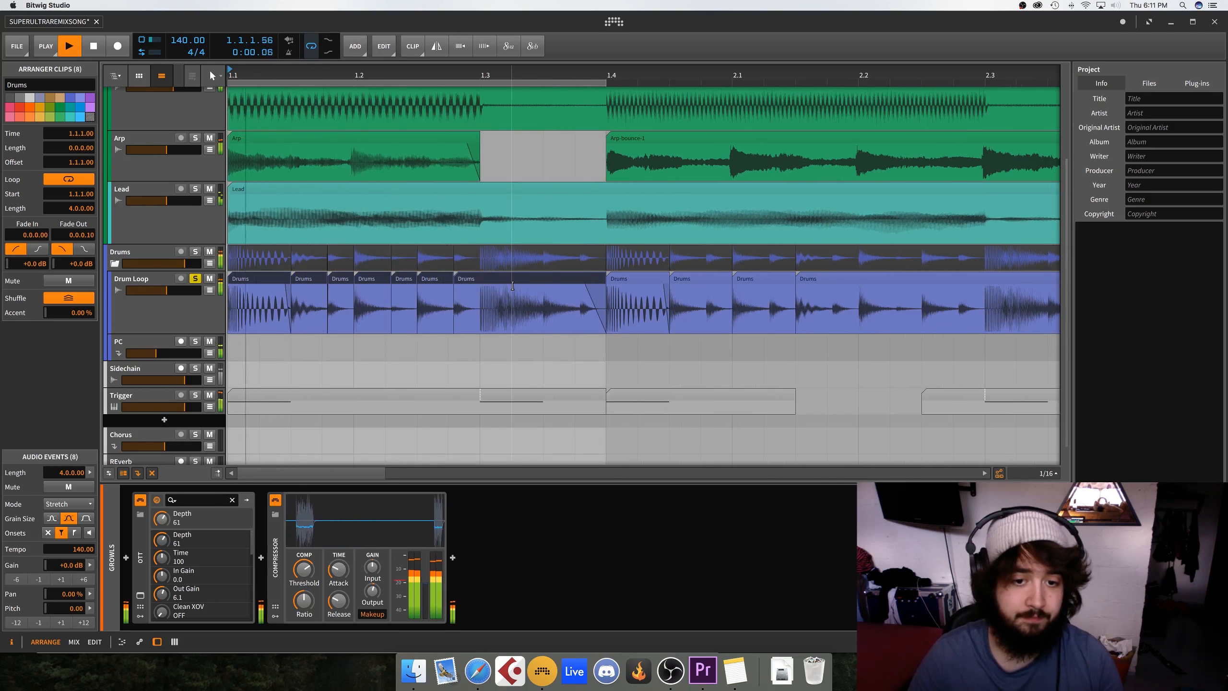
key("space")
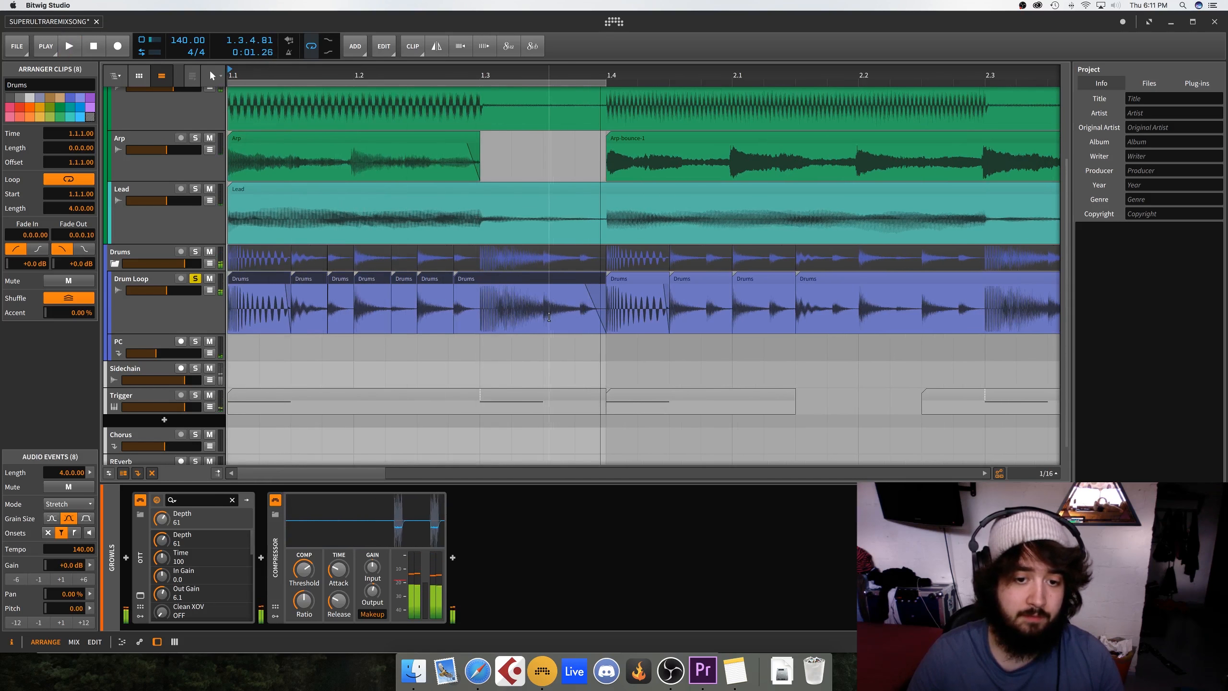
Audition the last slice before 1.4, split it at 1.3.3 and delete the remainder up to 1.4
left_click(545, 318)
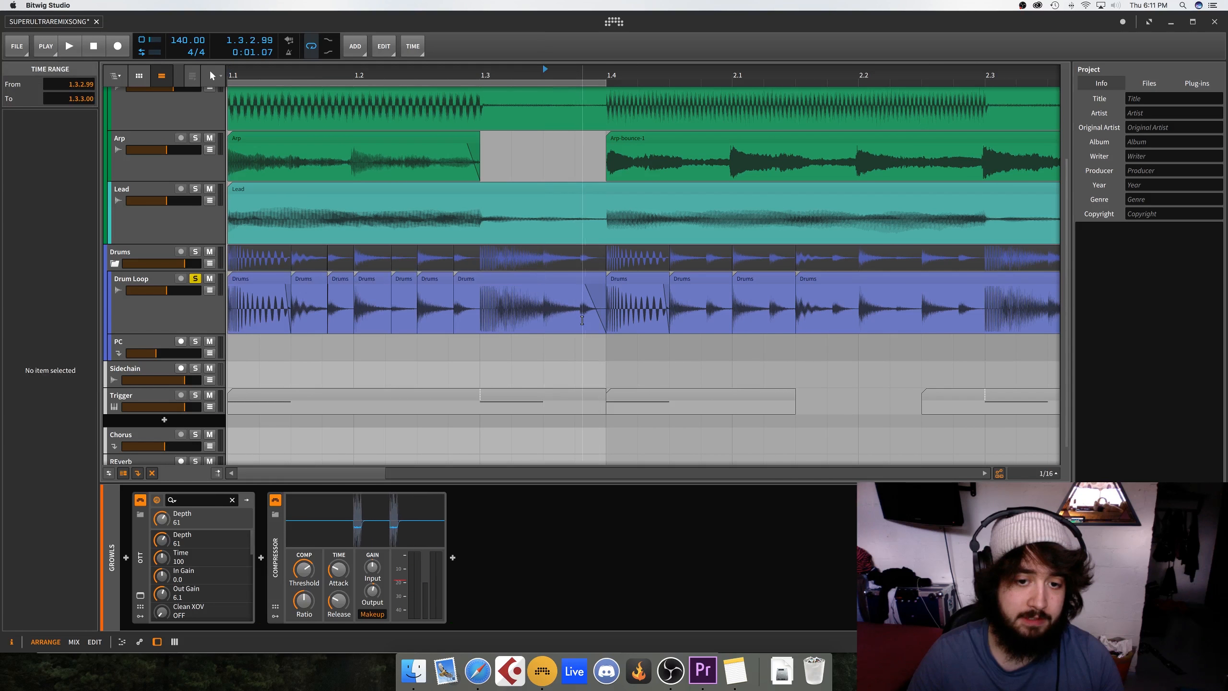
left_click(507, 276)
key("space")
key("space")
key("space")
key("space")
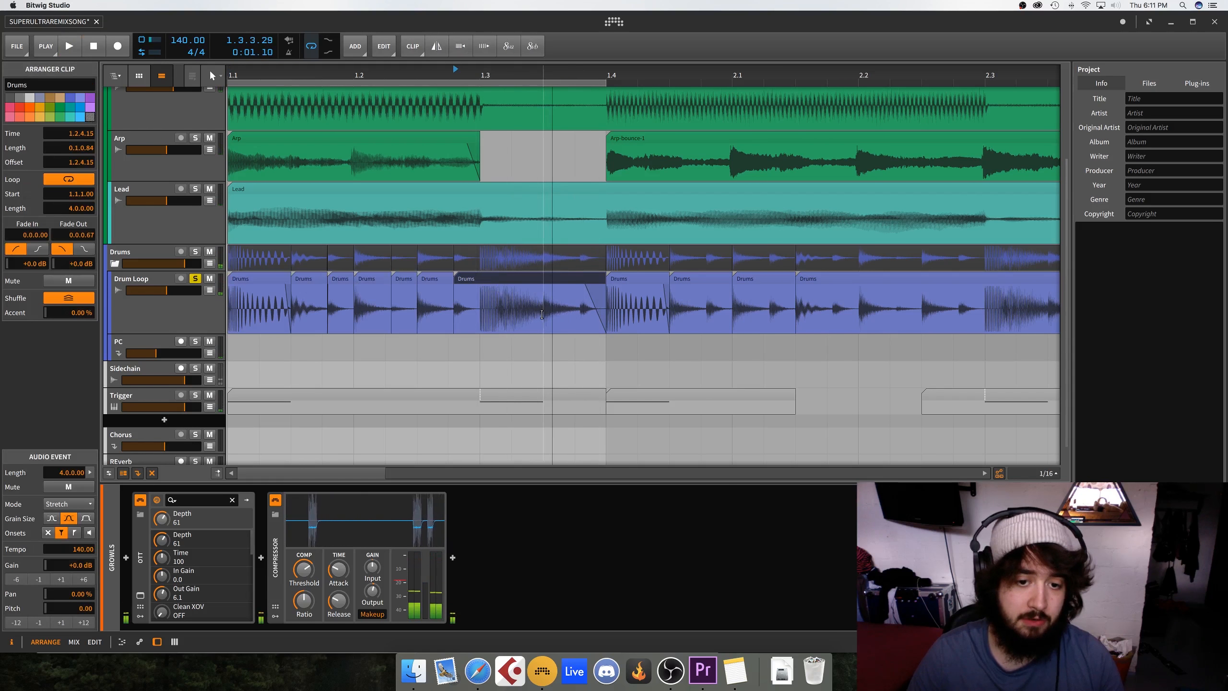
left_click(544, 305)
key("super+e")
left_click(561, 279)
key("Delete")
Audition the shortened slice, select all the slices from 1.1 to 1.3.3 and give them a short fade-out
left_click(519, 281)
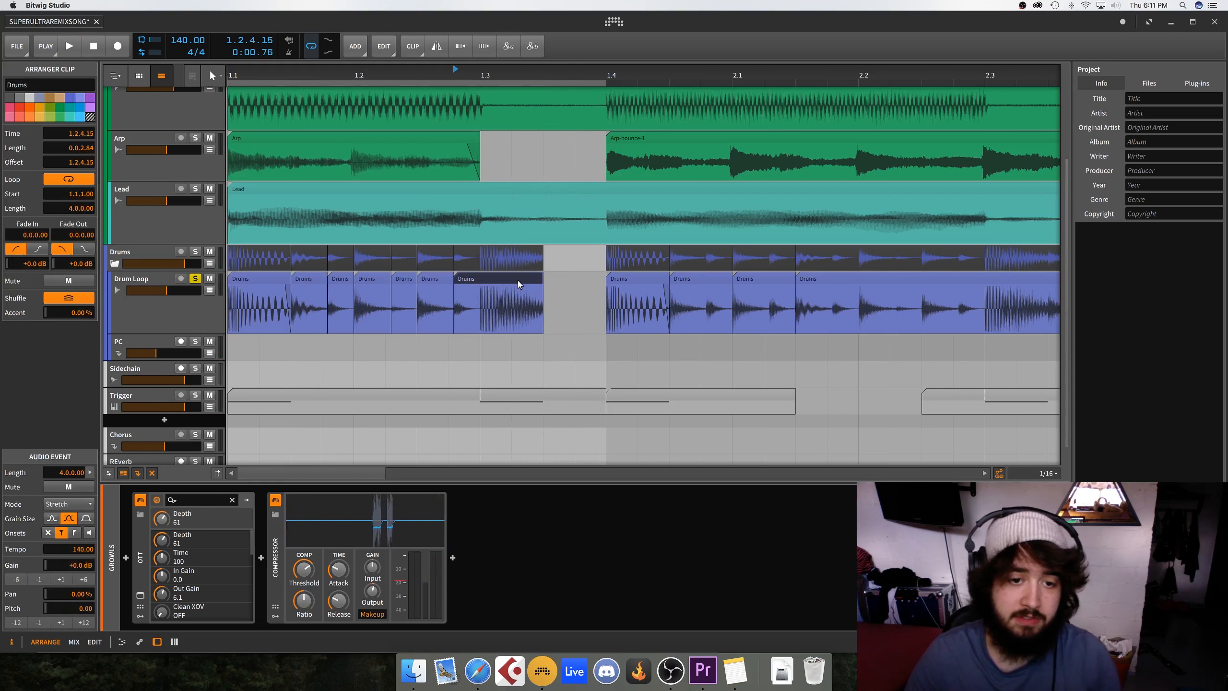
key("space")
key("space")
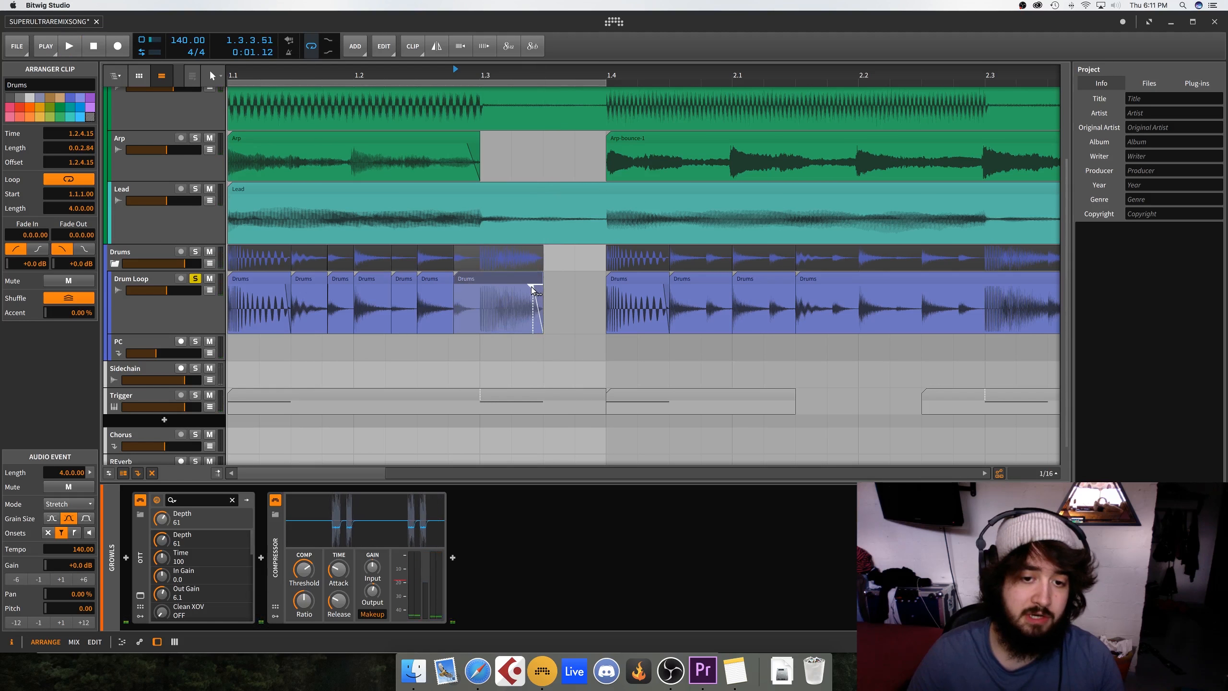
left_click_drag(559, 305, 502, 304)
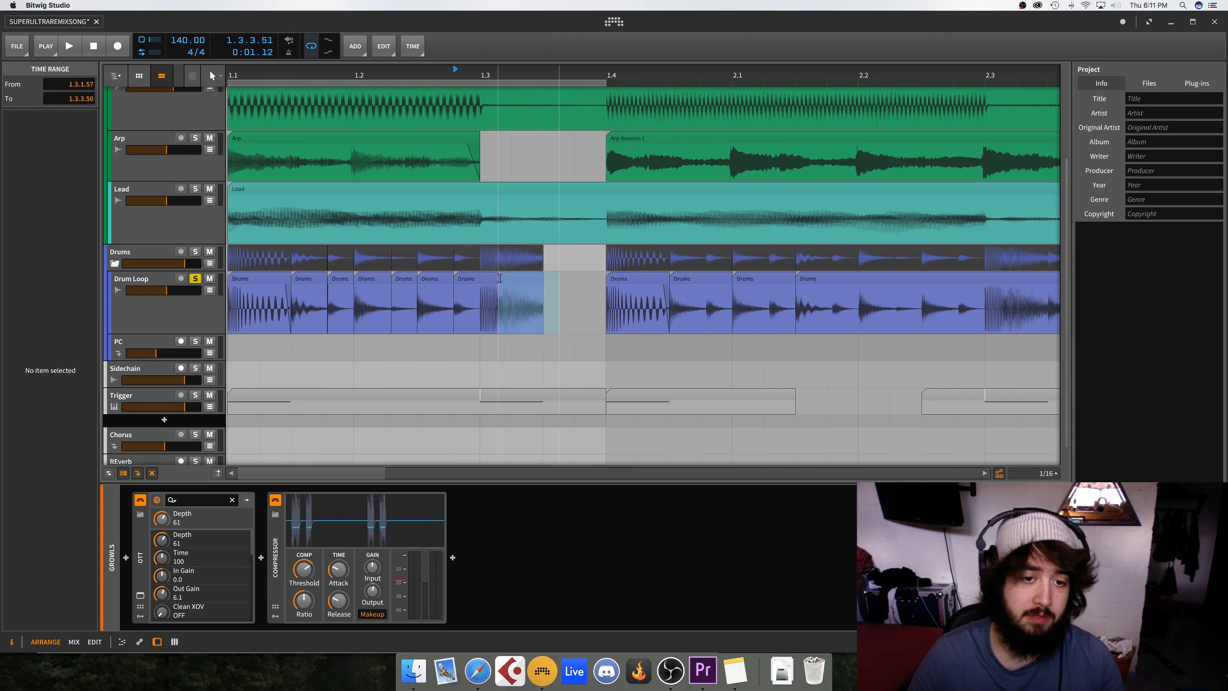
left_click(283, 285)
left_click(277, 278)
left_click(500, 278, "shift")
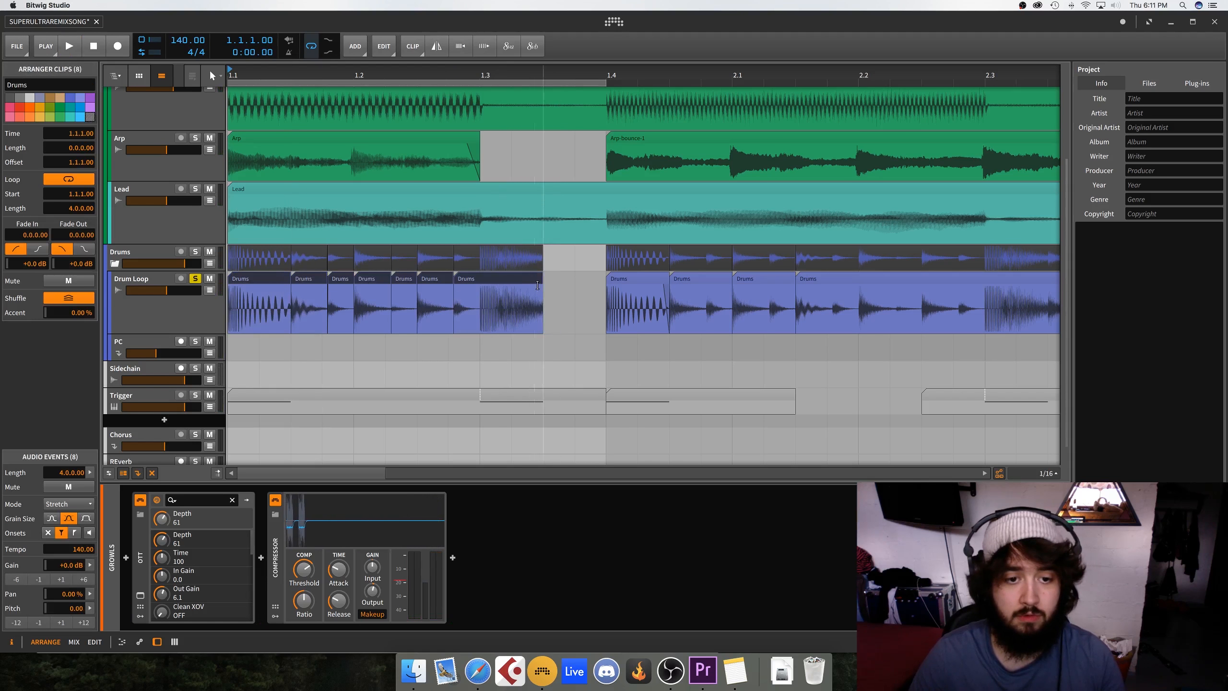
left_click_drag(539, 286, 497, 311)
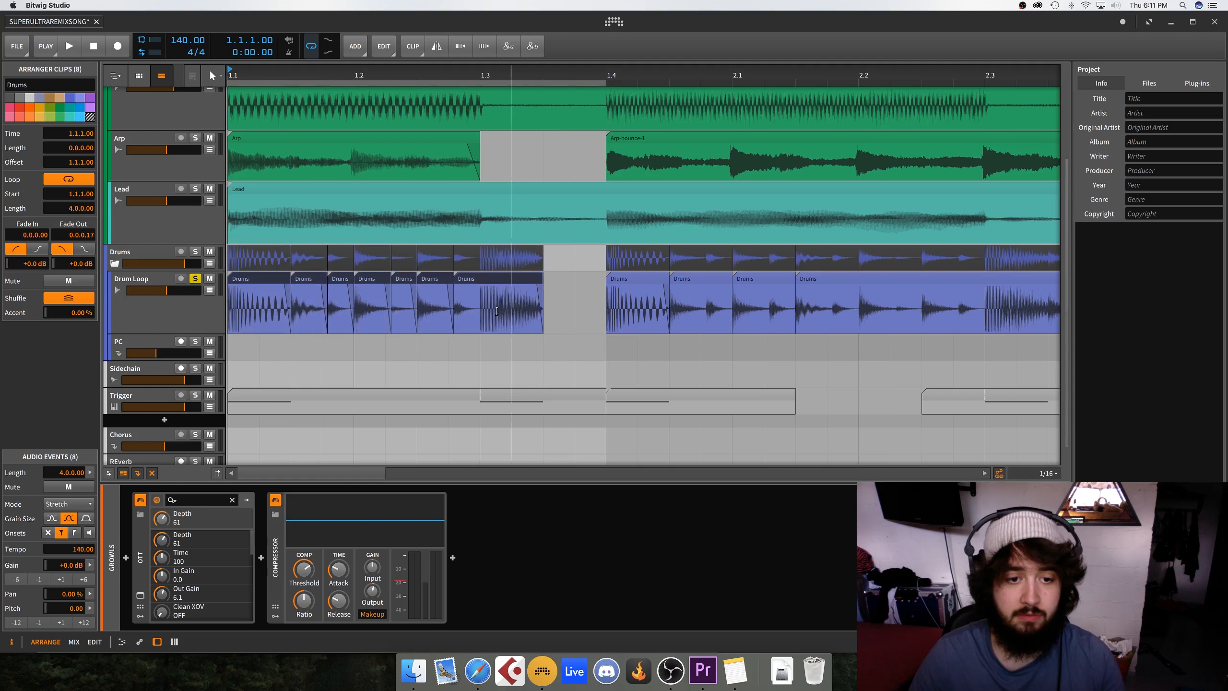
Split the last slice at 1.3 and delete the short piece just before it
left_click(470, 301)
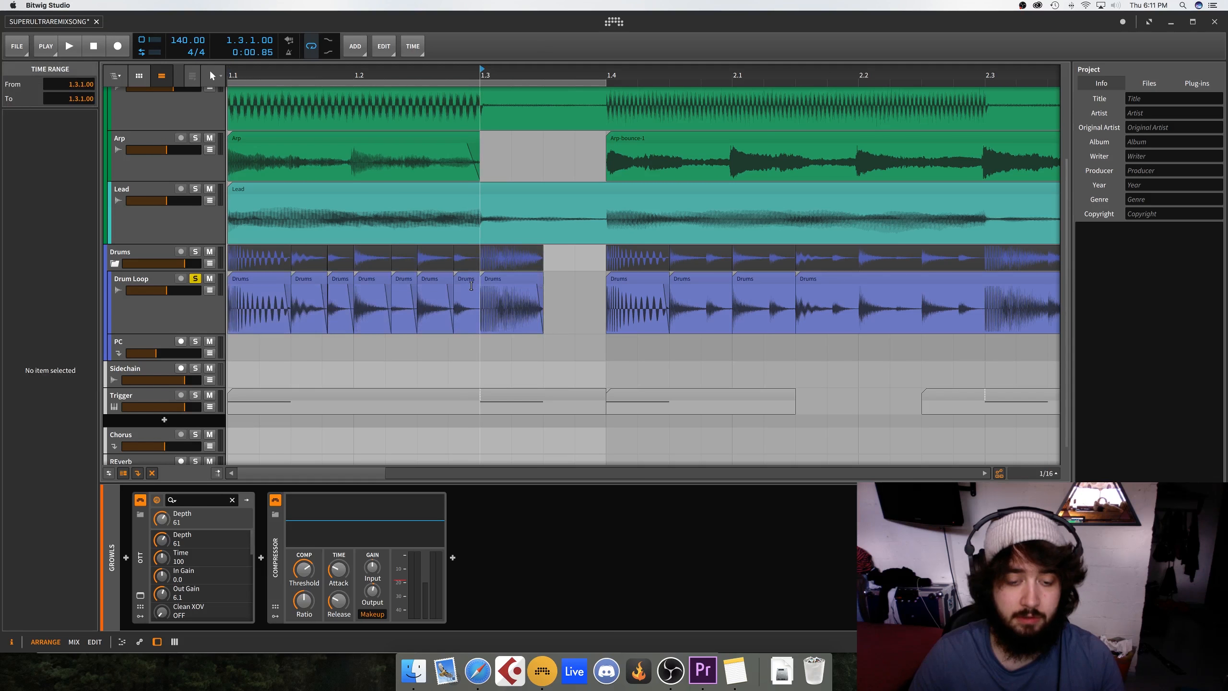
left_click(476, 283)
key("Delete")
key("space")
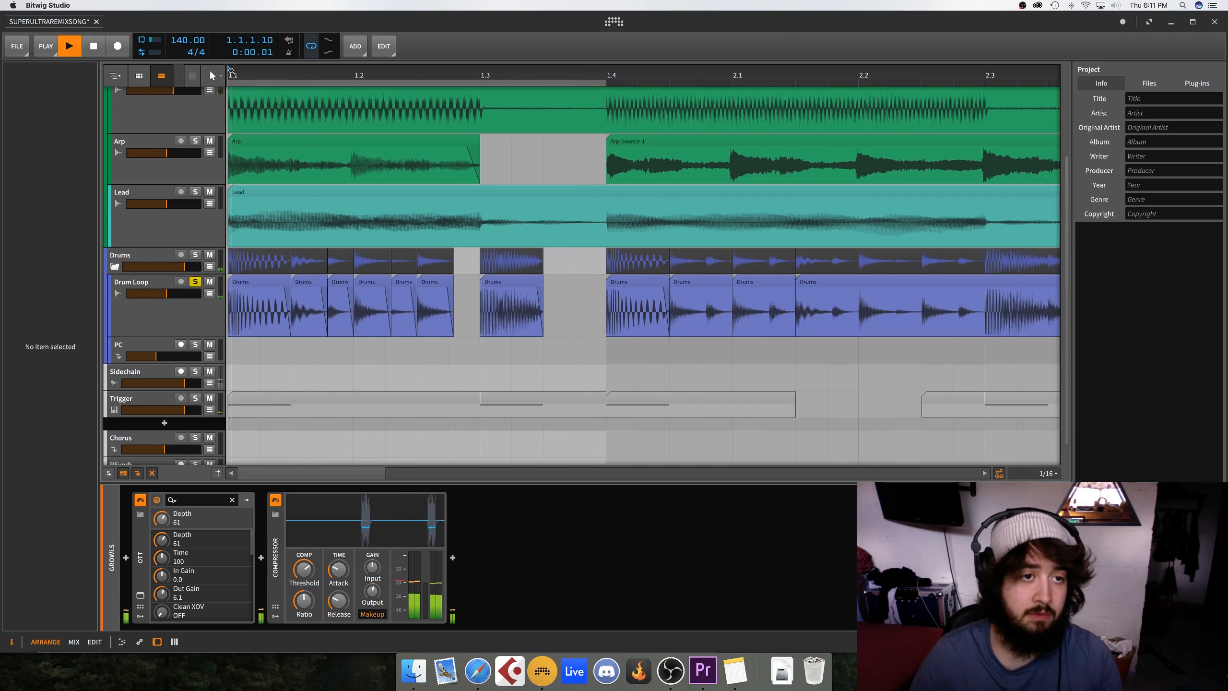
Audition the isolated drum slice at 1.3 repeatedly
left_click(489, 287)
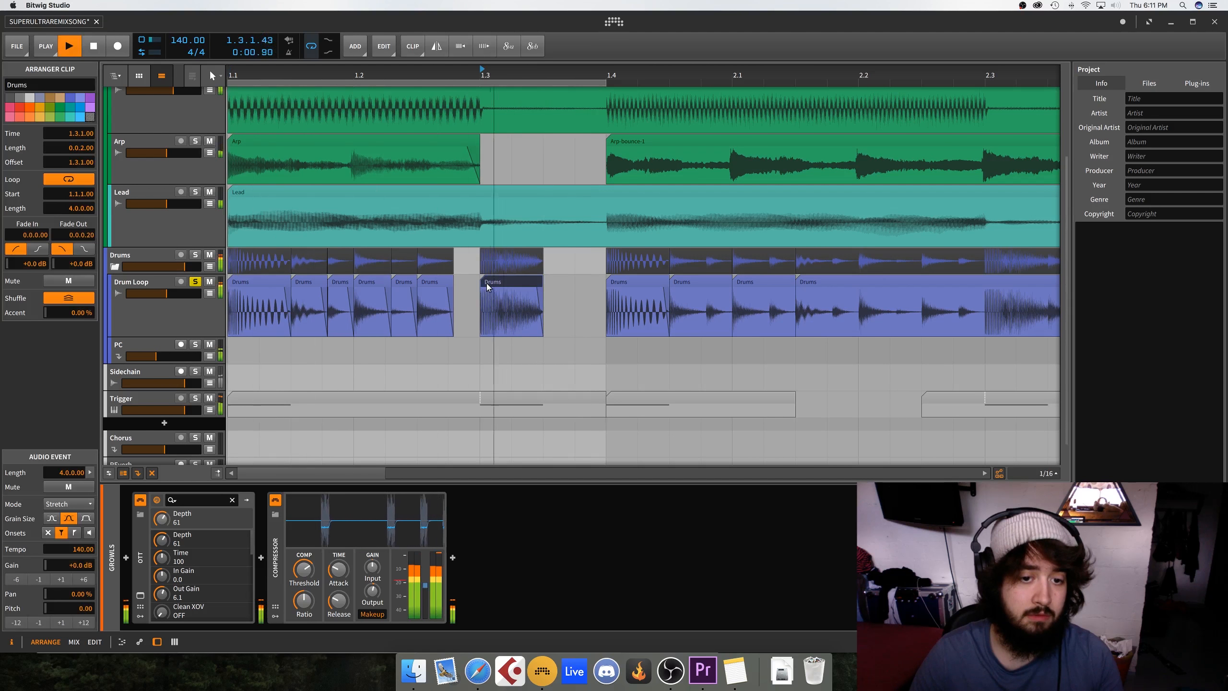
key("space")
key("space")
key("space")
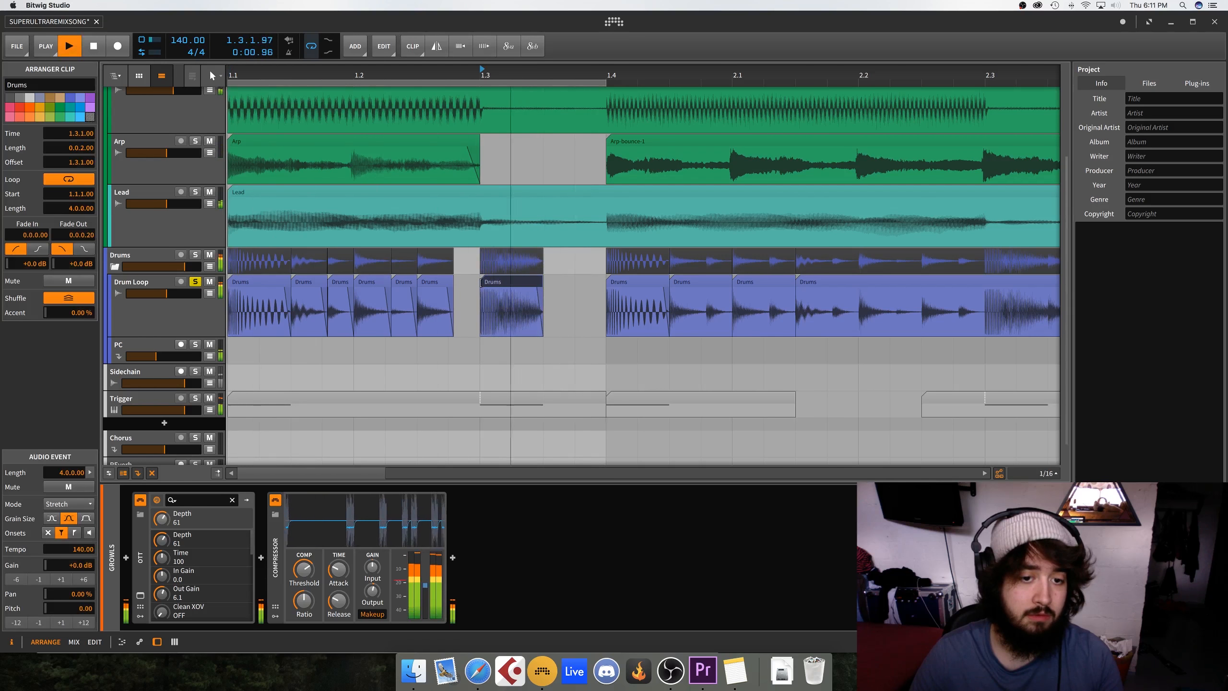
left_click_drag(481, 283, 483, 284)
key("space")
key("space")
key("space")
key("space")
Open the slice at 1.3 in the audio editor and examine the start of its audio event during playback
double_click(490, 285)
key("space")
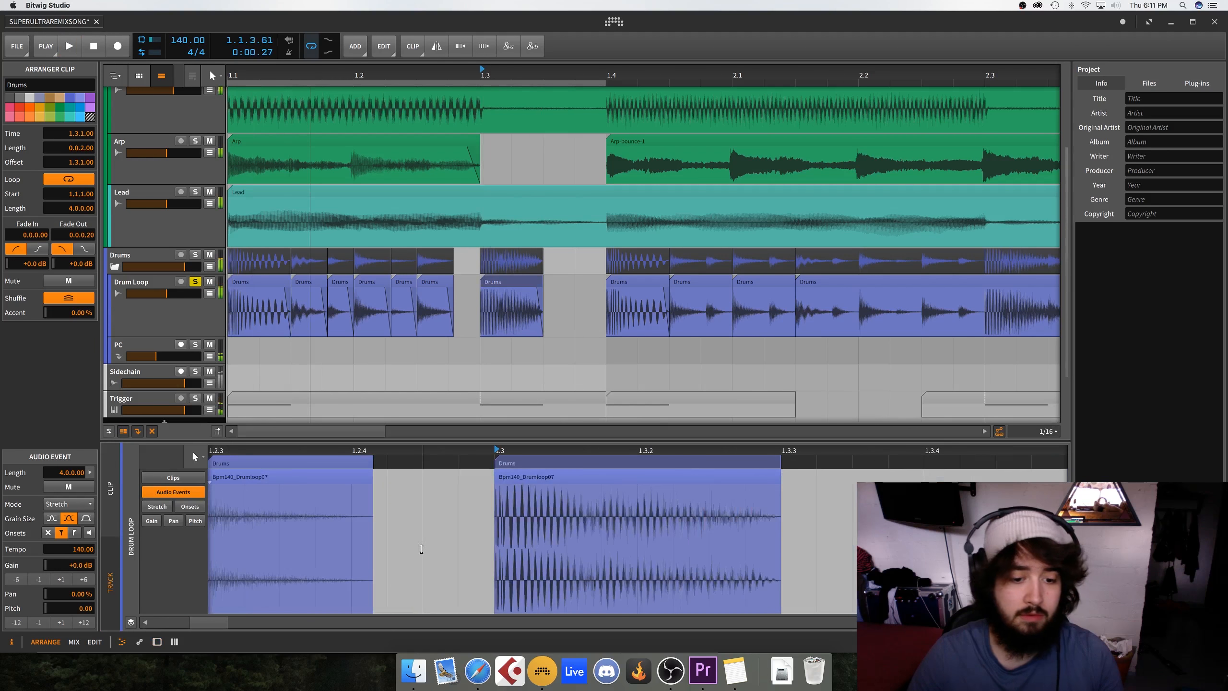
left_click(524, 478)
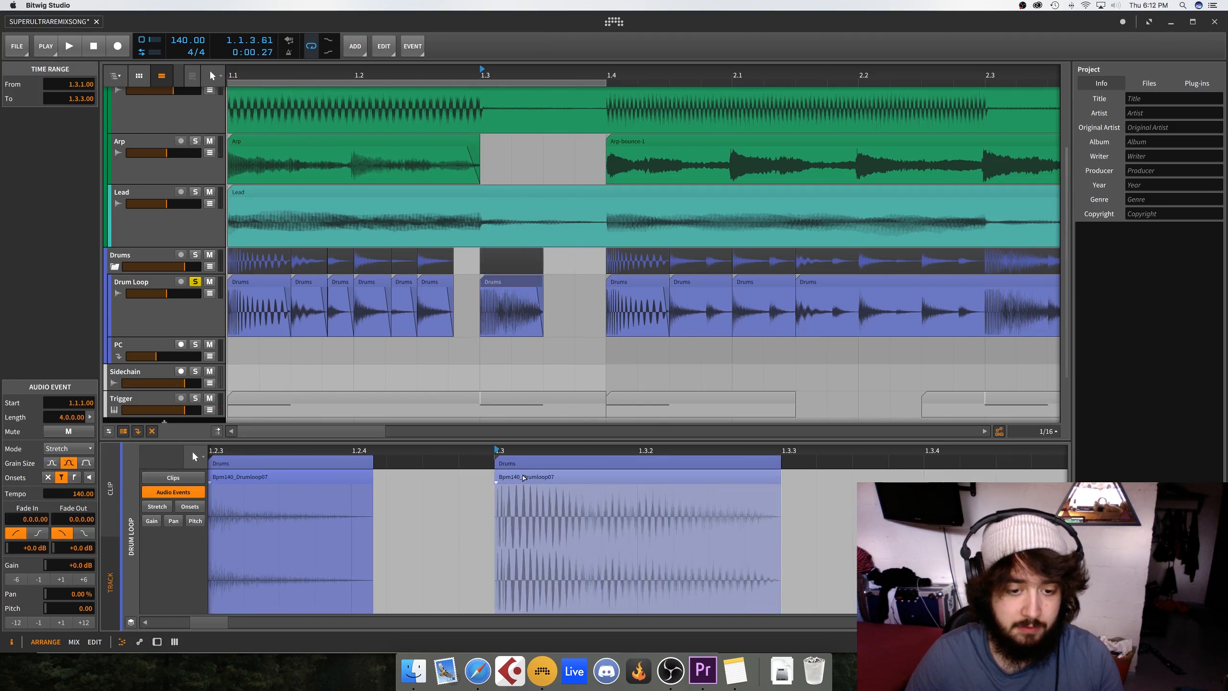
key("space")
key("space")
key("space")
key("space")
Select all the slices from 1.1 to 1.3.3 on the Drum Loop track and move them to 16.1
left_click_drag(484, 79, 484, 74)
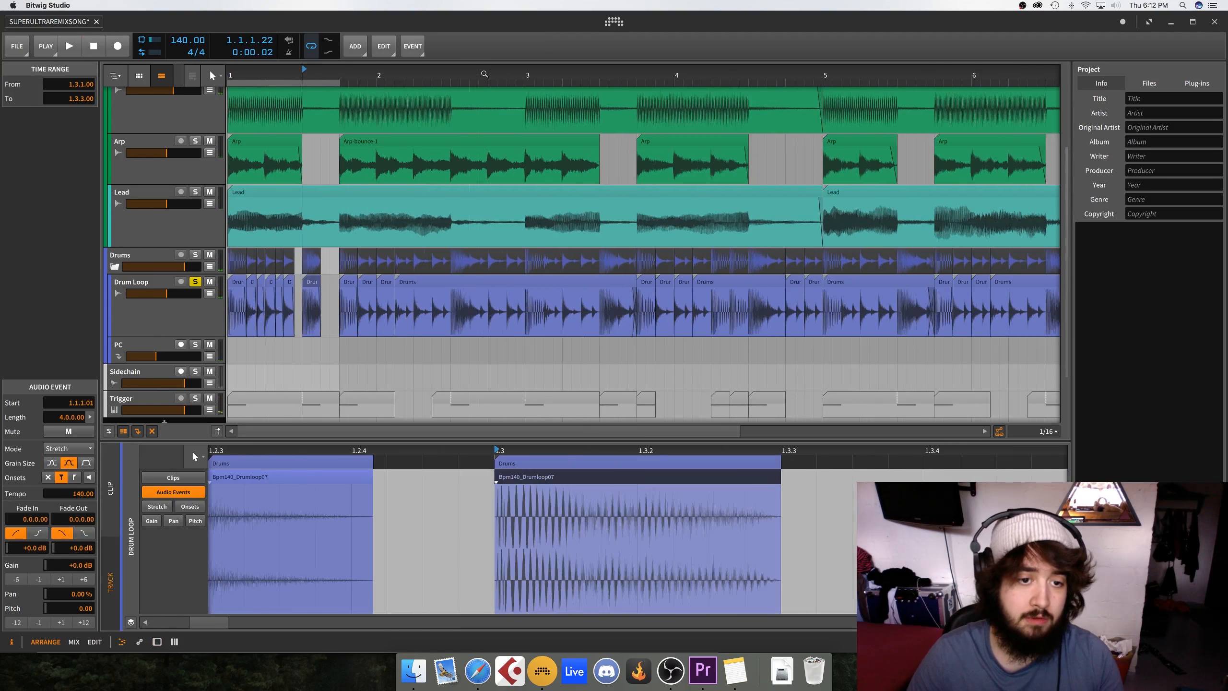
left_click_drag(329, 290, 235, 293)
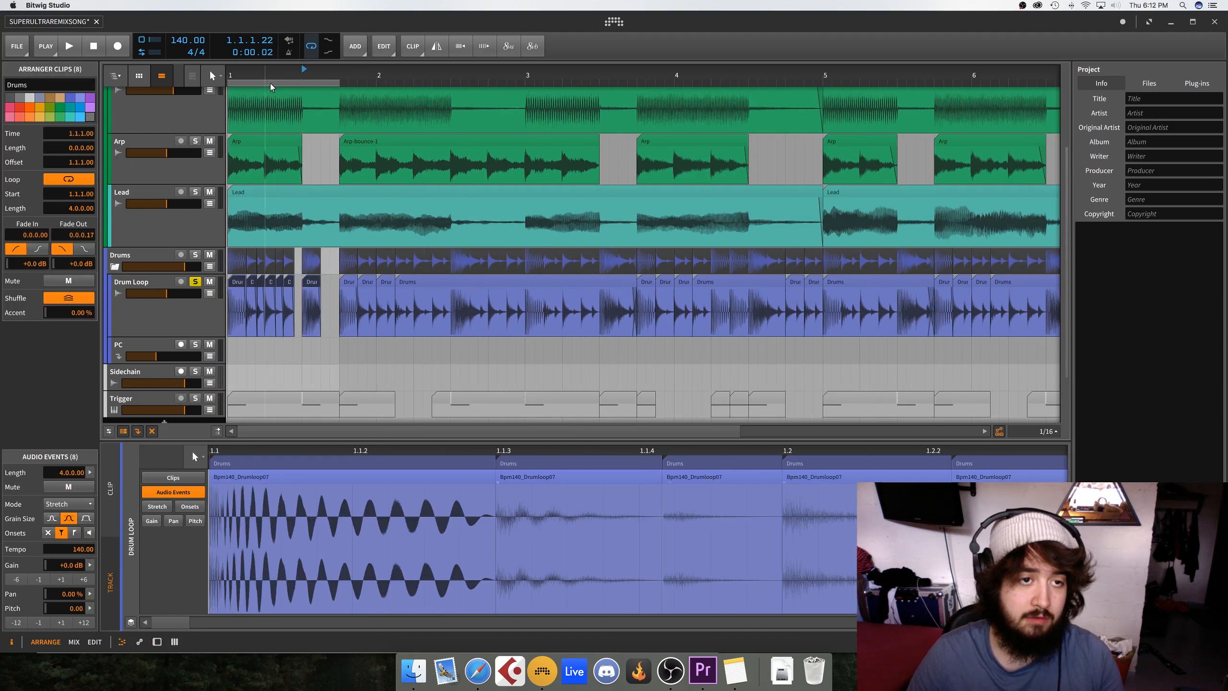
left_click_drag(271, 87, 270, 213)
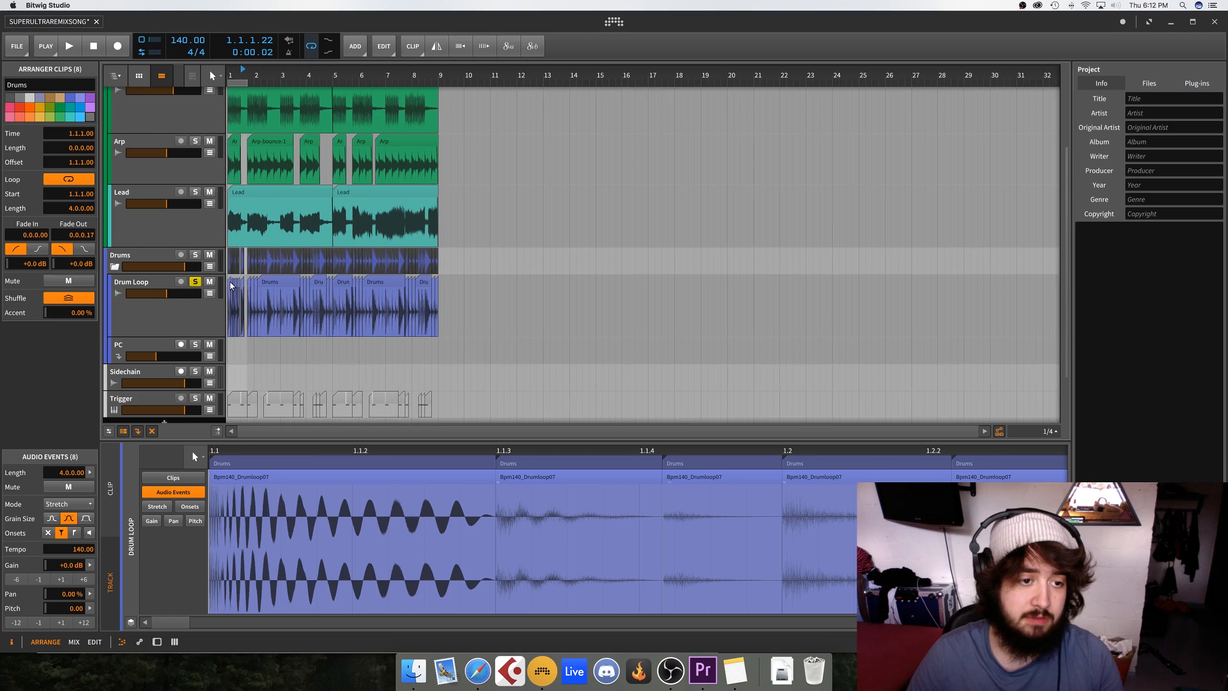
left_click_drag(231, 285, 620, 280)
left_click_drag(607, 271, 600, 288)
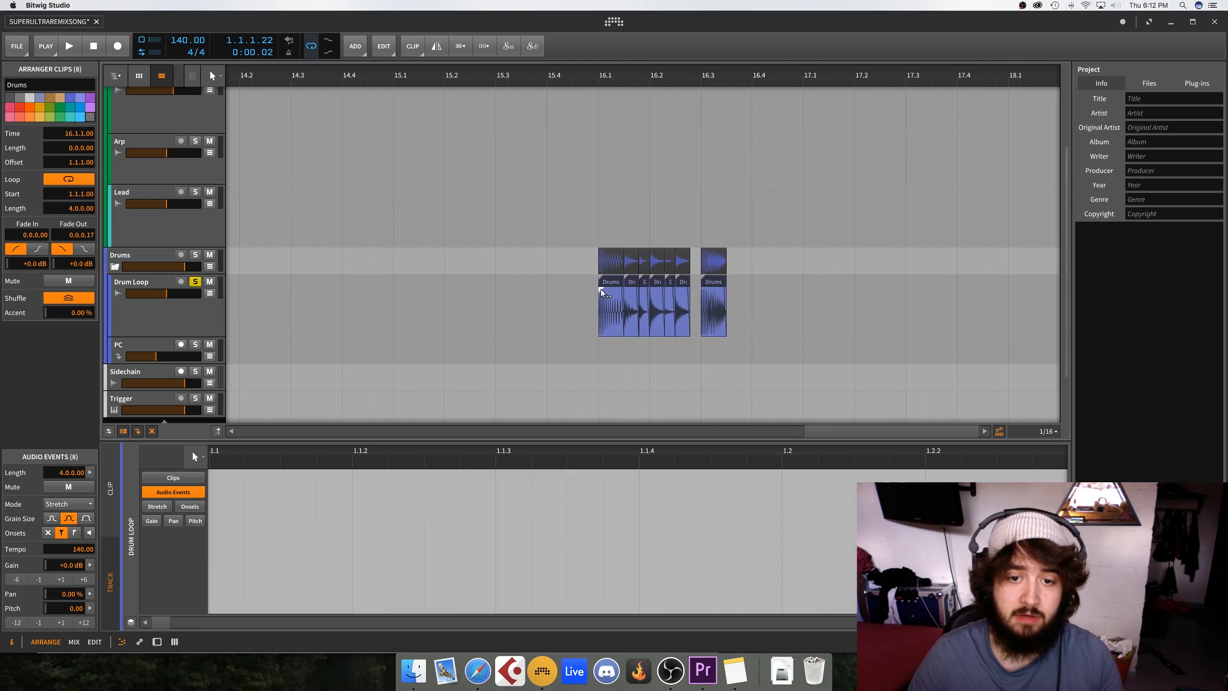
Spread the slices on the Drum Loop track apart between 16.1 and 17.1, leaving a gap after each hit
scroll(601, 288, "right", 2)
left_click(788, 291)
left_click(678, 282)
left_click(597, 282, "shift")
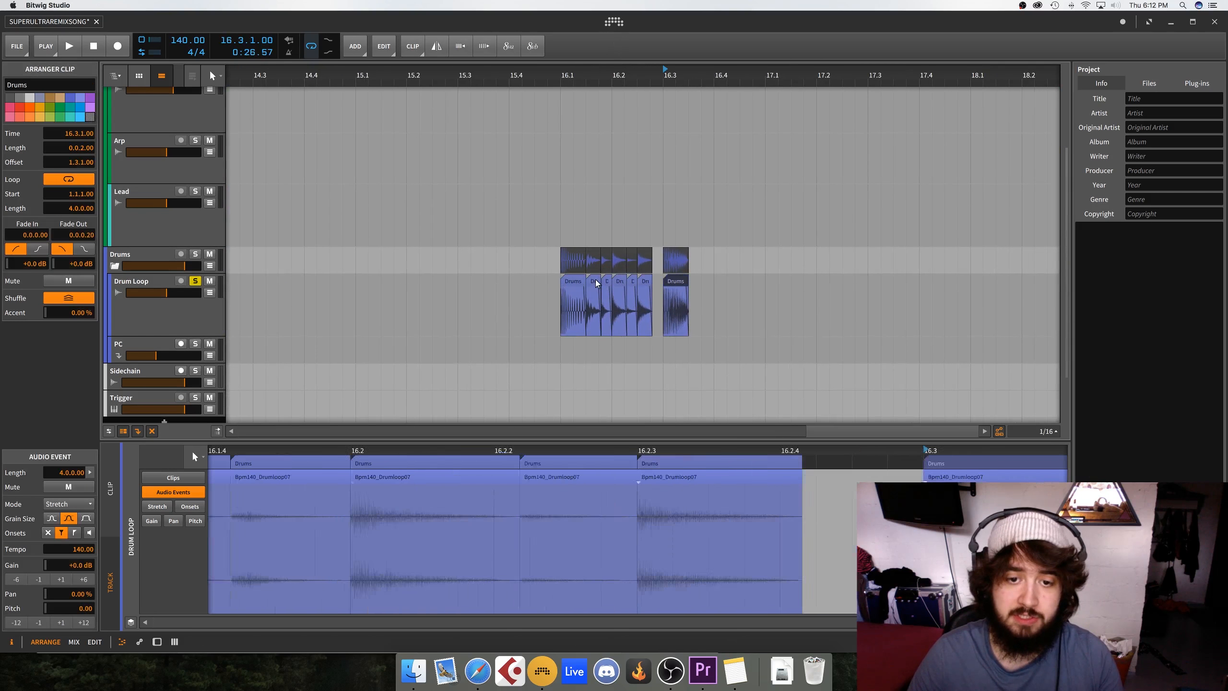
left_click_drag(594, 282, 773, 285)
left_click(632, 266)
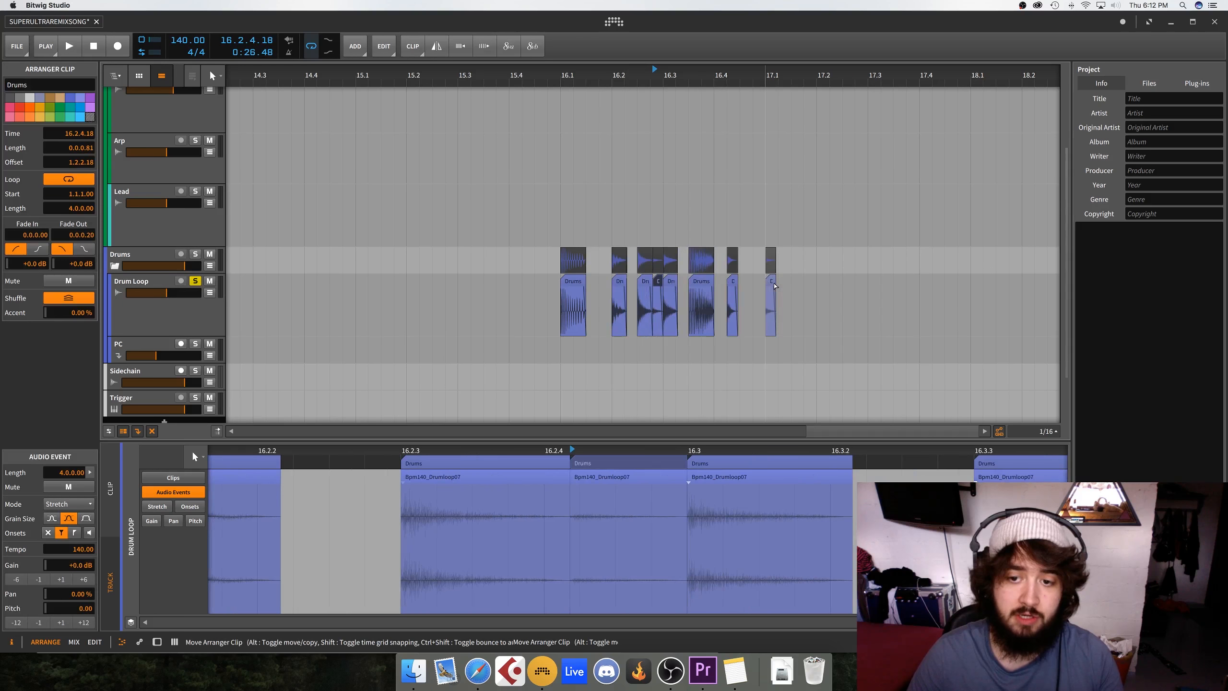
Play the spaced-out slices from 16.1 and lengthen the slice at 17.1 to 0.0.1.00
left_click(580, 285)
key("space")
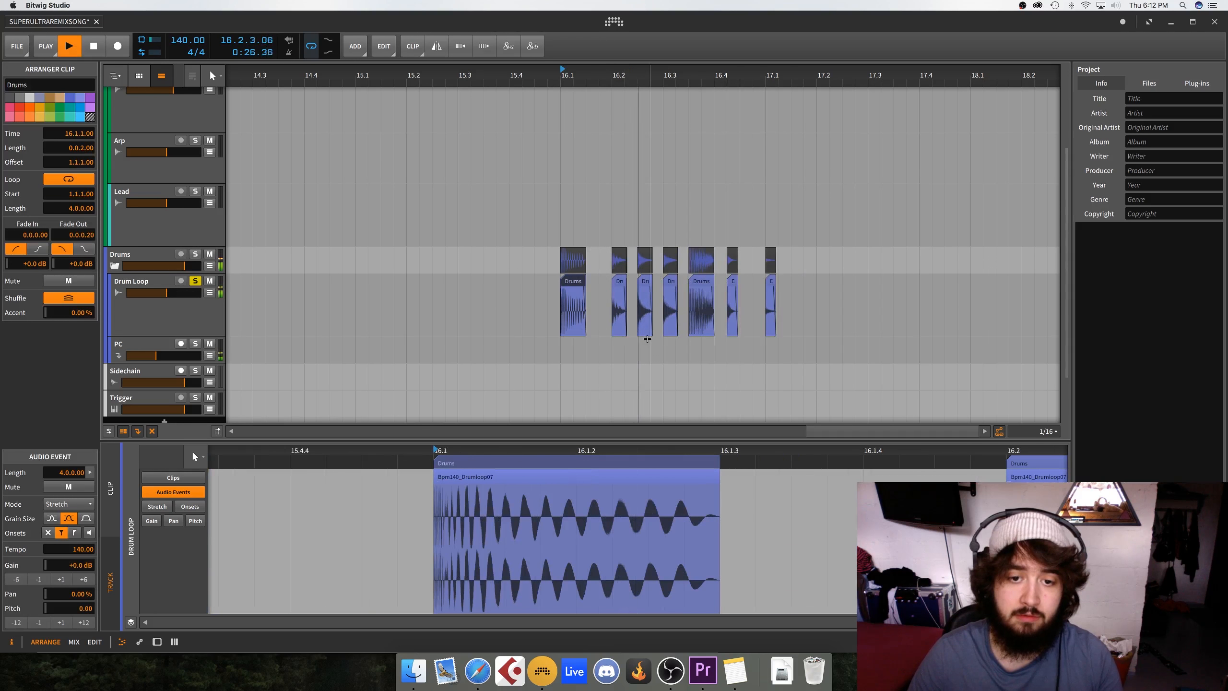
key("space")
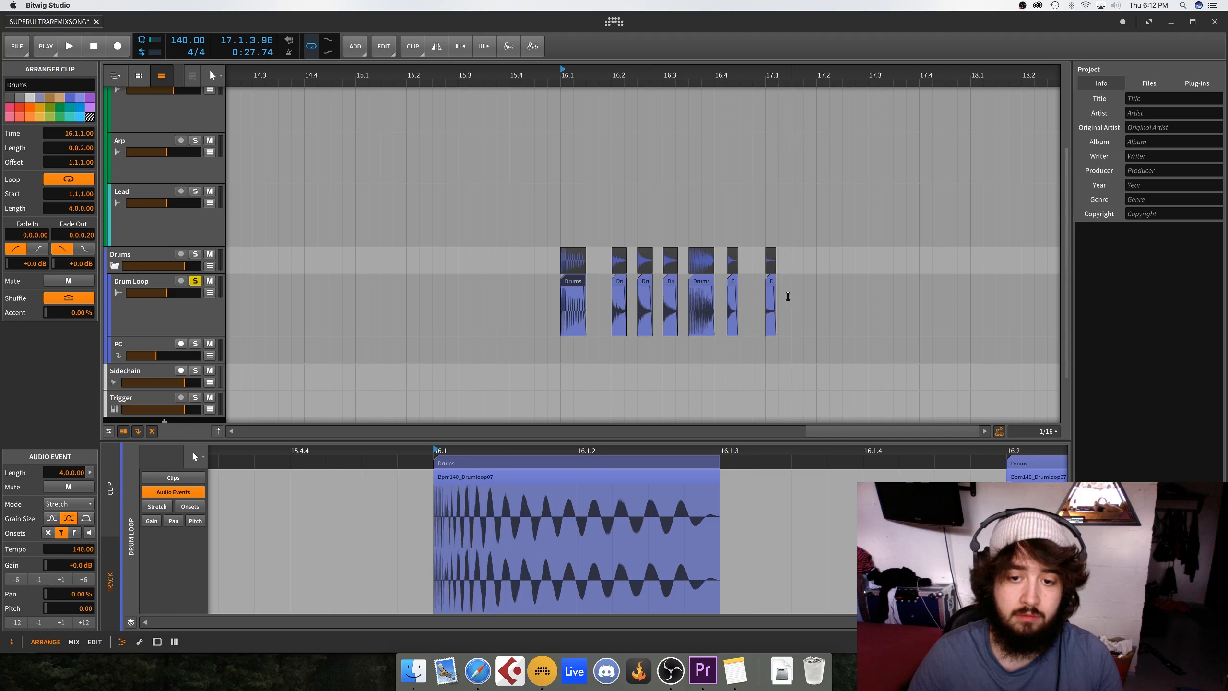
key("space")
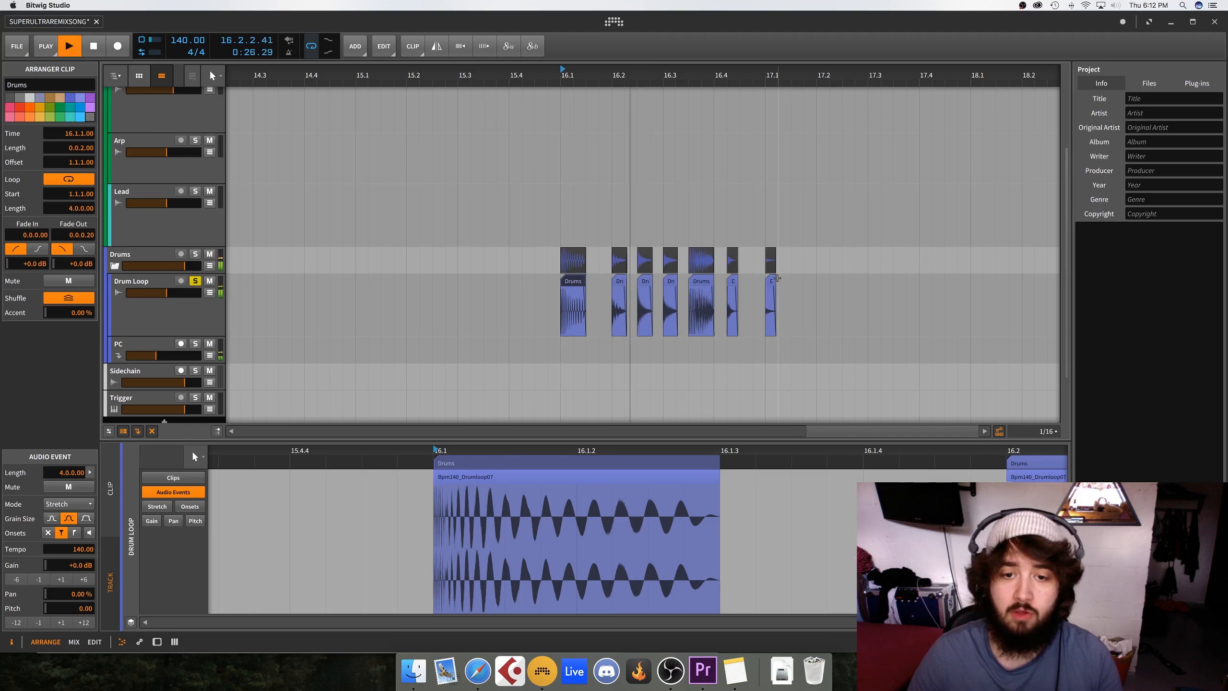
left_click_drag(776, 279, 779, 279)
key("space")
Select all the drum slices and bounce them to a new audio track
scroll(618, 267, "down", 1)
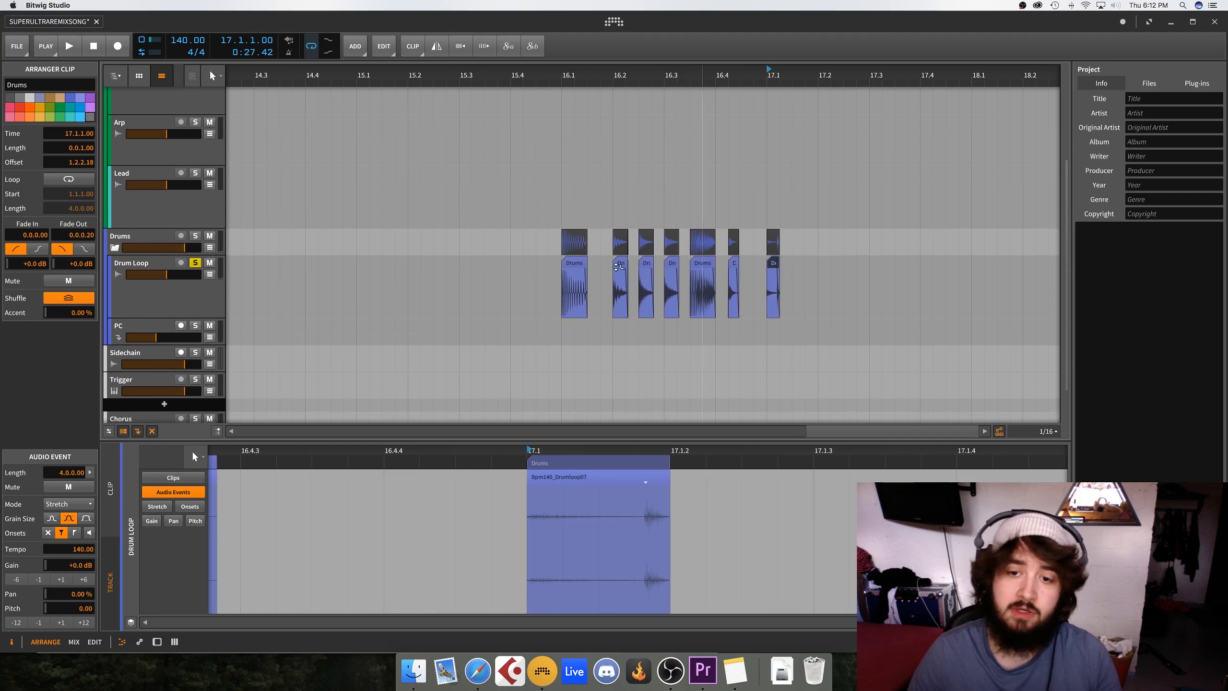
key("super+a")
right_click(575, 262)
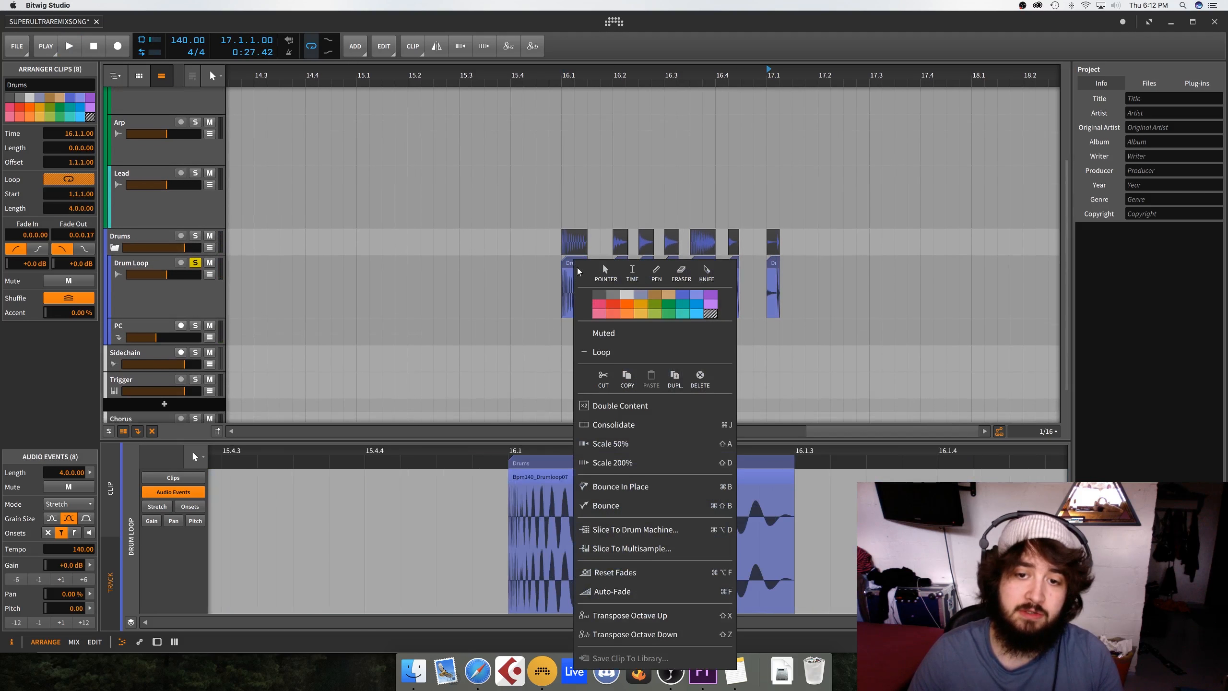
left_click(631, 502)
key("Return")
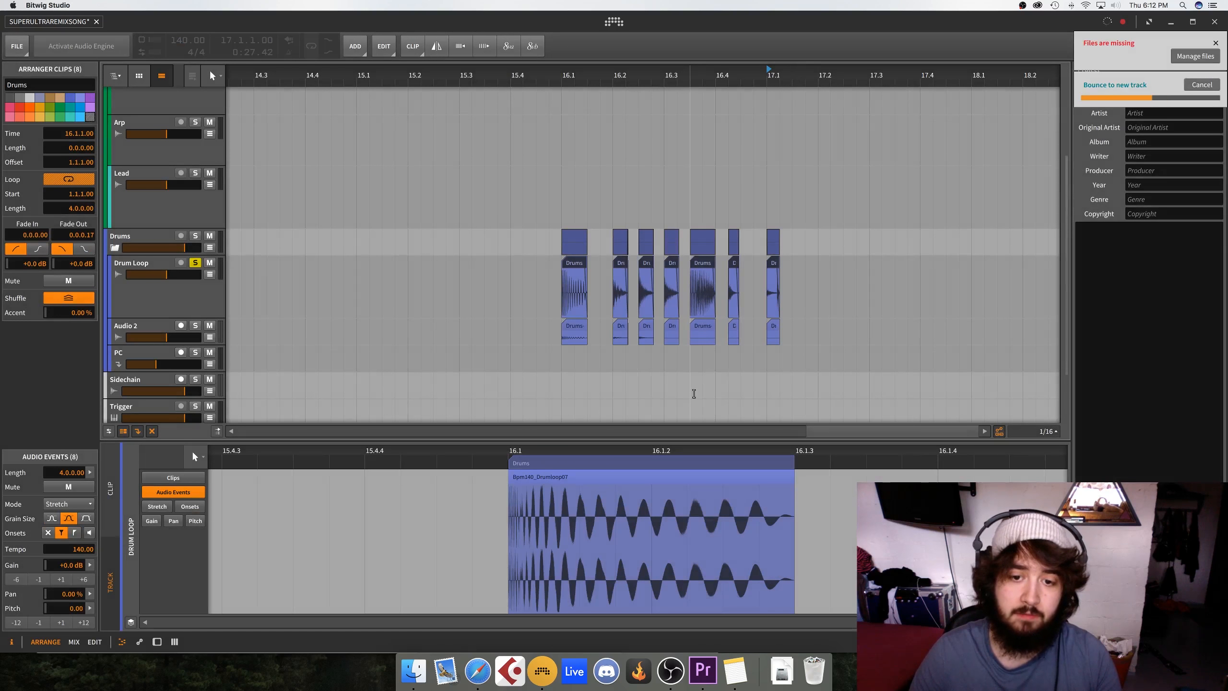
Switch to Finder and preview the bounced drum files in the bounce folder, from Drums-bounce-7.wav through Drums-bounce-4.wav
left_click(406, 673)
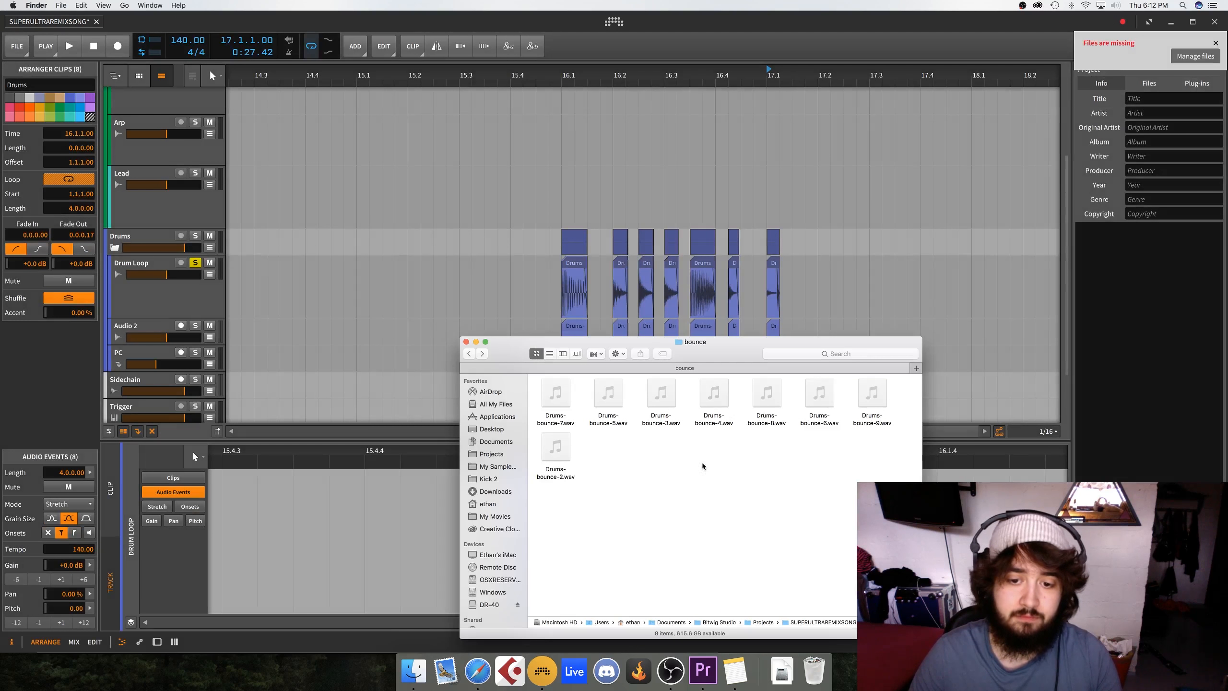
left_click(555, 400)
key("space")
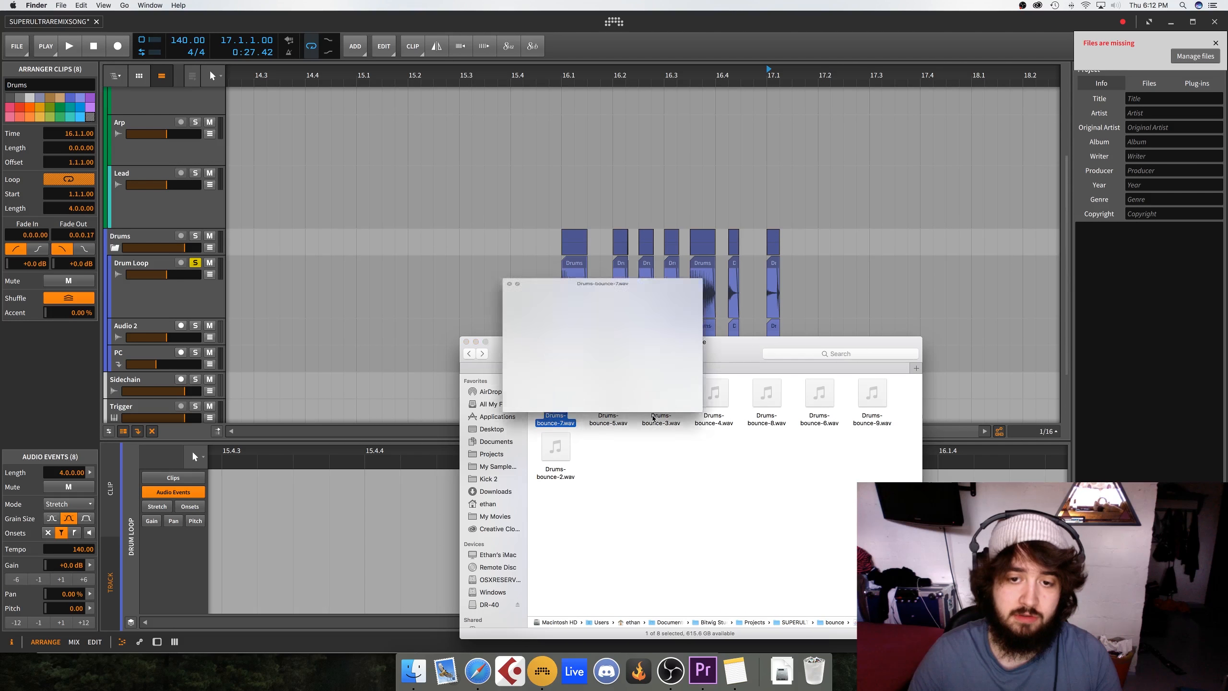
key("Right")
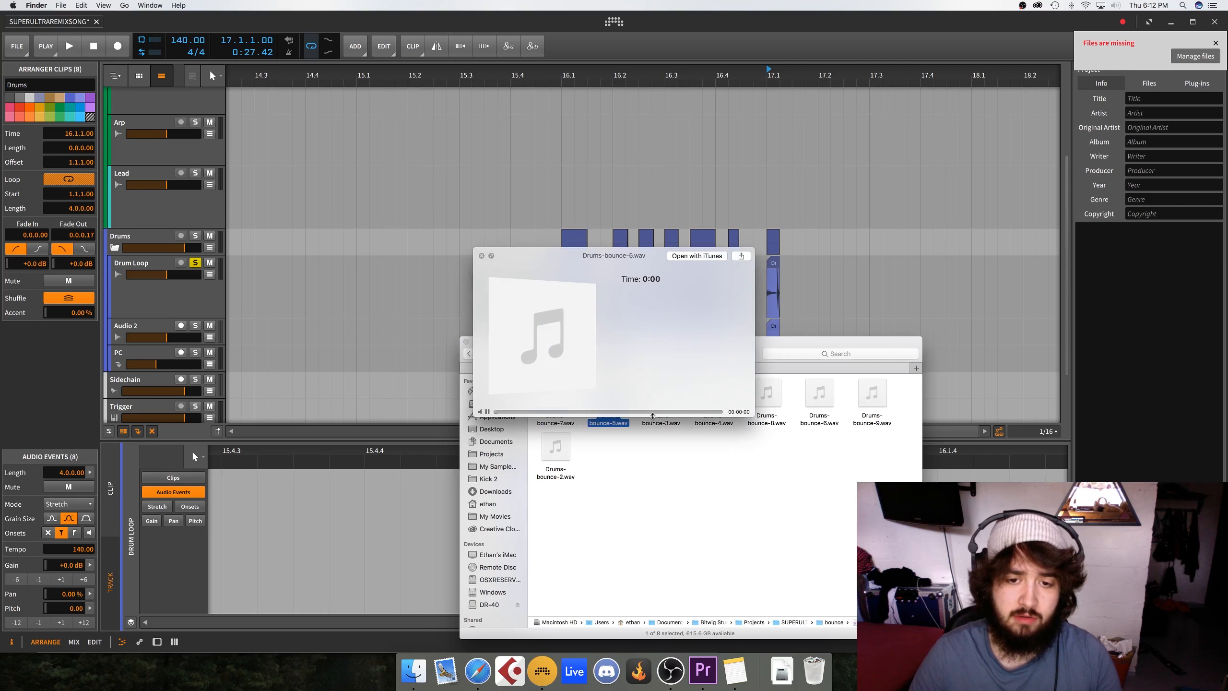
key("Right")
key("Right")
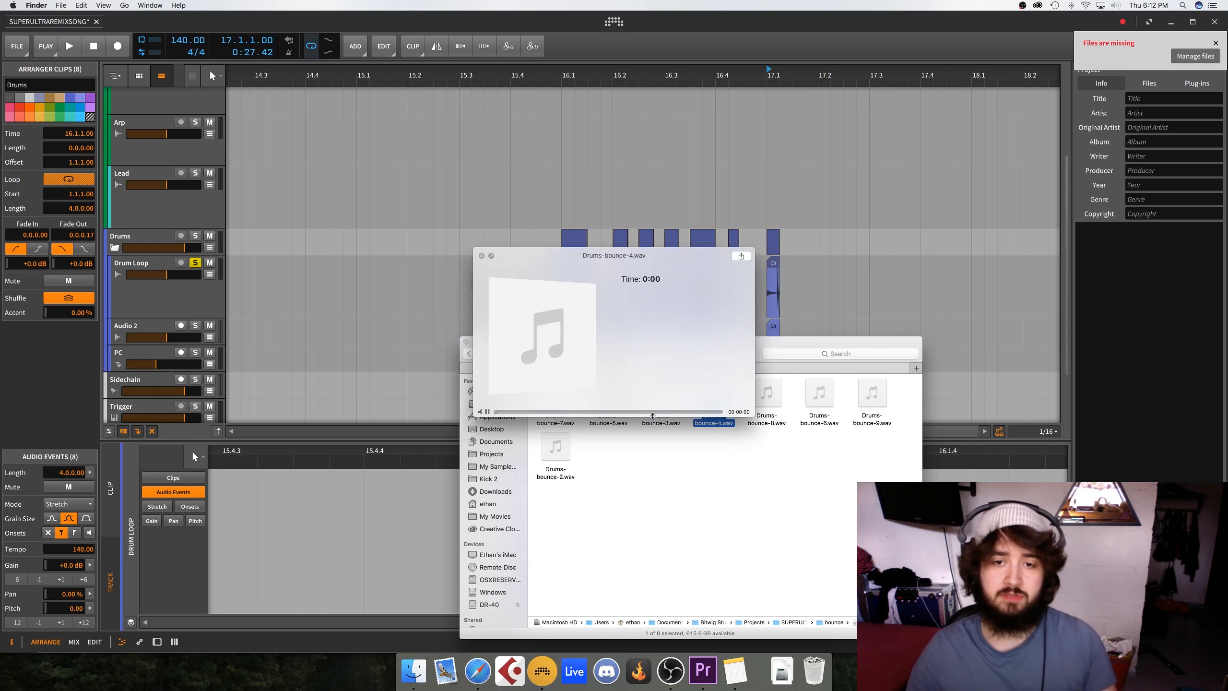
key("space")
Return to Bitwig Studio and delete the slices on the Drum Loop and Audio 2 tracks between 16.1 and 17.1.3
left_click(924, 229)
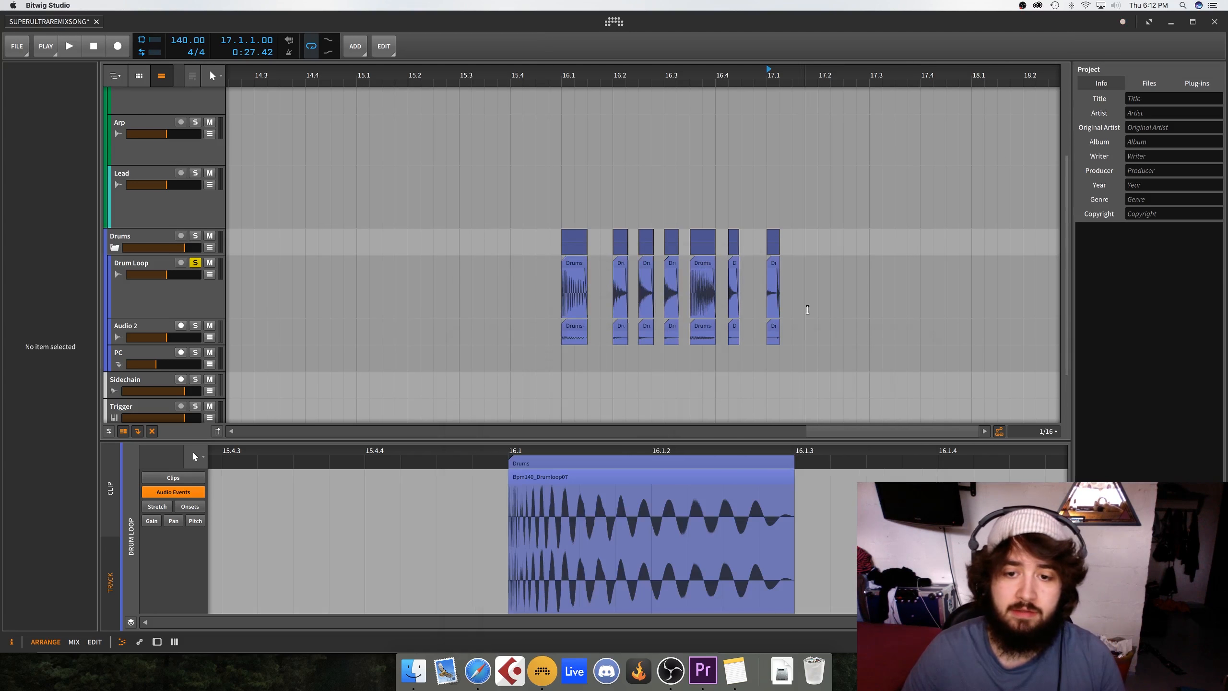
left_click_drag(808, 309, 565, 265)
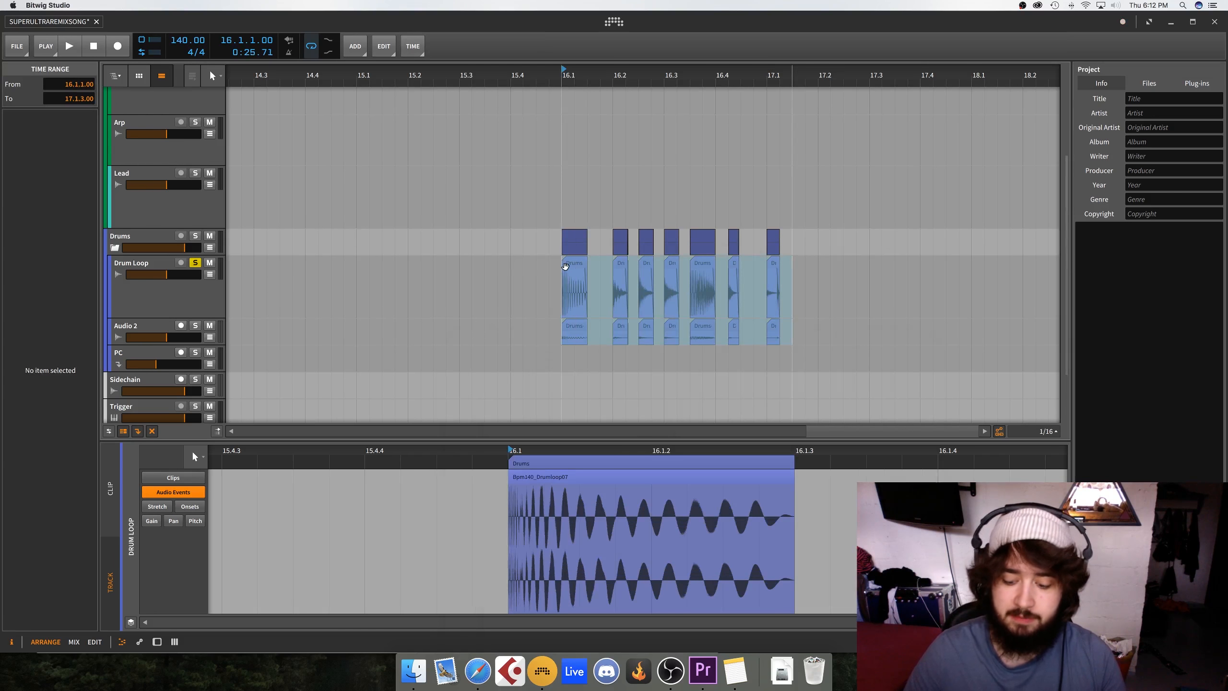
key("Delete")
Show the sample browser and open the Transformers Kitchen folder under Aeolia in My Sample Library
left_click(1078, 226)
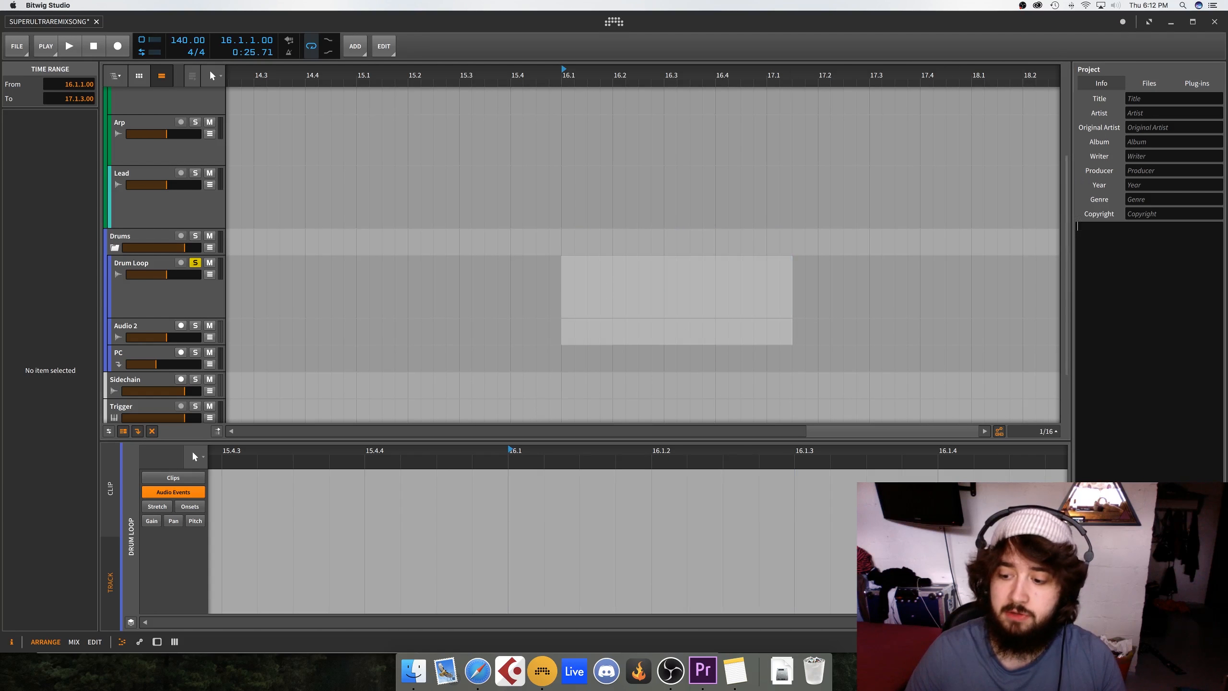
left_click(1165, 642)
left_click(1132, 216)
scroll(1131, 216, "up", 4)
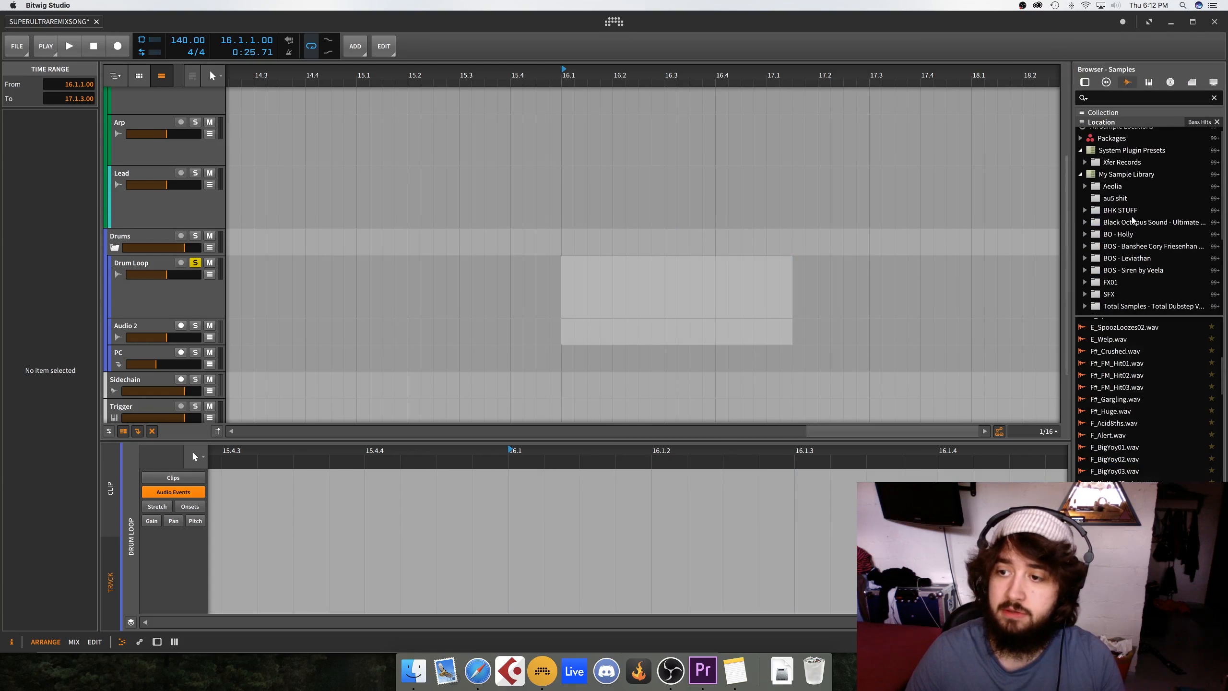
left_click(1122, 189)
left_click(1086, 187)
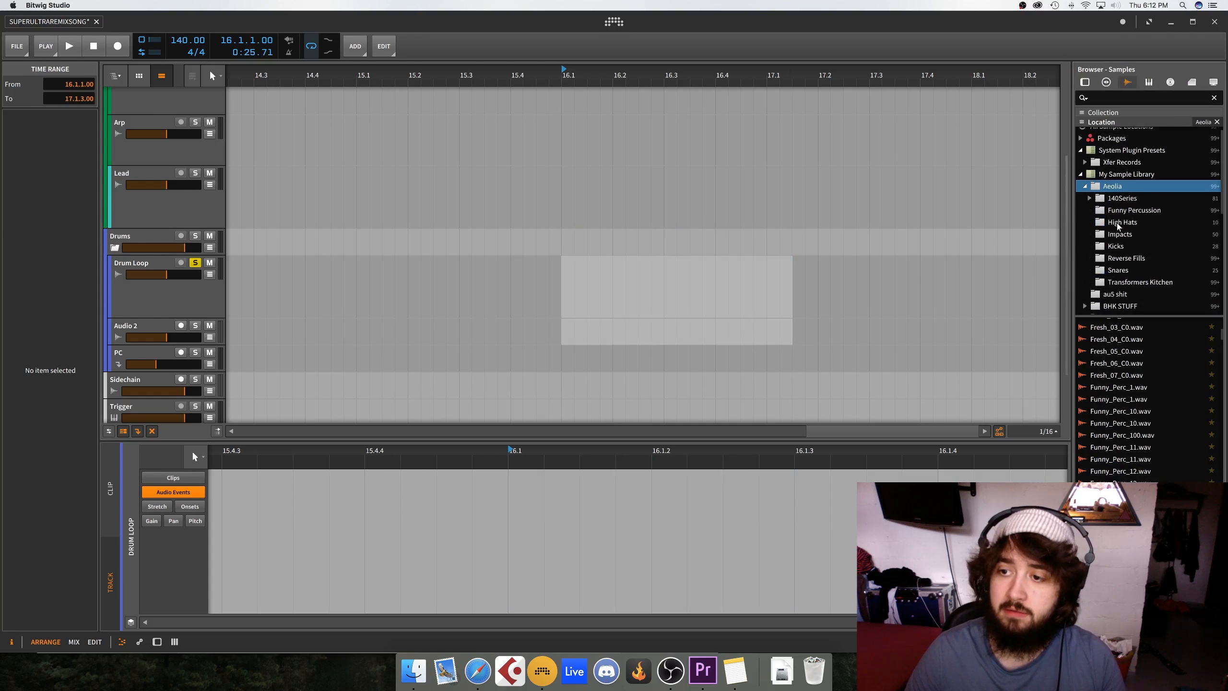
left_click(1160, 279)
Audition the Kitchen_Perc samples in the Transformers Kitchen folder one after another
left_click(1134, 363)
key("Down")
key("Down")
key("Down")
key("Down")
key("Down")
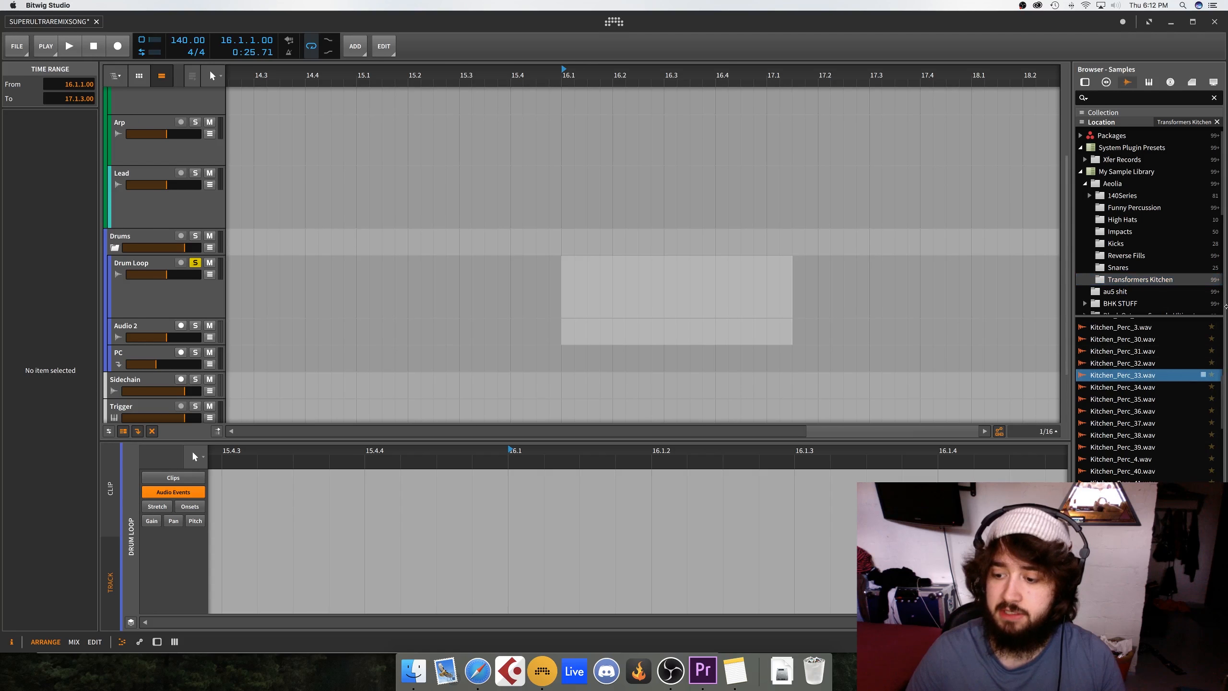
key("Down")
key("Down")
key("Down")
key("Down")
key("Down")
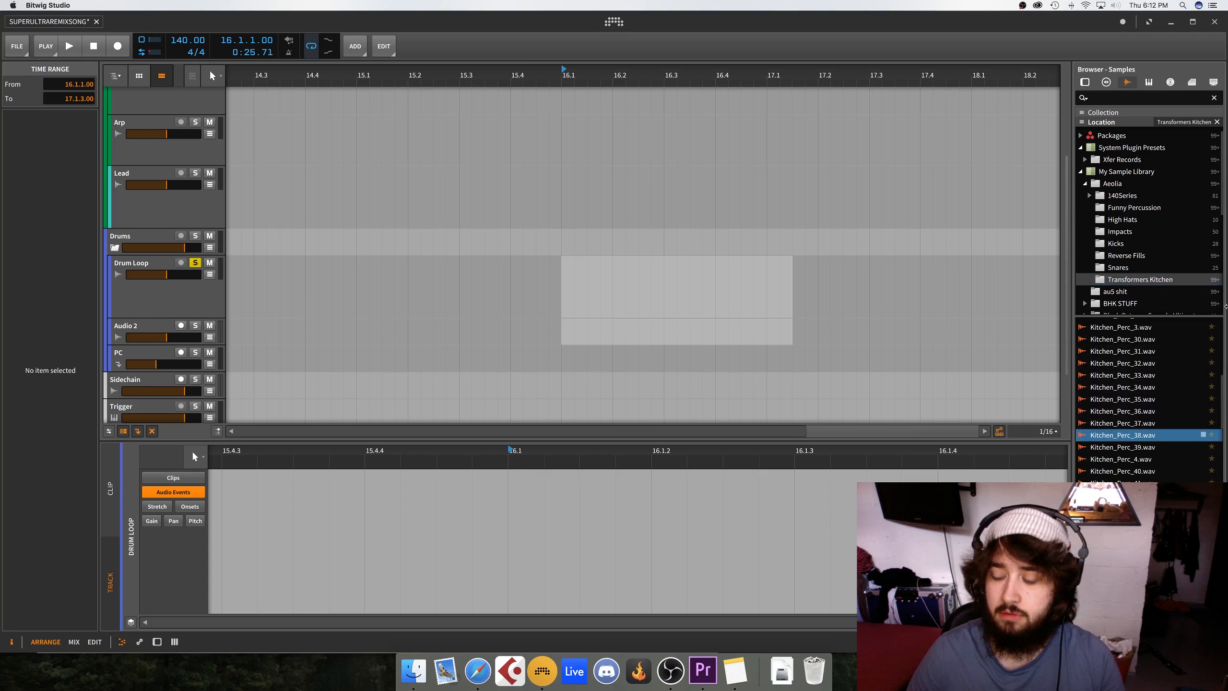
key("Down")
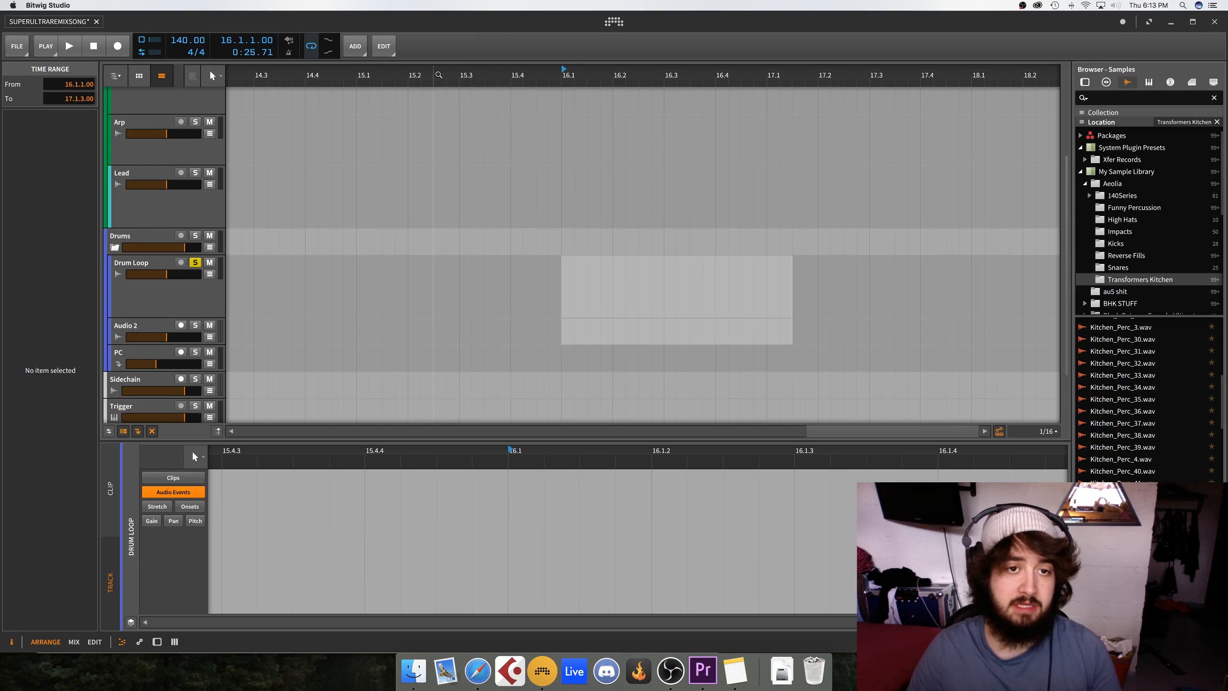
left_click_drag(439, 75, 472, 73)
left_click(519, 282)
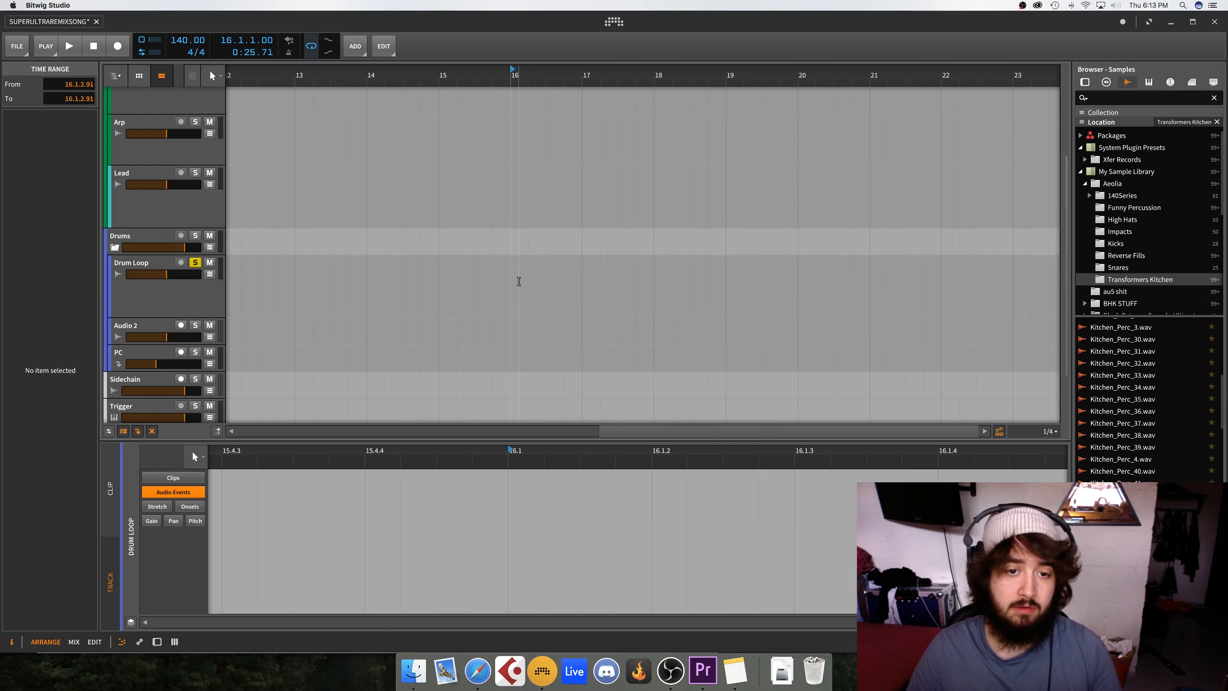
double_click(537, 263)
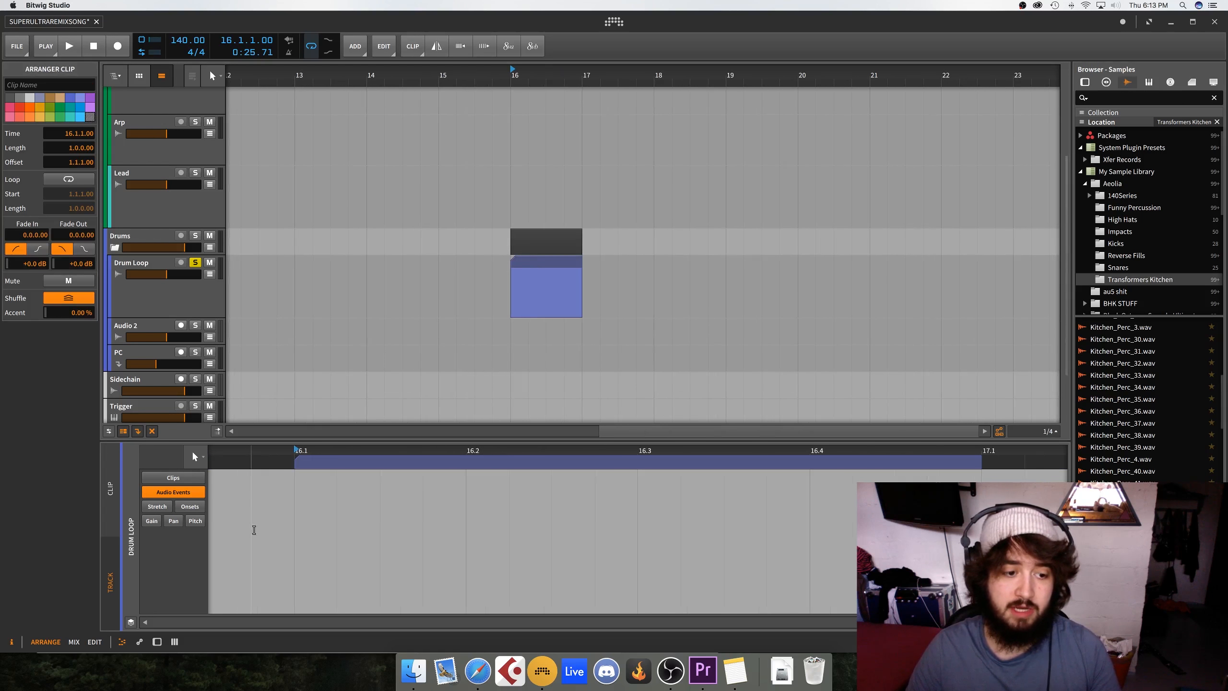
key("BackSpace")
Add an instrument track below Growls with a one-bar clip at bar 16 holding a C2 note of length 0.2.0.00
scroll(507, 184, "up", 5)
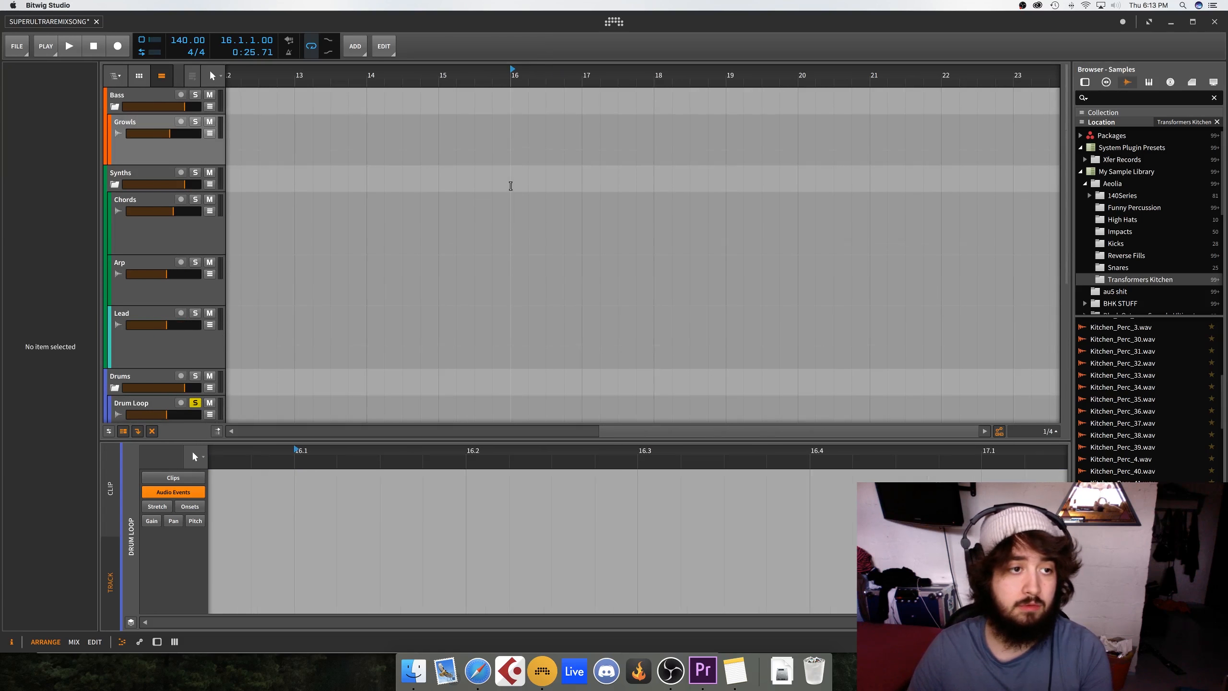
key("super+t")
double_click(532, 178)
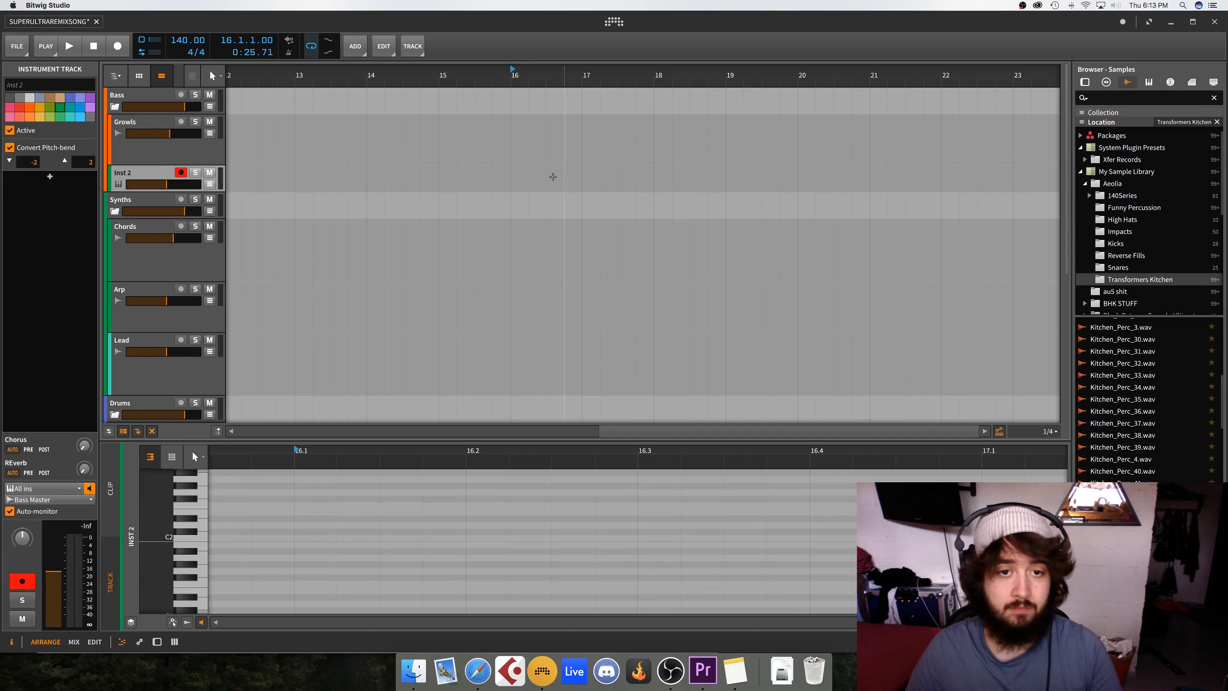
double_click(319, 542)
left_click_drag(335, 537, 638, 537)
Set the arranger loop range to the instrument clip at bar 16 and play it
left_click(545, 173)
key("super+l")
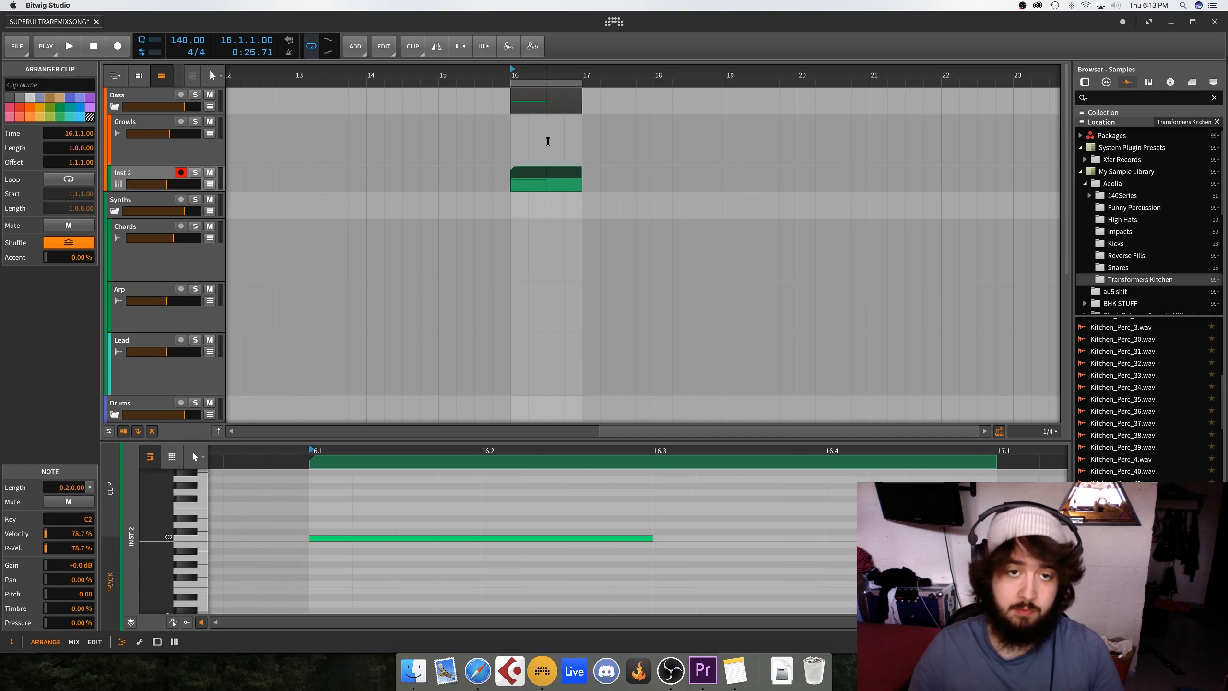
key("space")
scroll(507, 128, "down", 5)
key("space")
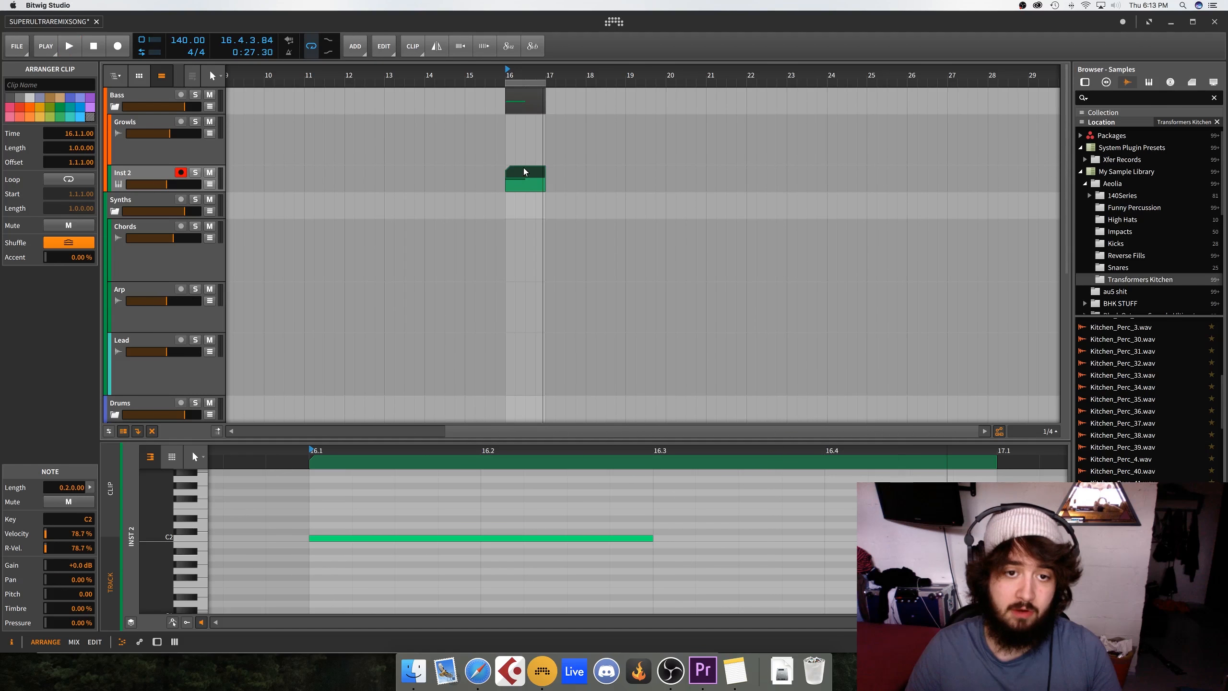
Bounce the instrument clip at bar 16 four times, each time to a new audio track
left_click(526, 175)
key("super+b")
key("Return")
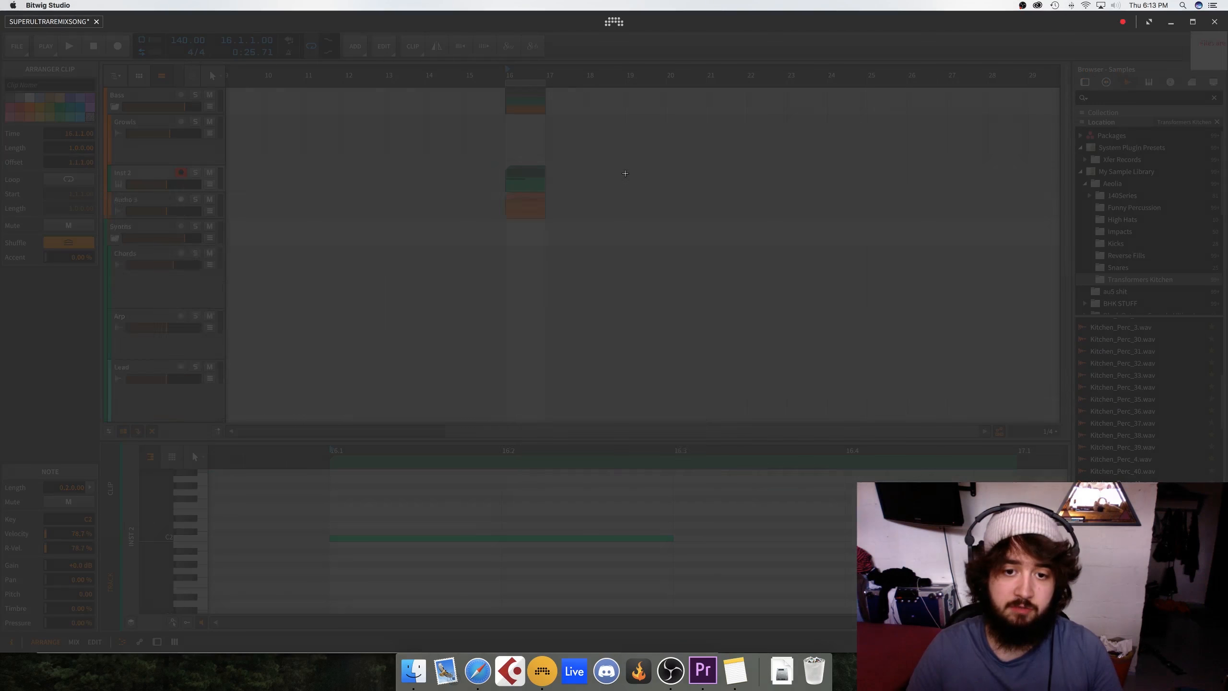
key("super+b")
key("Return")
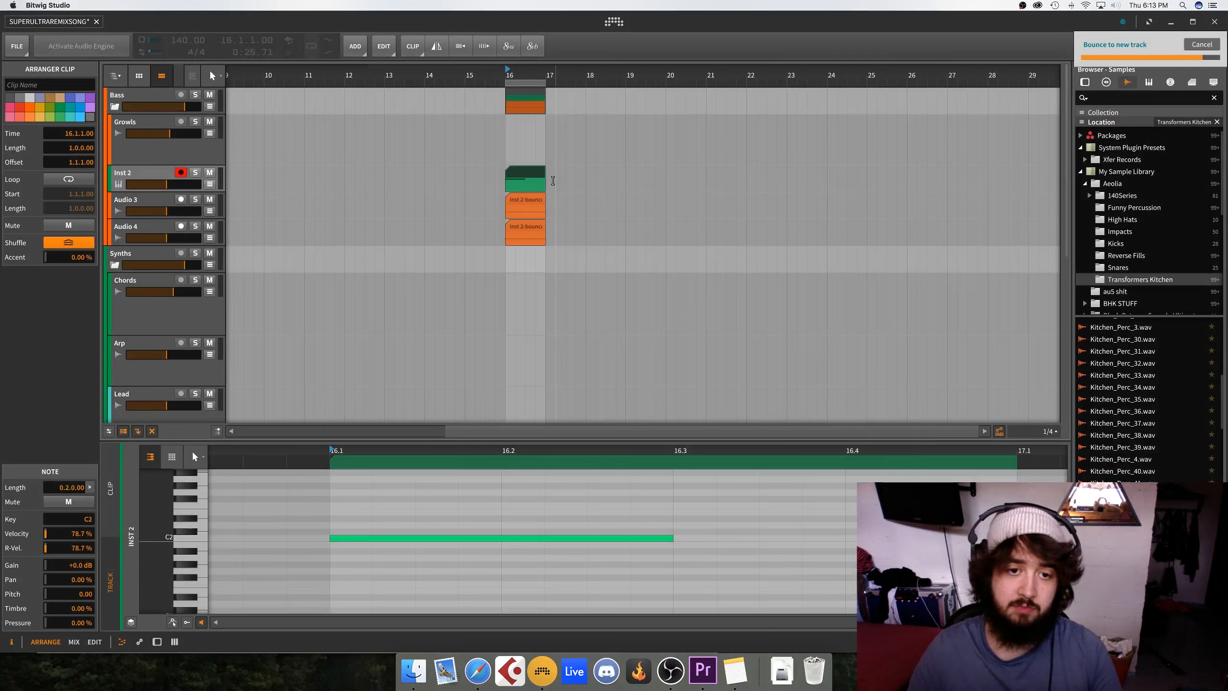
key("super+b")
key("Return")
key("super+b")
key("Return")
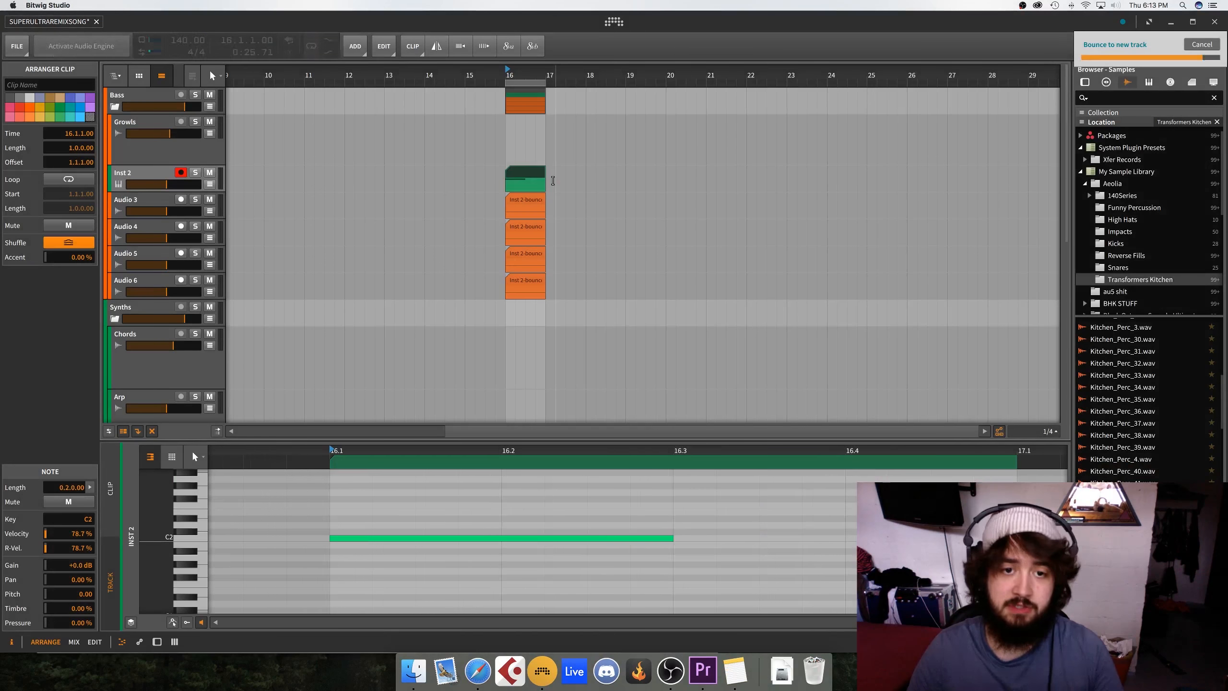
Delete the four bounced clips on the Audio 3 to Audio 6 tracks
left_click(537, 200)
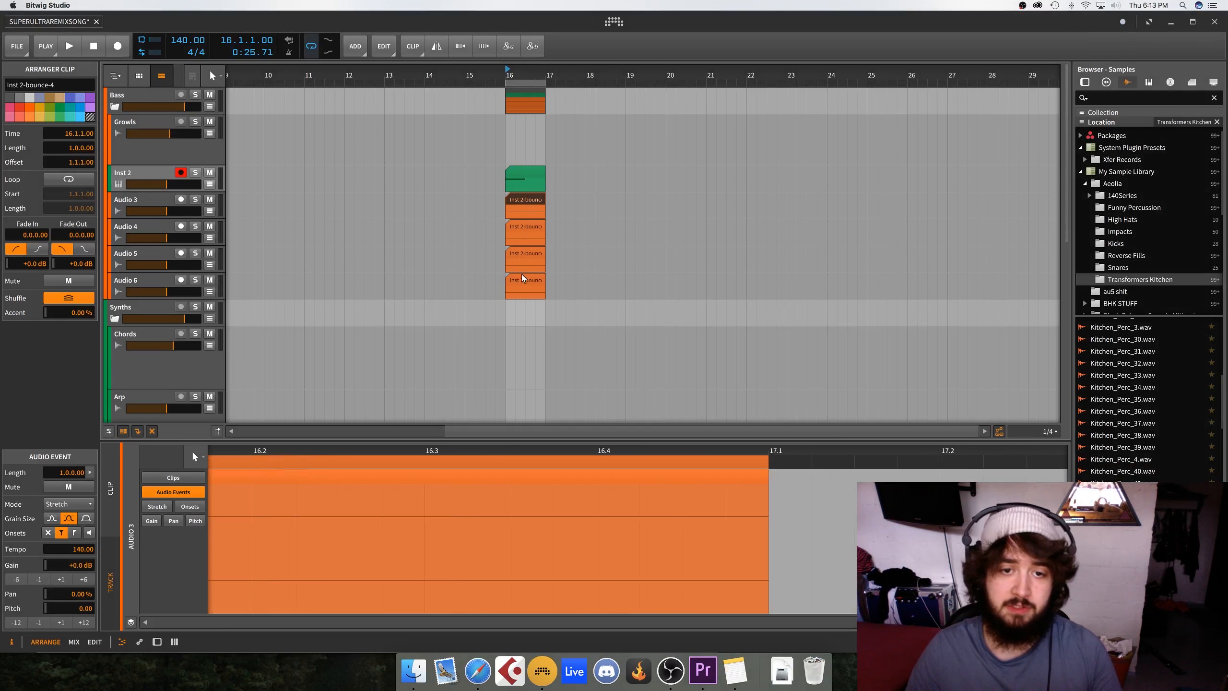
left_click(522, 275, "shift")
key("Delete")
Switch to Finder, move all the bounced WAV files in the bounce folder to the Trash and close the window
left_click(412, 672)
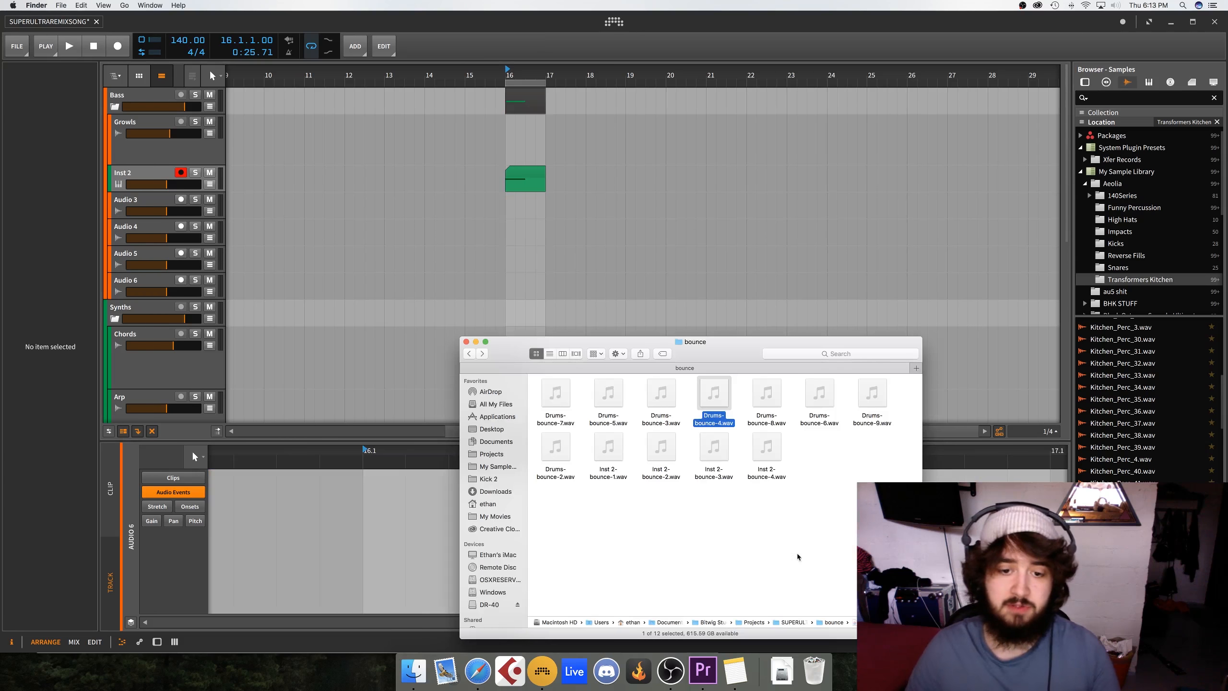
left_click_drag(796, 553, 532, 379)
left_click_drag(898, 486, 527, 359)
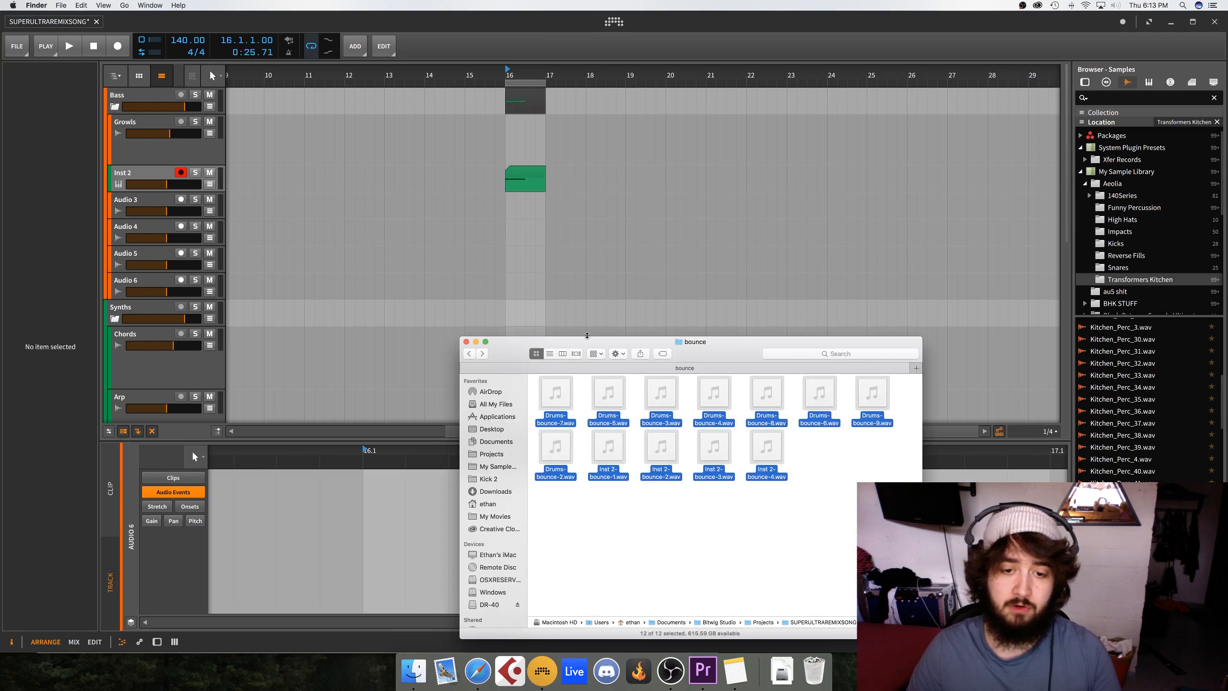
key("super+BackSpace")
left_click(467, 342)
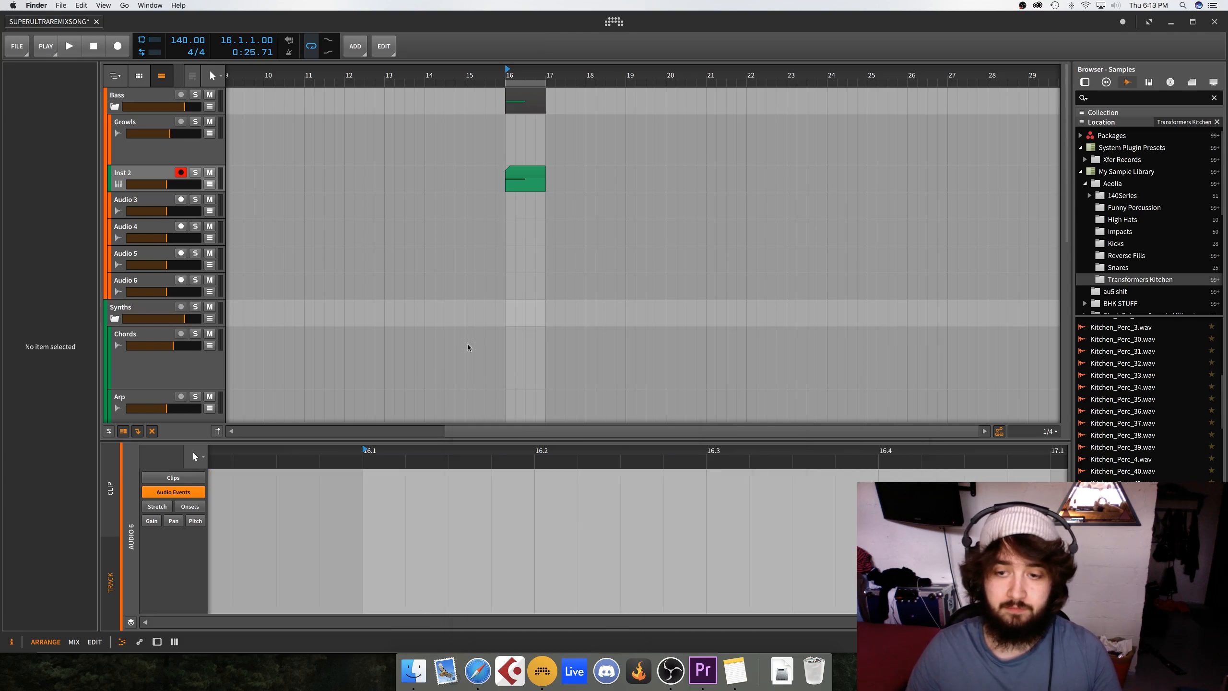
Audition several more kitchen percussion samples from Kitchen_Perc_38.wav onward and select the Inst 2 track
left_click(1131, 433)
key("Down")
key("Down")
key("Down")
key("Down")
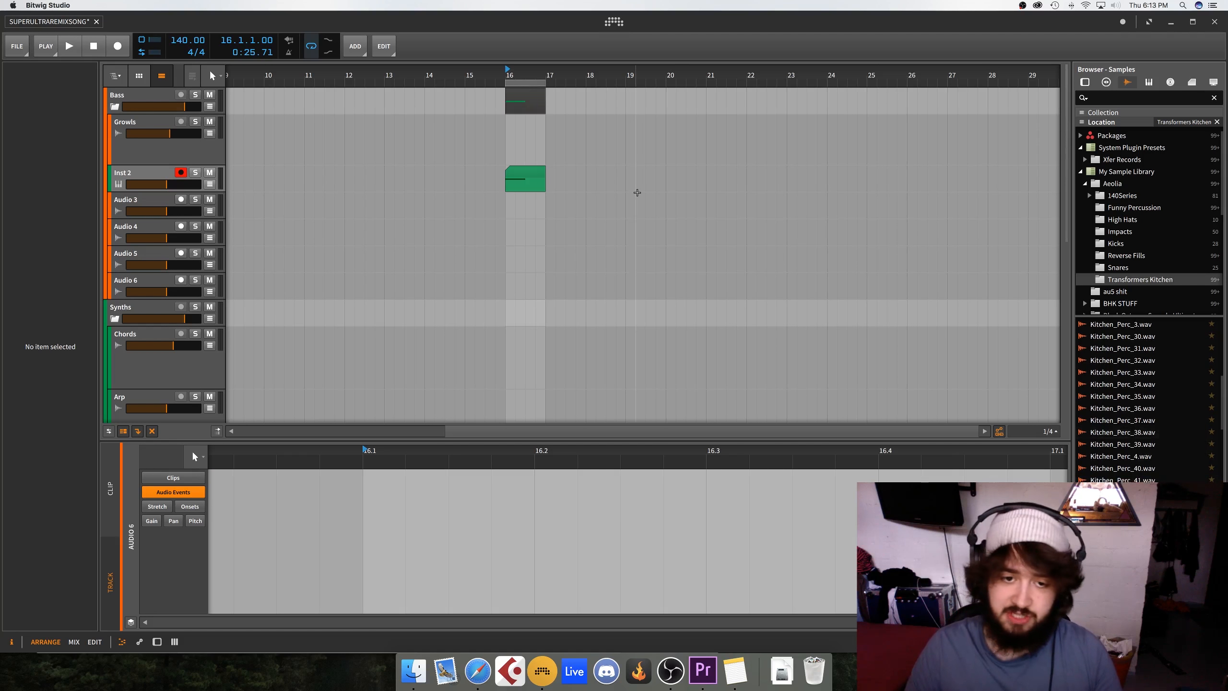
left_click(162, 175)
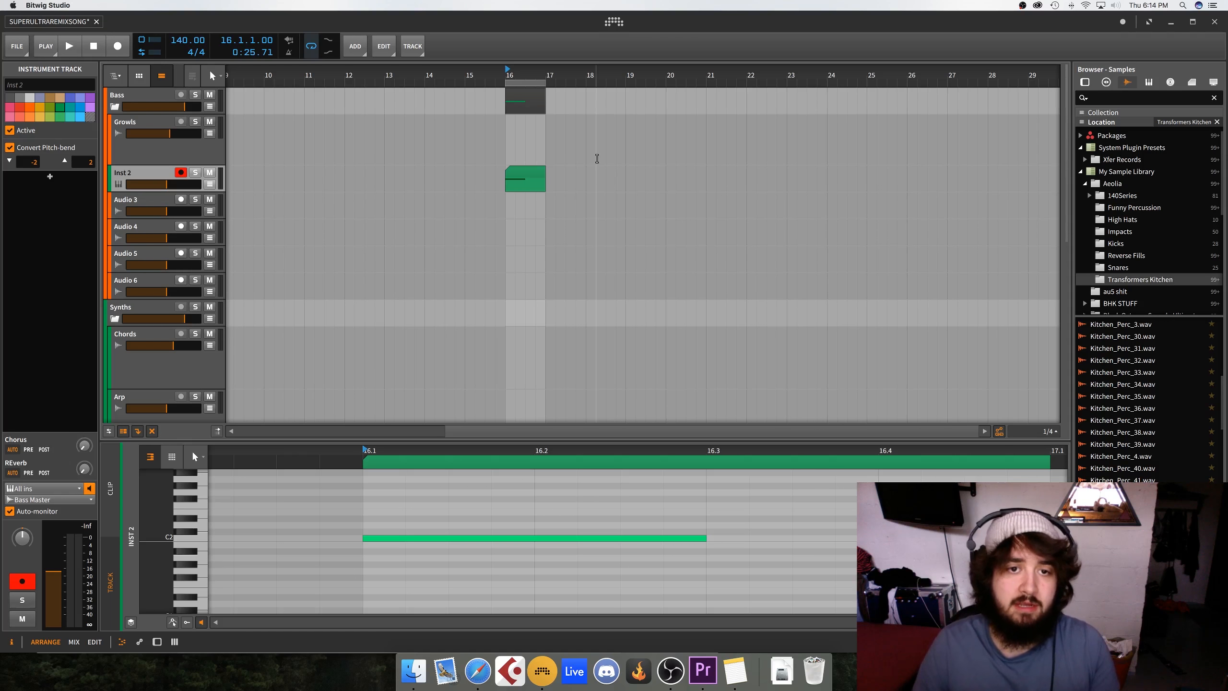
Open the audio export settings and choose only the Drum Loop track from the Drums group
left_click_drag(515, 75, 192, 5)
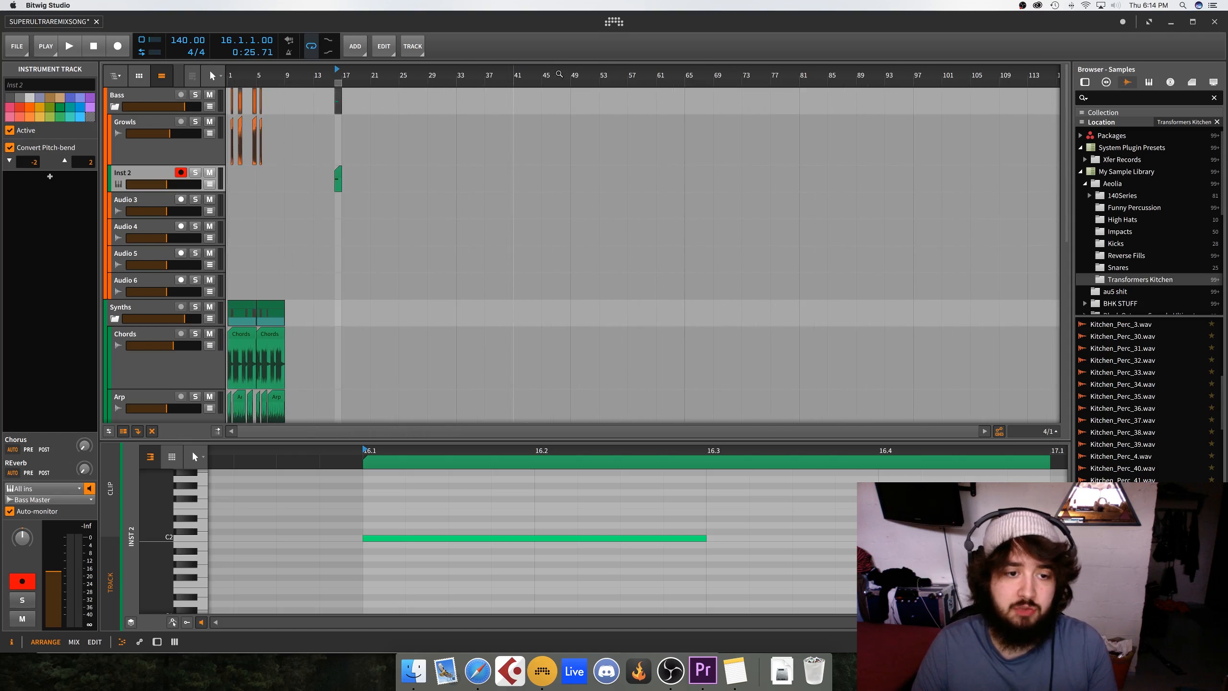
left_click_drag(229, 76, 242, 120)
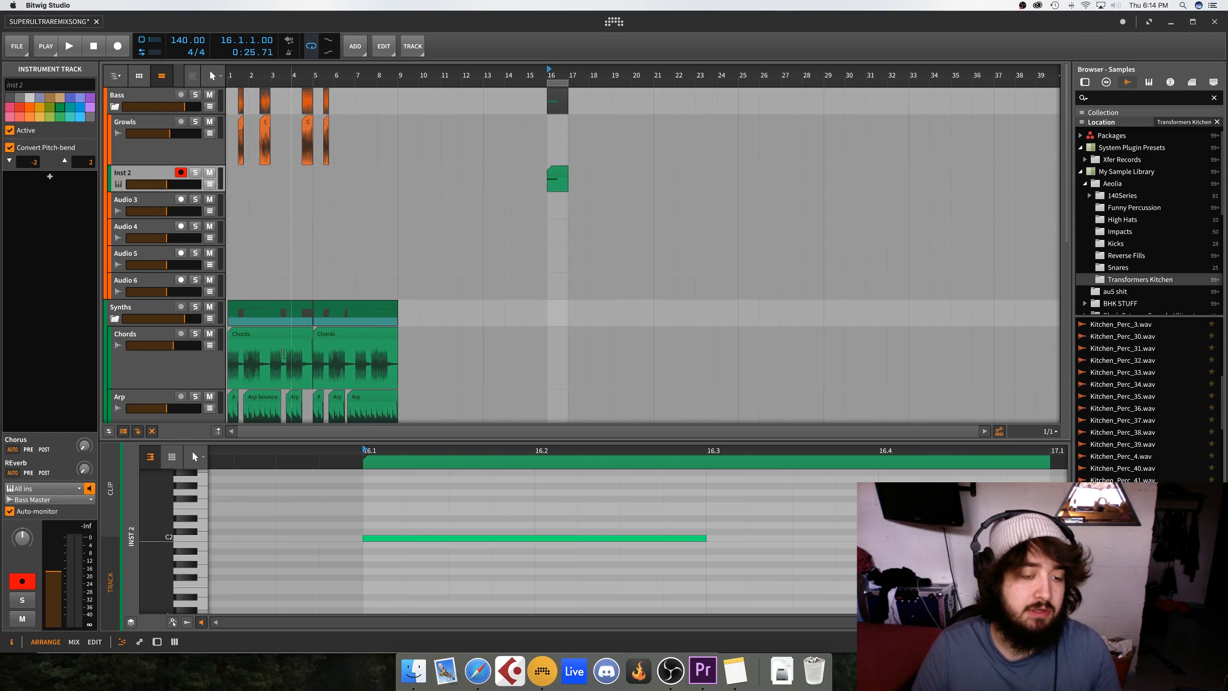
scroll(279, 364, "down", 10)
scroll(279, 364, "up", 10)
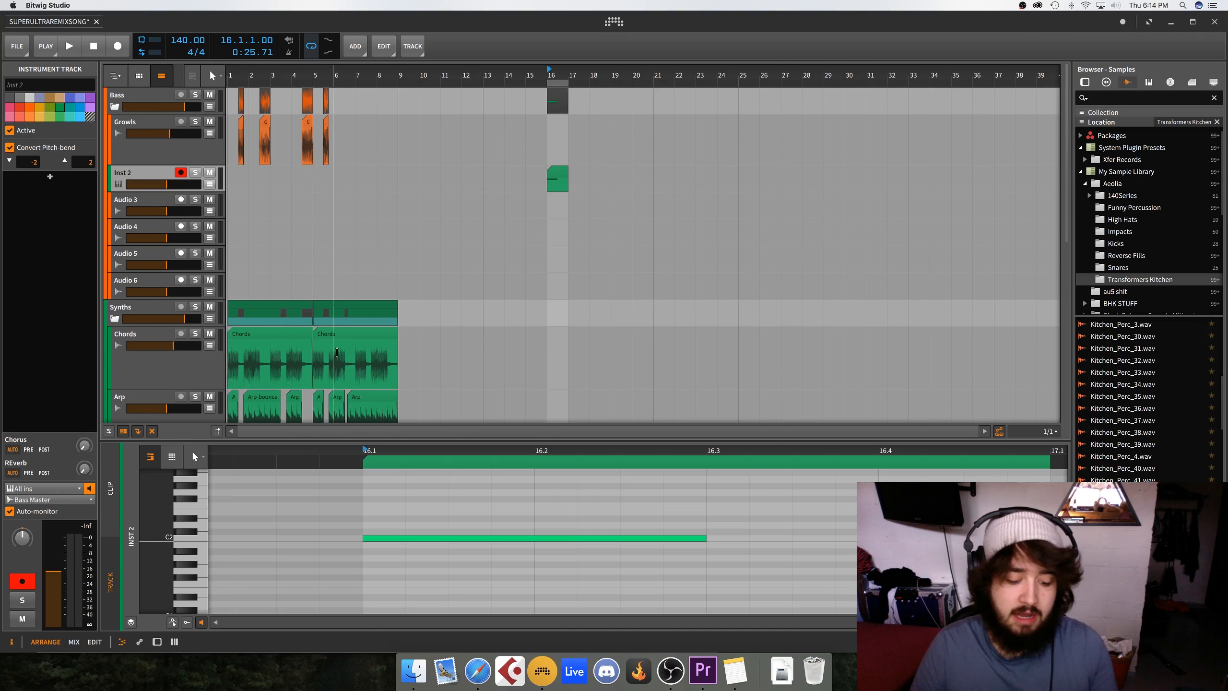
key("super+shift+r")
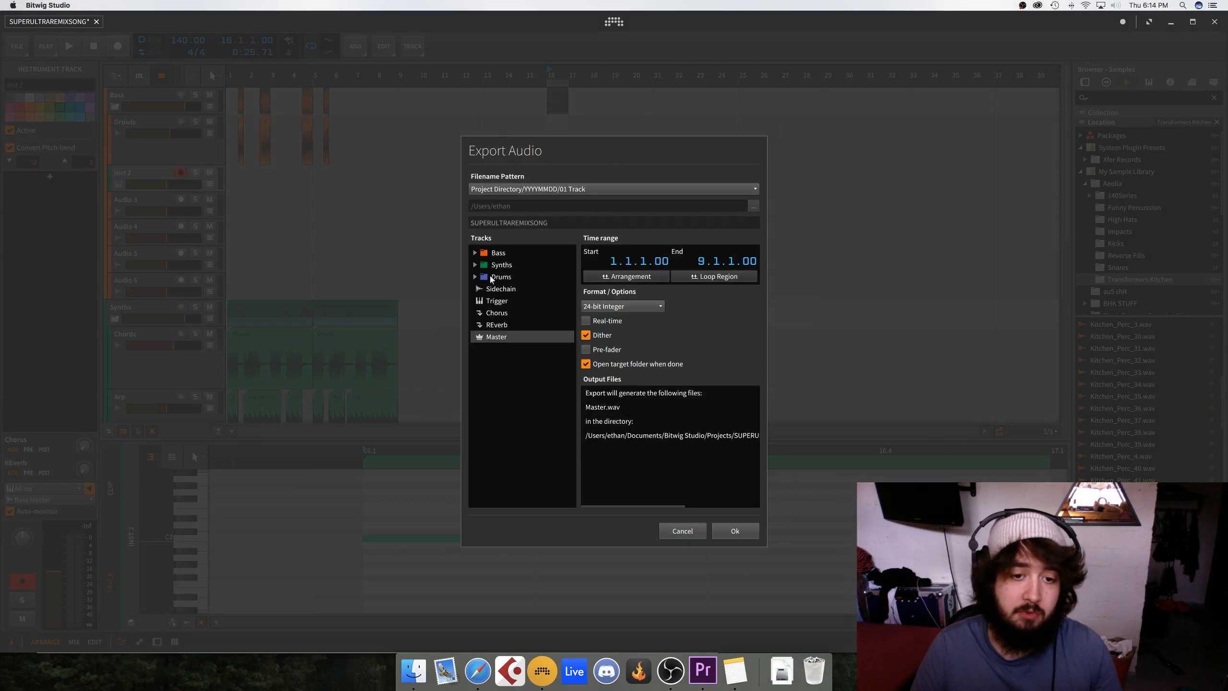
left_click(475, 277)
left_click(503, 288)
left_click(501, 300, "shift")
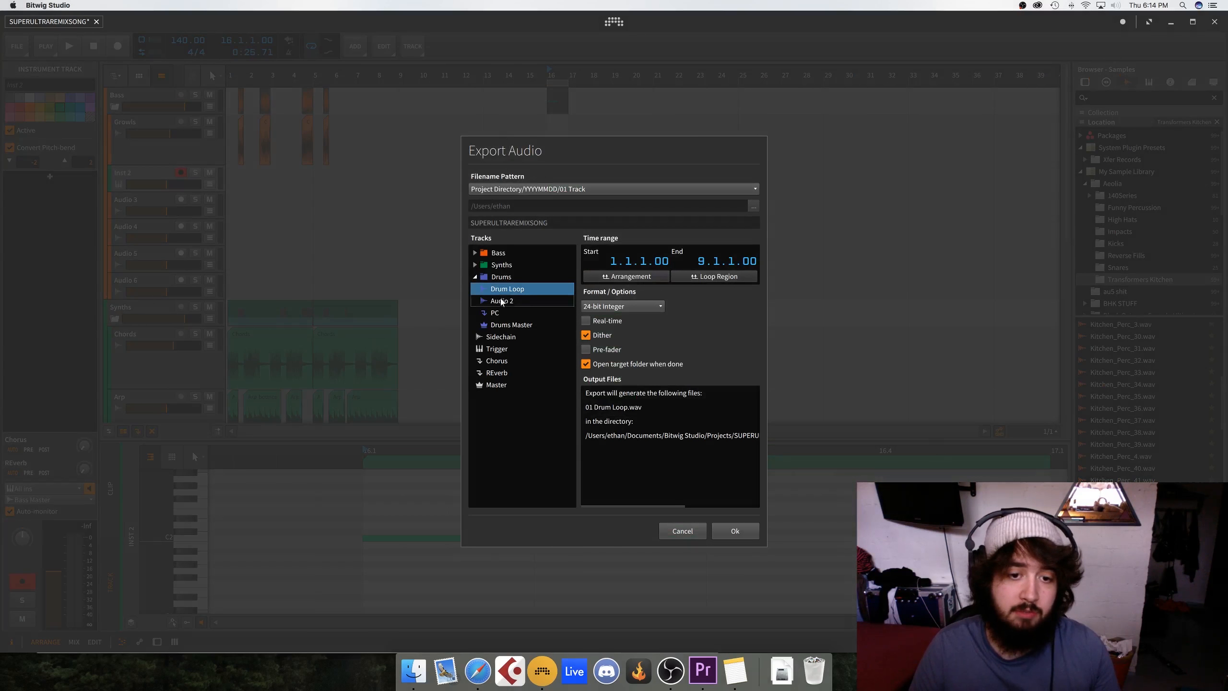
left_click(505, 325, "shift")
left_click(503, 290)
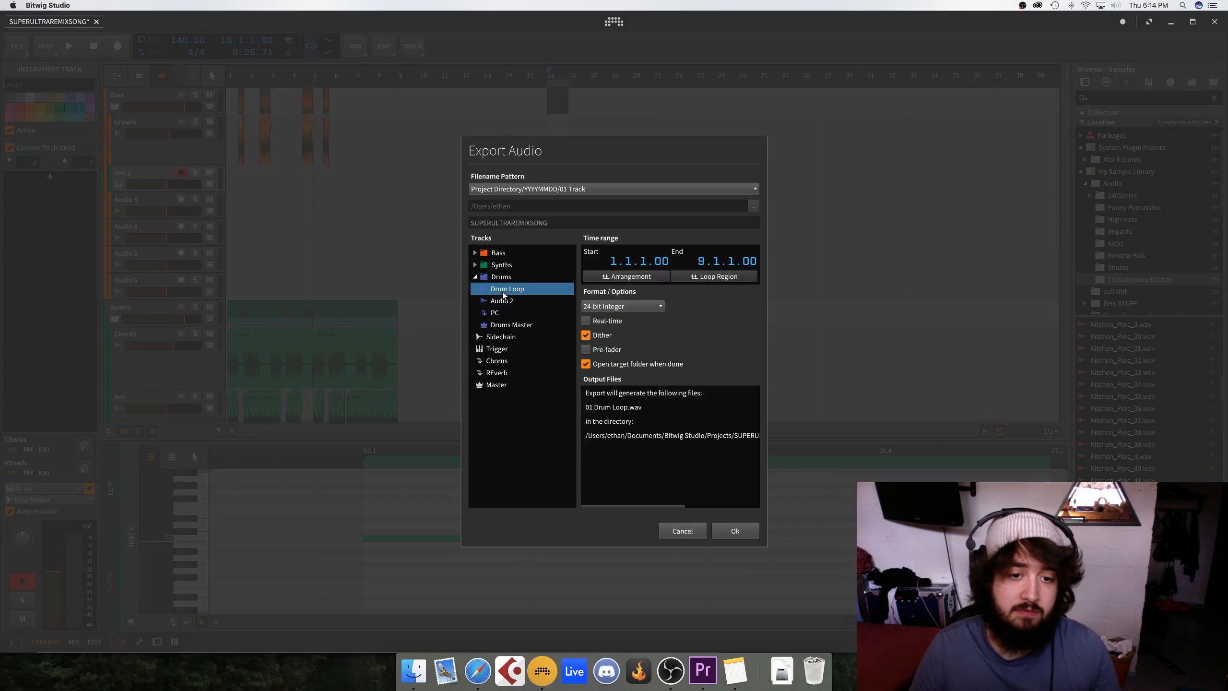
Try selecting all tracks from Bass to Master for export, and narrow the choice to Bass Master in the Bass group
left_click(517, 361)
left_click(520, 385)
left_click(505, 256, "shift")
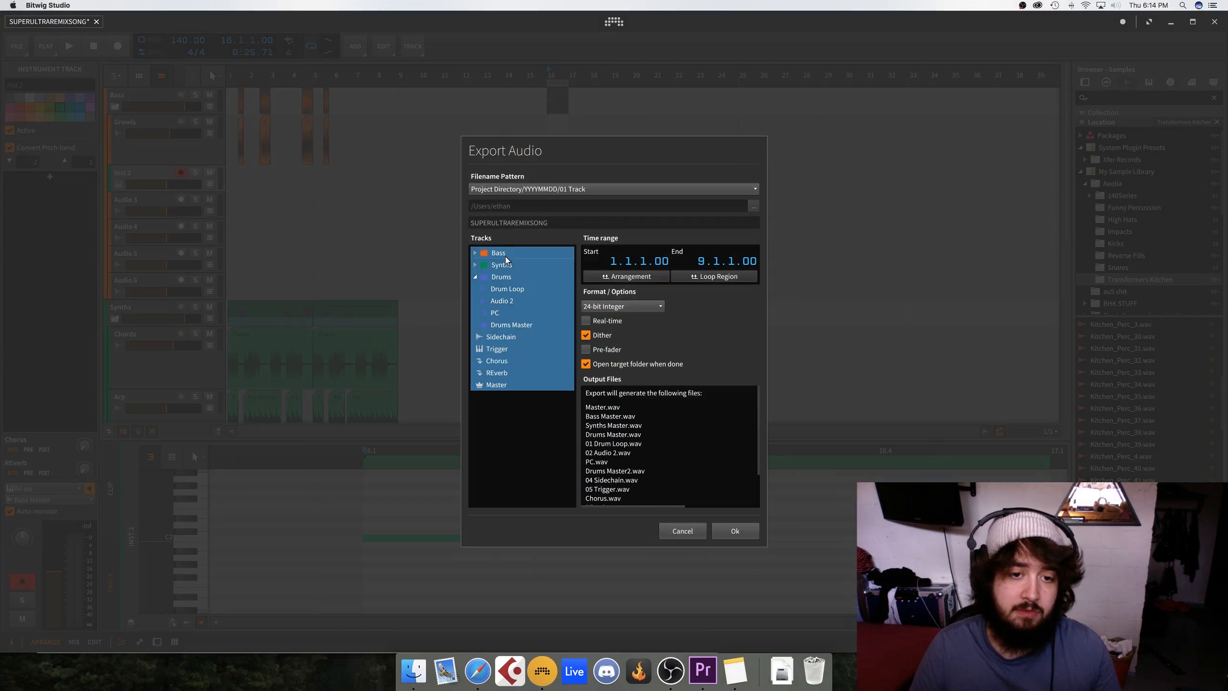
left_click(506, 255)
left_click(475, 252)
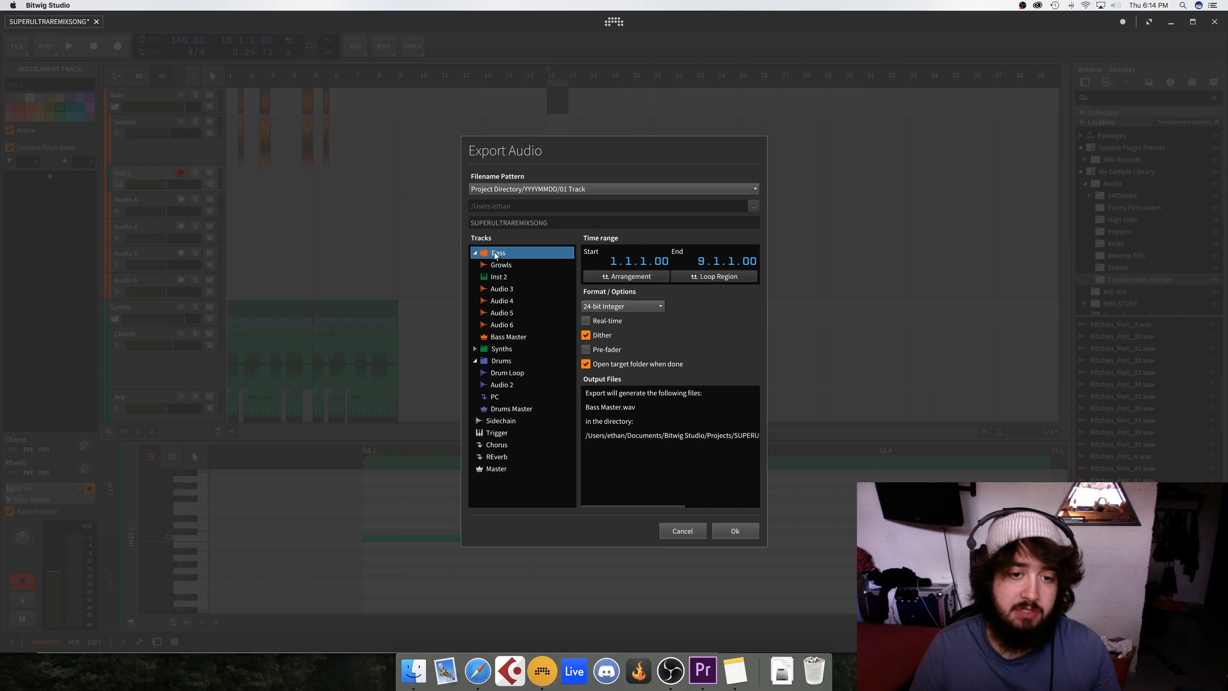
left_click(511, 342)
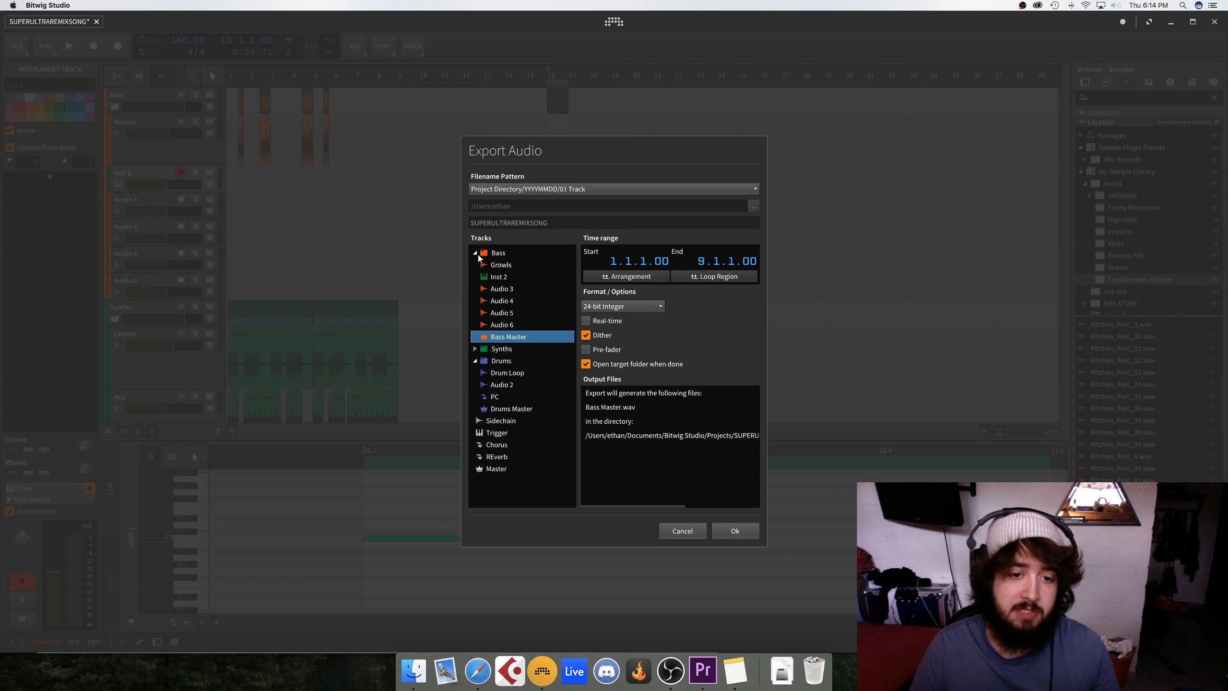
Choose the Audio 2, Drum Loop, Lead, Arp and Chords tracks for separate export
left_click(475, 349)
scroll(497, 386, "down", 1)
left_click(507, 416)
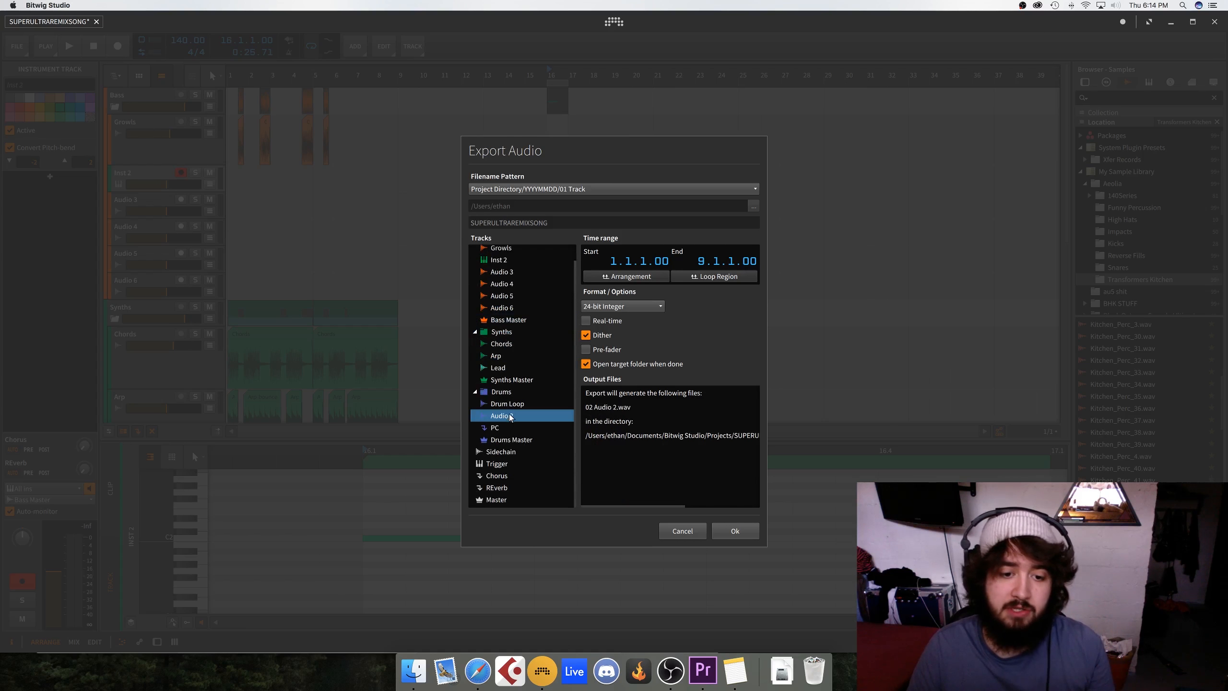
left_click(509, 404, "shift")
left_click(505, 366, "super")
left_click(505, 355, "super")
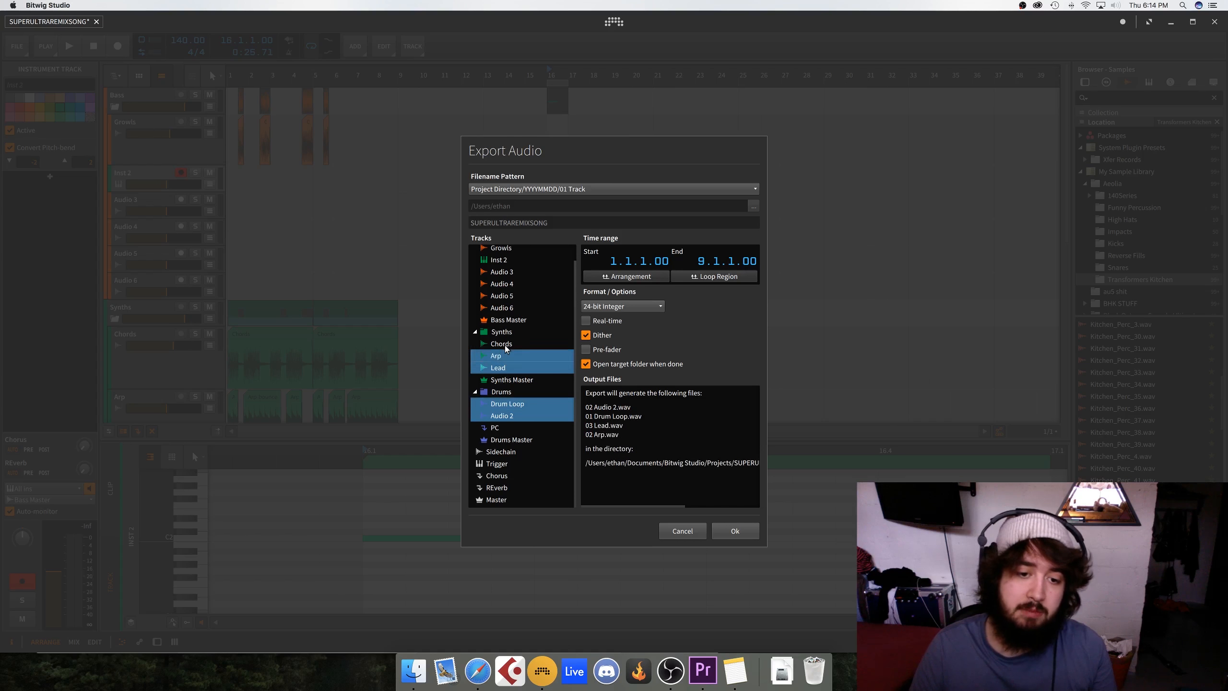
left_click(504, 344, "super")
Add the Audio 3 to Audio 6 and Inst 2 tracks to the export selection
left_click(503, 307, "super")
left_click(503, 296, "super")
left_click(502, 283, "super")
left_click(501, 272, "super")
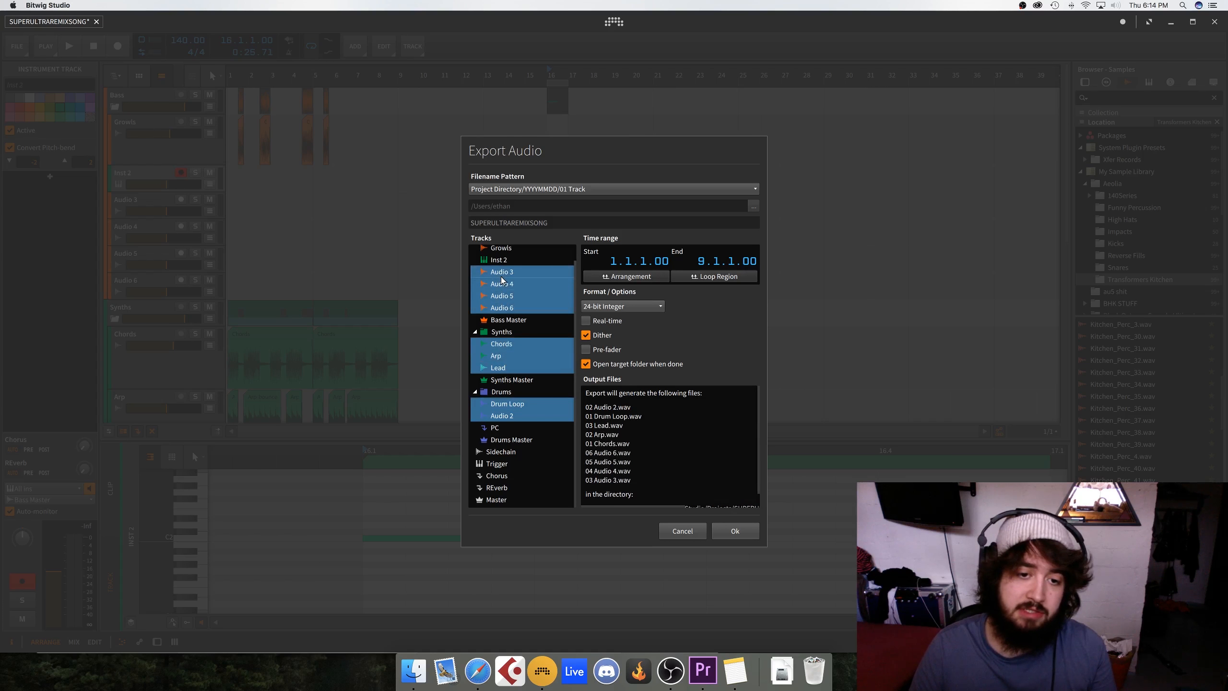
left_click(503, 261, "super")
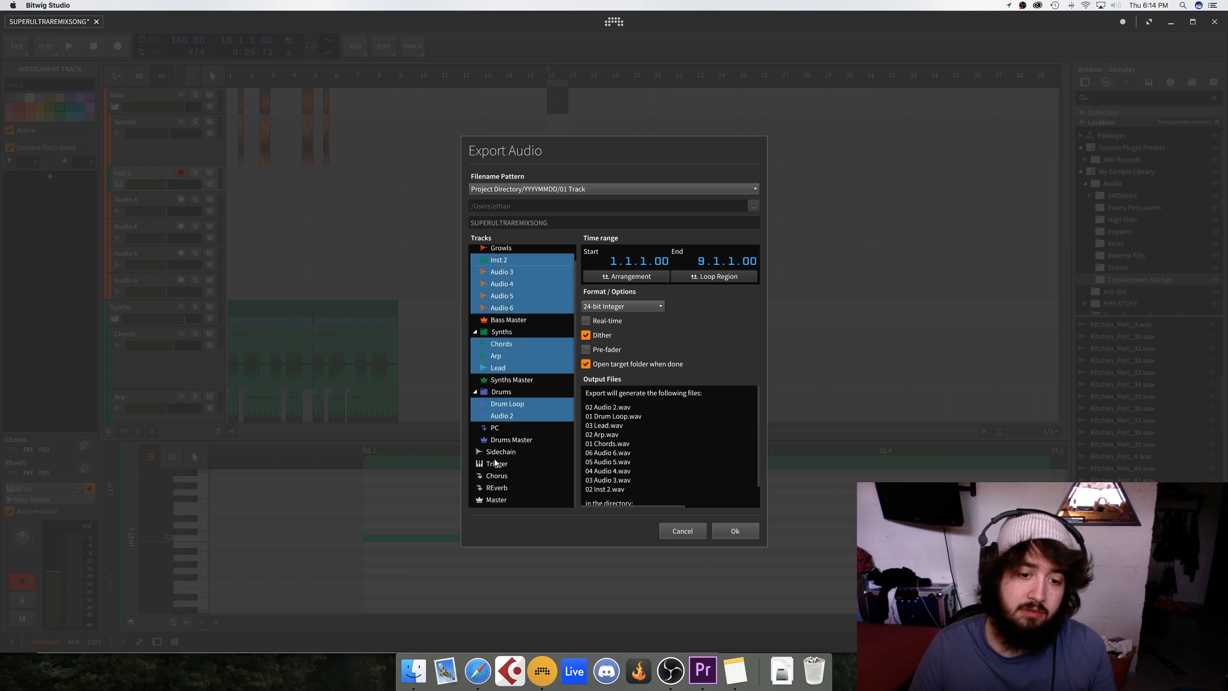
Add the PC, Chorus and REverb effect tracks to the export selection and cancel the export
left_click(503, 428, "super")
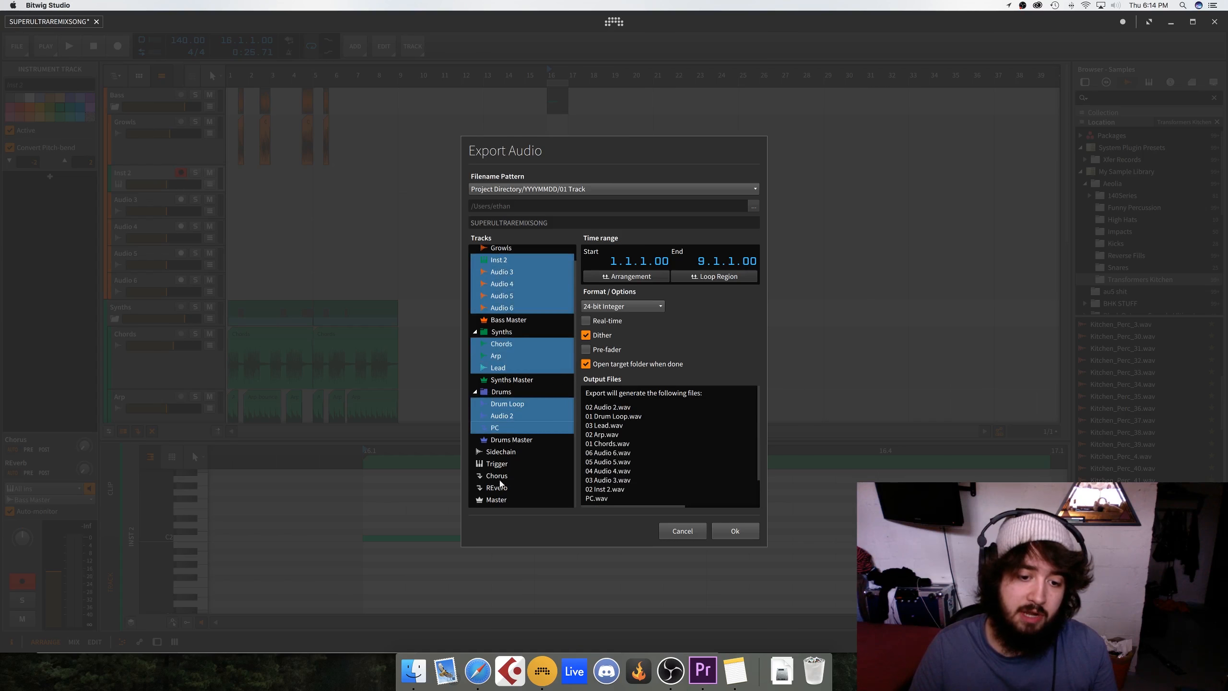
left_click(498, 476, "super")
left_click(504, 487, "super")
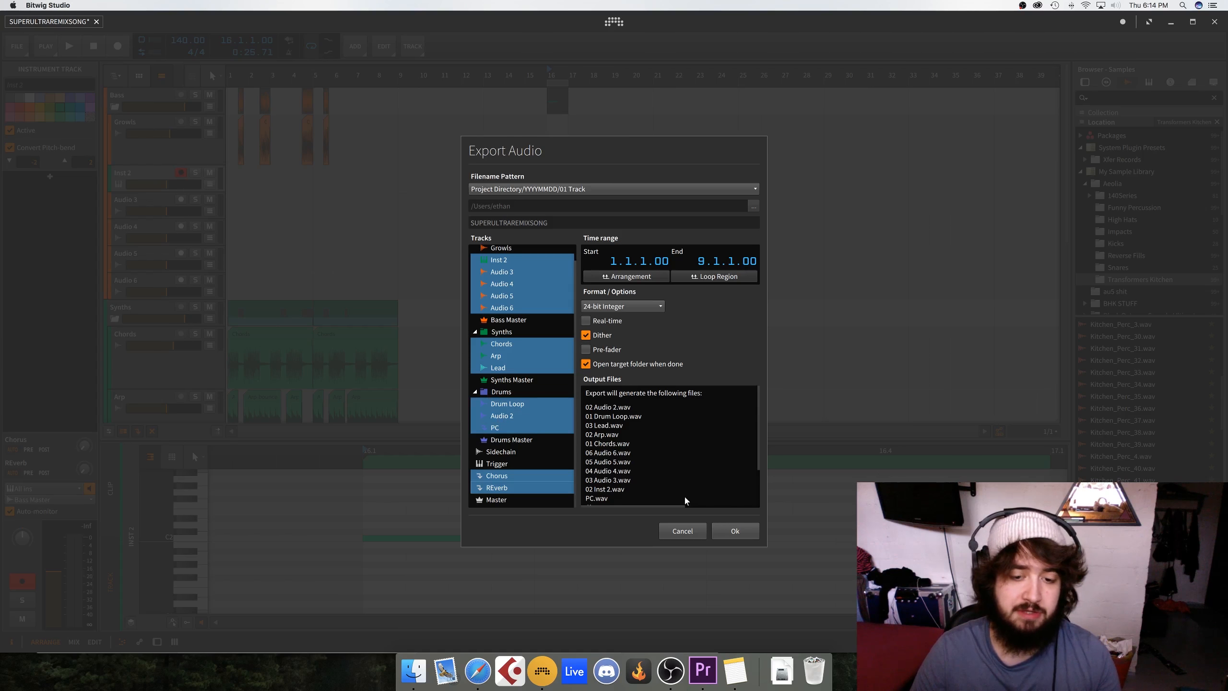
key("Escape")
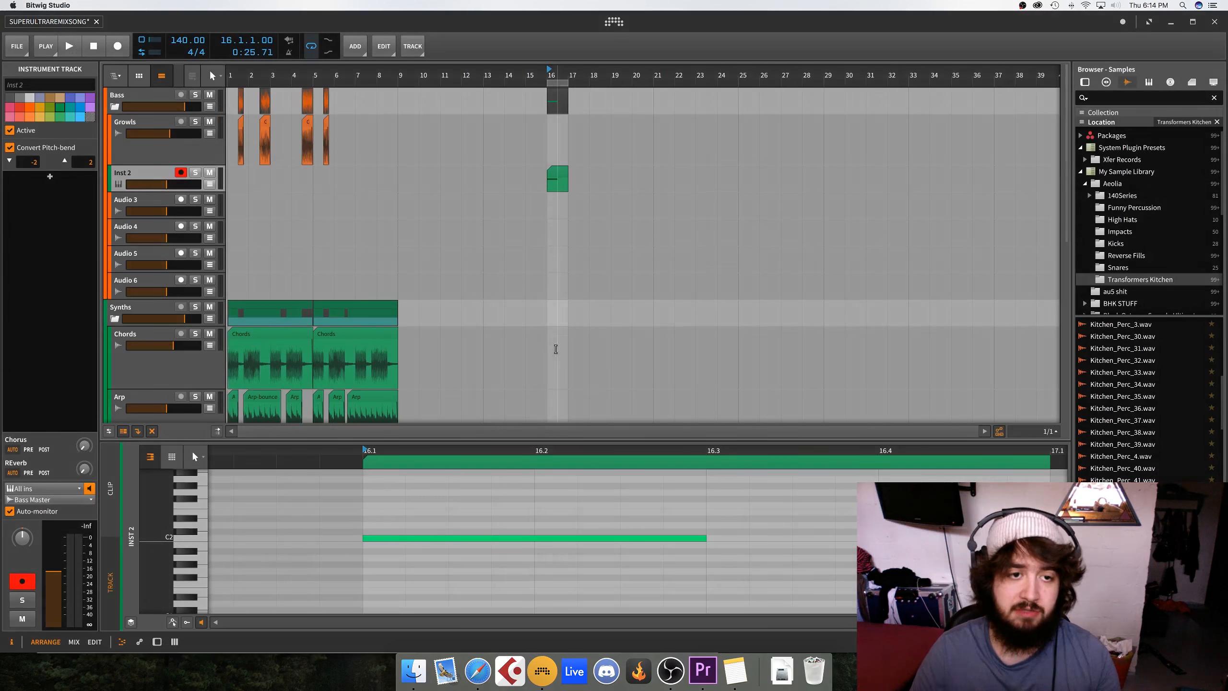
Delete the instrument clip at bar 16 on the Inst 2 track and return the playback start to bar 1
scroll(482, 228, "down", 5)
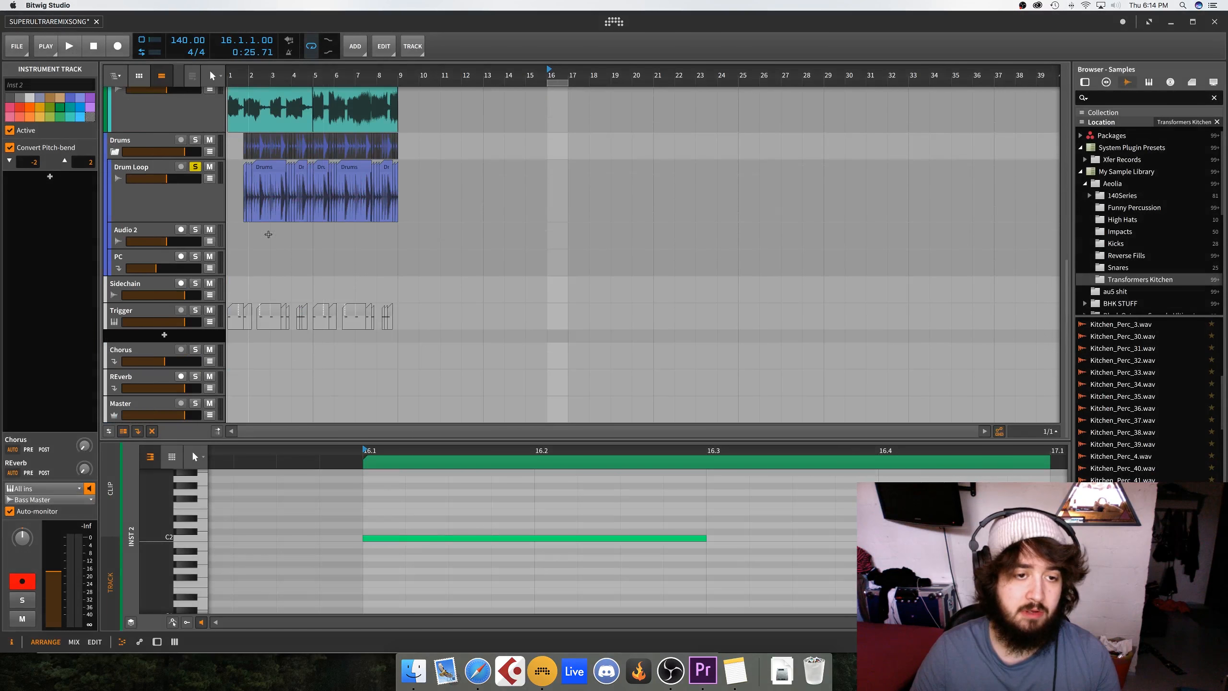
scroll(933, 91, "up", 5)
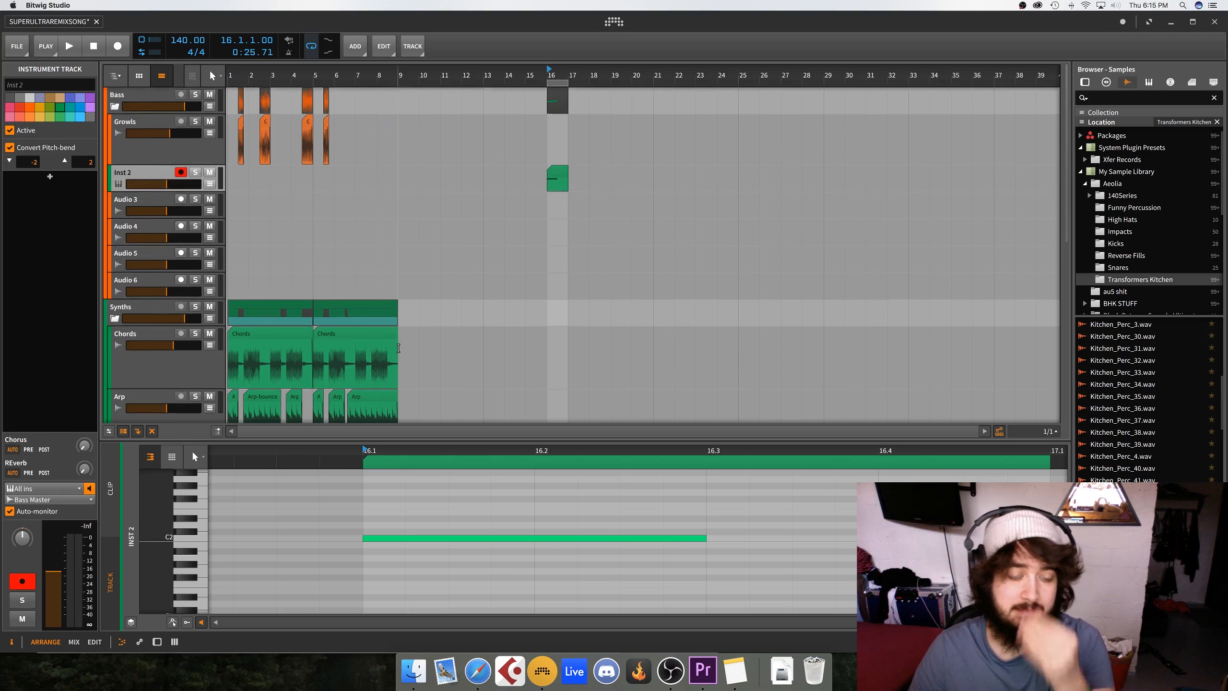
scroll(387, 348, "down", 10)
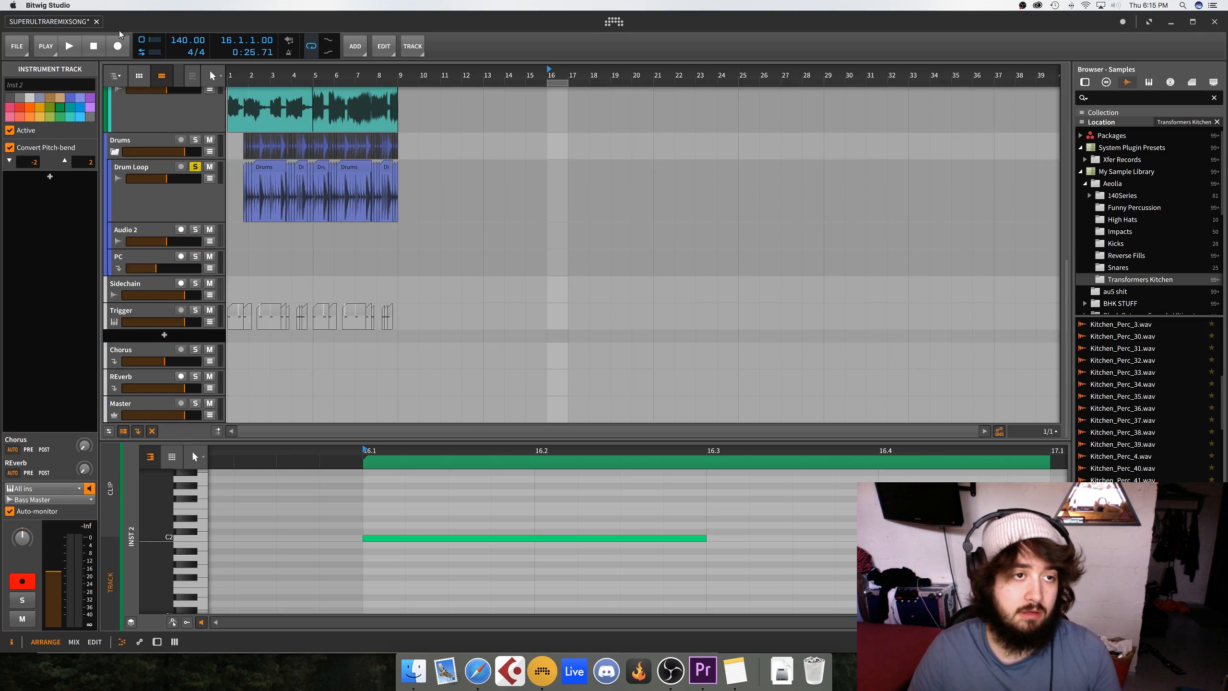
scroll(416, 227, "up", 10)
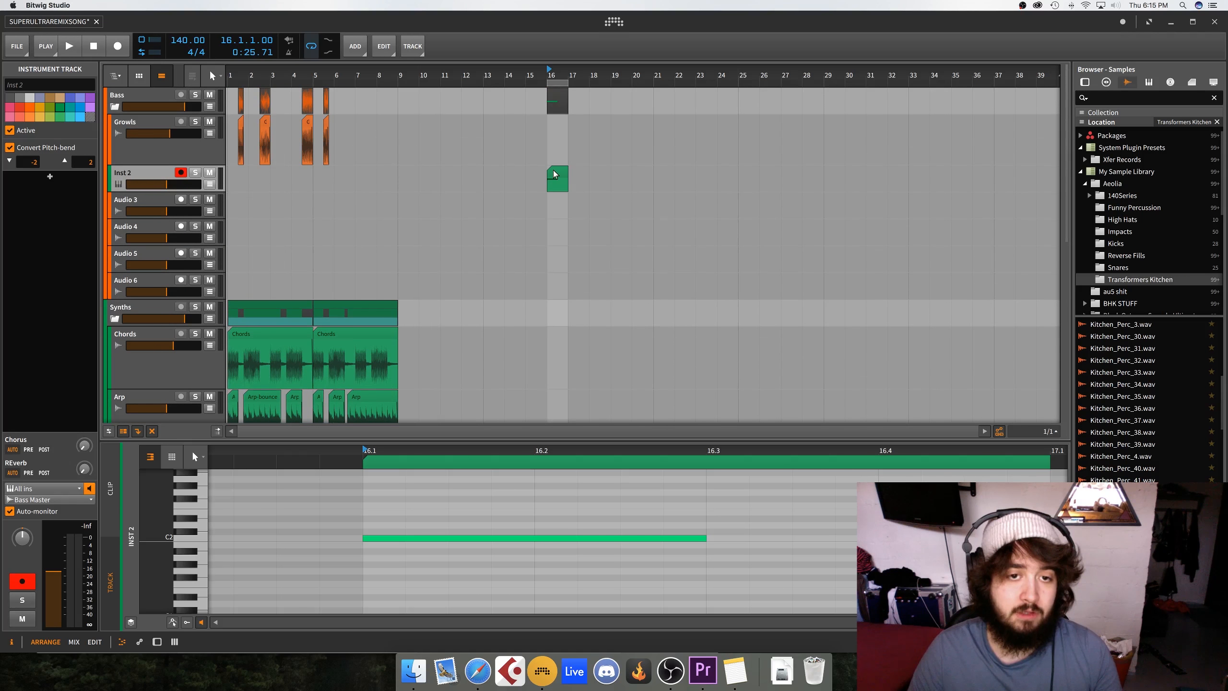
left_click(554, 174)
key("Delete")
key("z")
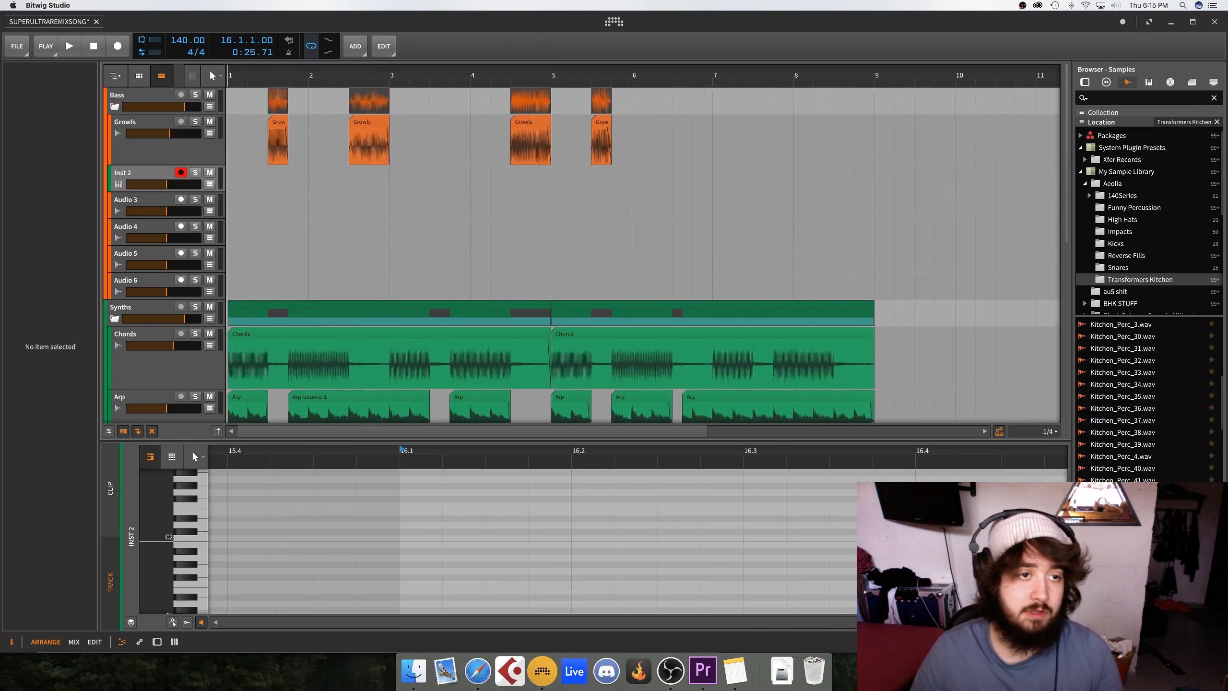
left_click_drag(229, 76, 229, 79)
left_click(229, 81)
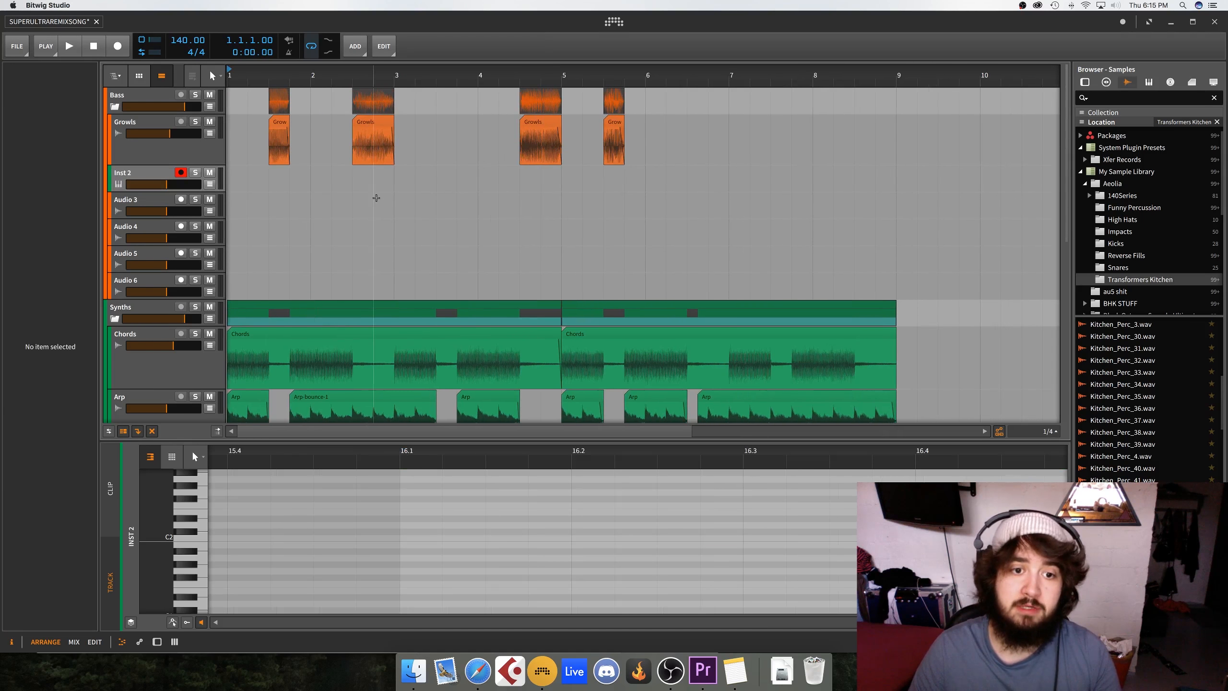
Split the Drum Loop clip at beat 2.4 and again halfway between beats 2.4 and 3.1
scroll(376, 198, "down", 10)
scroll(376, 197, "up", 10)
scroll(376, 198, "down", 10)
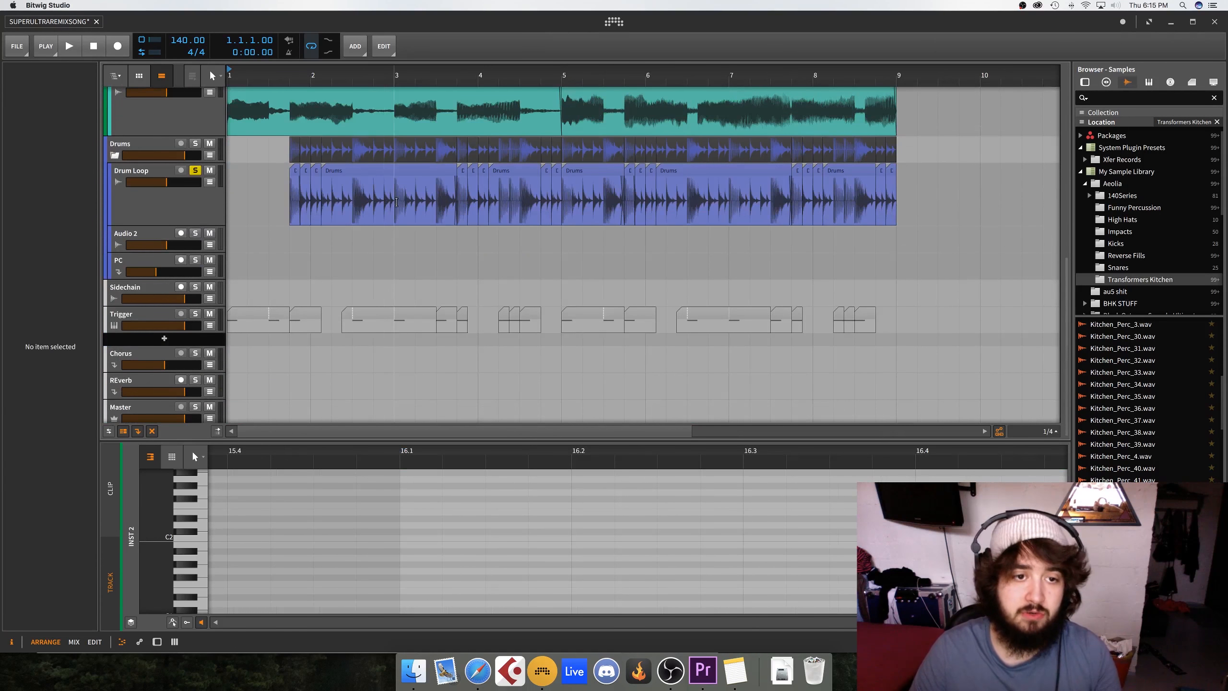
scroll(387, 198, "up", 5)
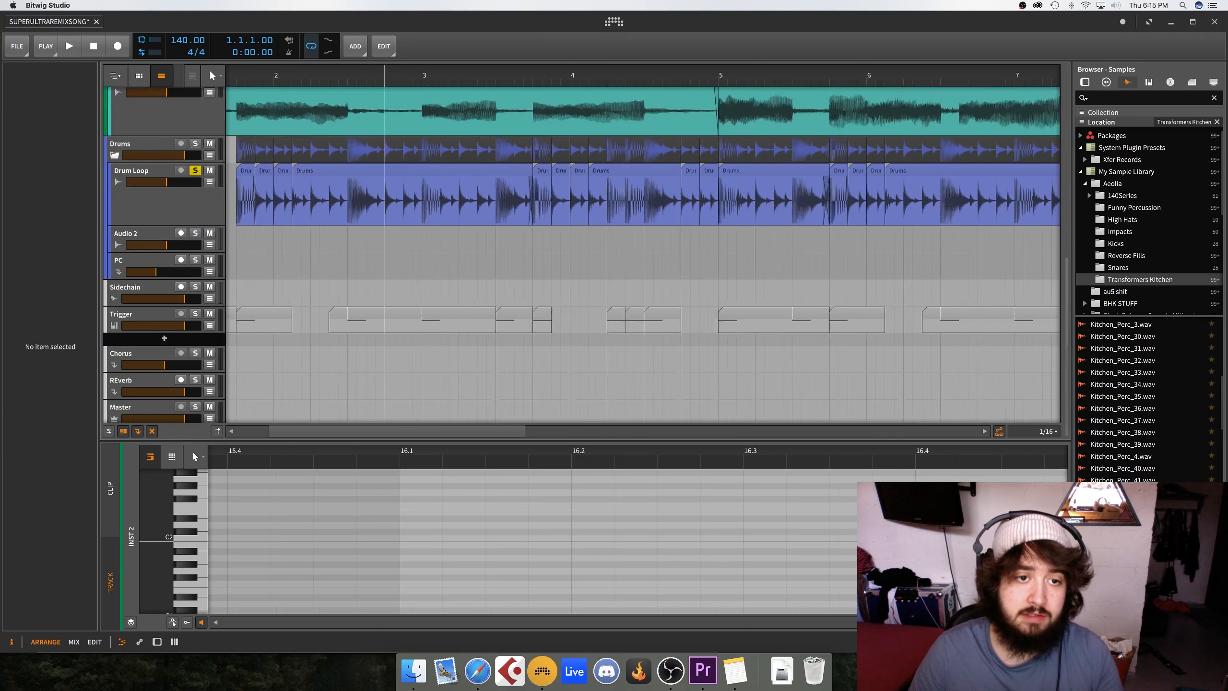
left_click(388, 200)
left_click(406, 200)
key("super+e")
left_click(417, 201)
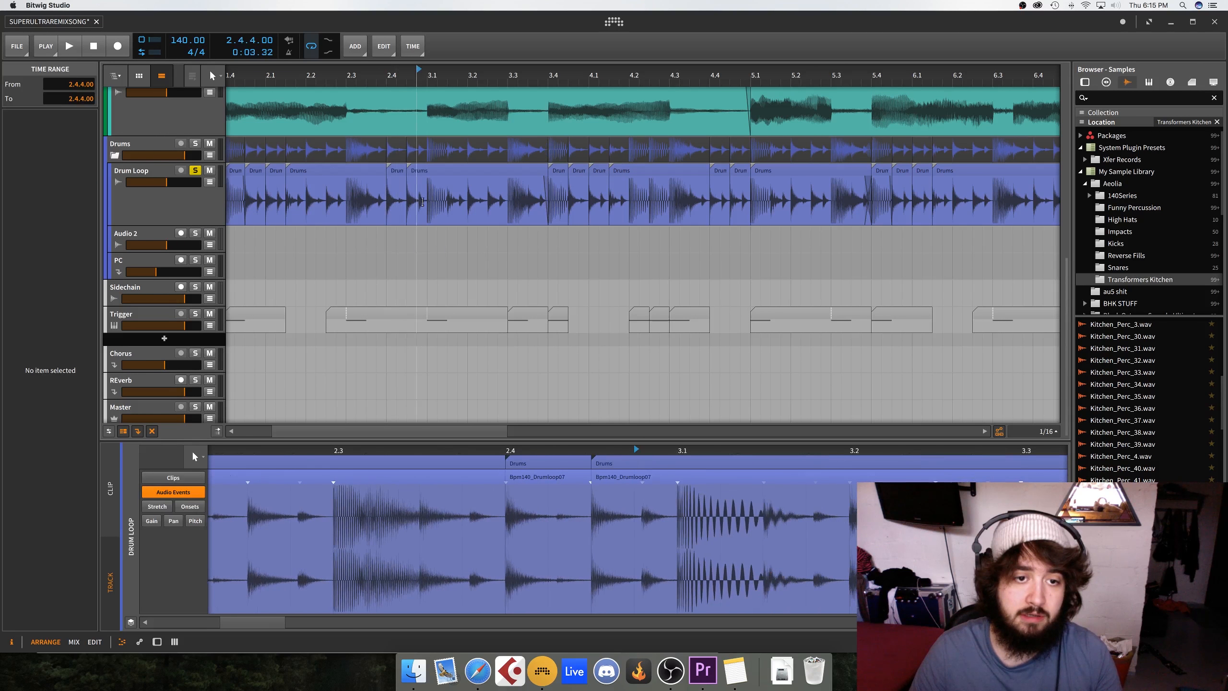